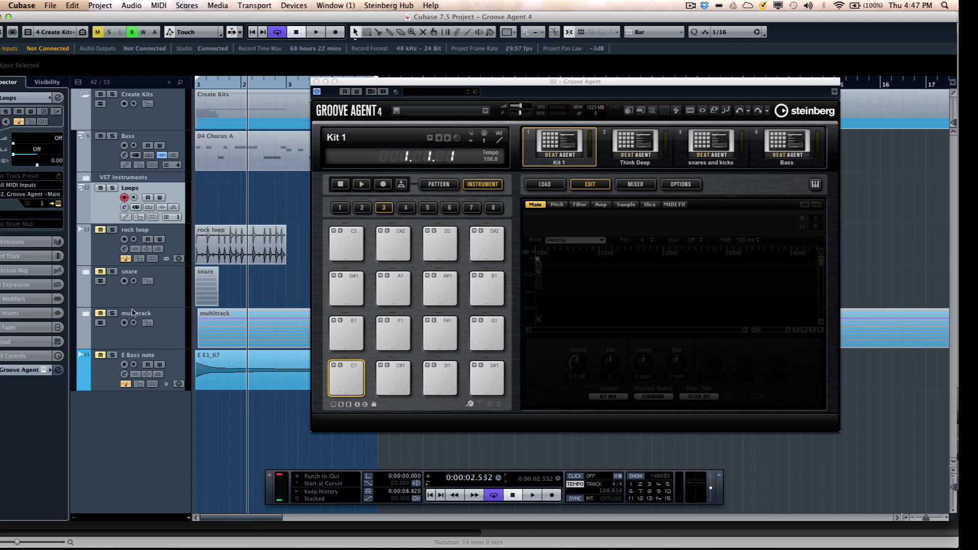
# - Expand the snare folder, zoom in on bar 1 and audition the Snare_TM_03 slice with the Play tool
pyautogui.click(85, 273)
pyautogui.scroll(-3, 257, 318)
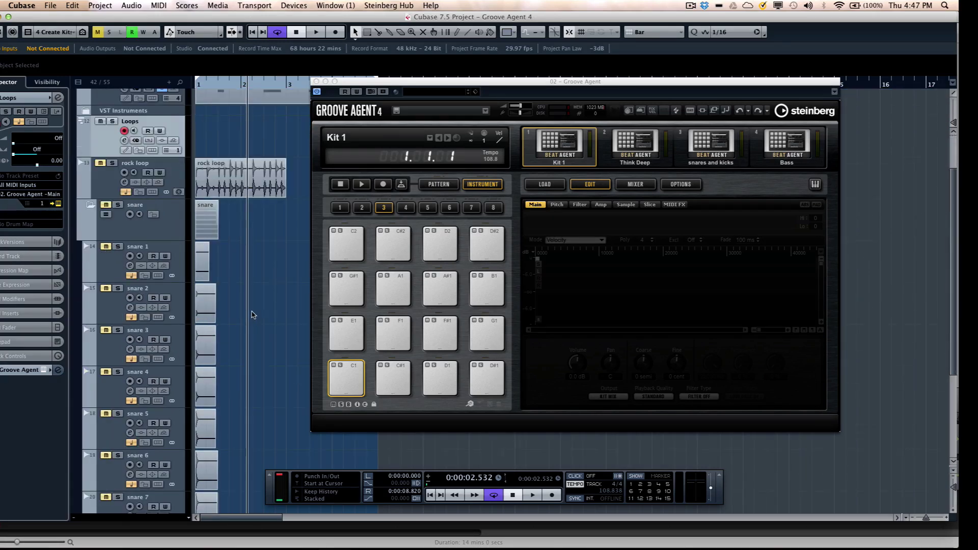
pyautogui.moveTo(210, 85); pyautogui.dragTo(243, 273)
pyautogui.rightClick(218, 291)
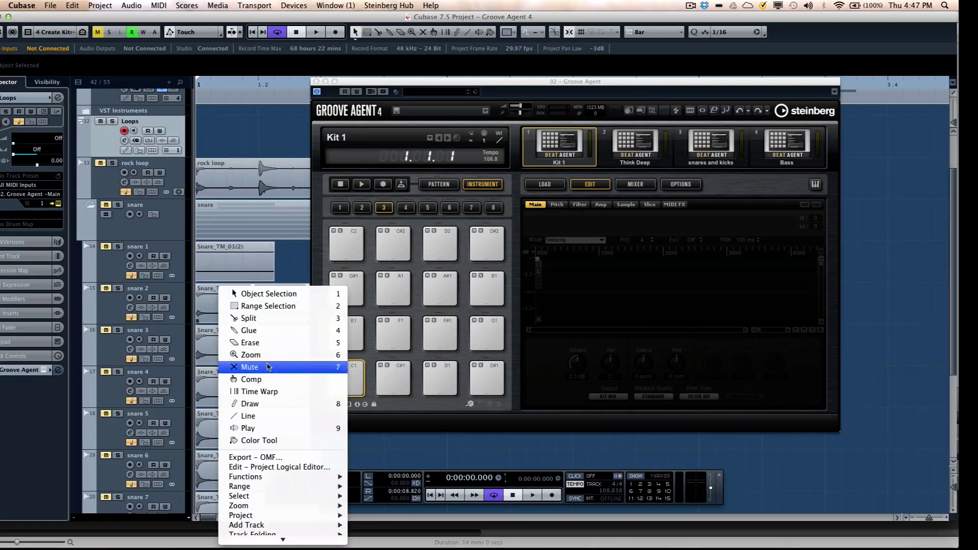
pyautogui.click(279, 428)
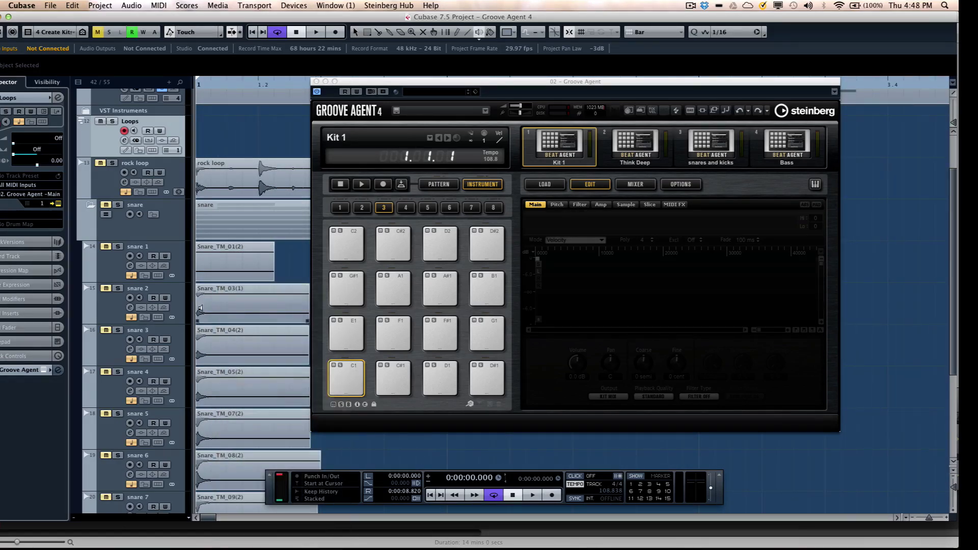
pyautogui.click(204, 312)
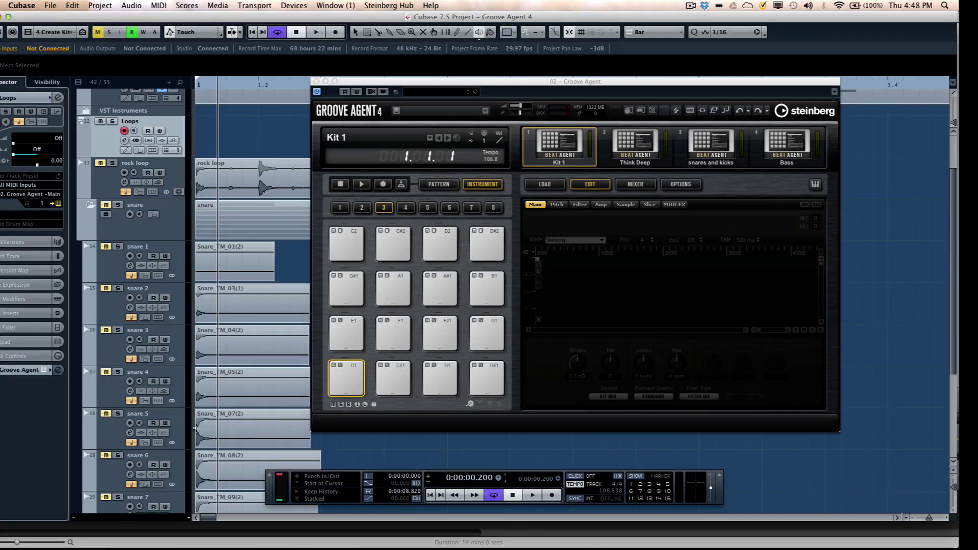
# - Zoom out to bars 1–10 and marquee-select all snare events with the Object Selection tool
pyautogui.scroll(-5, 218, 393)
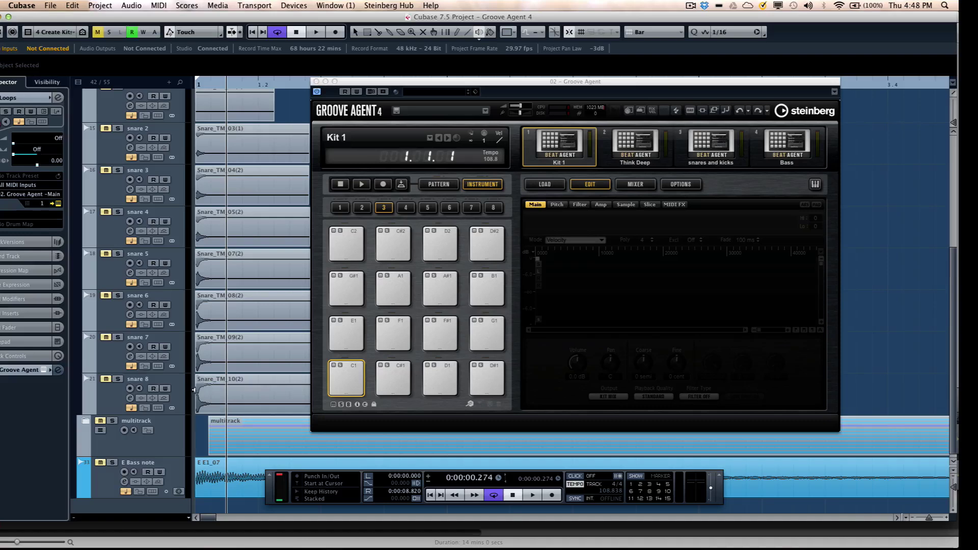
pyautogui.scroll(5, 244, 333)
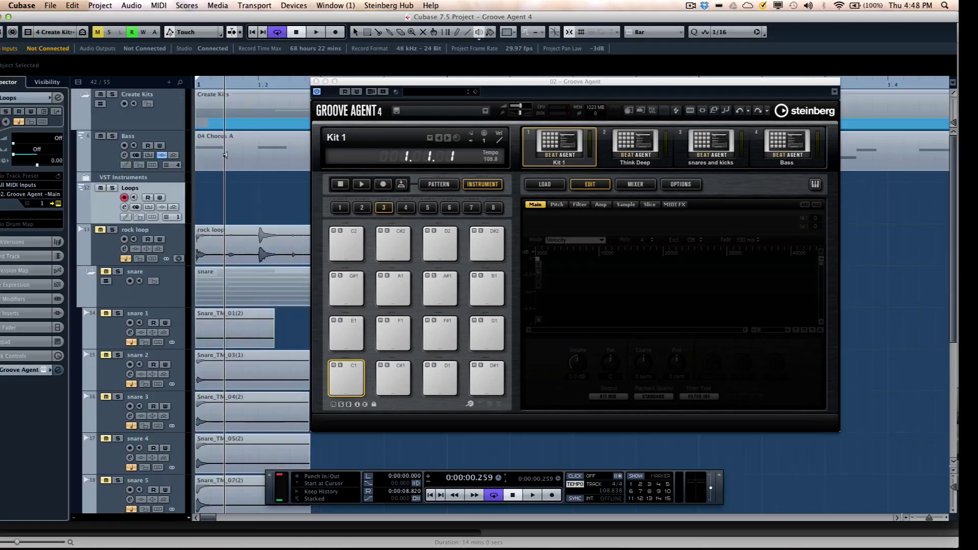
pyautogui.moveTo(207, 80); pyautogui.dragTo(209, 71)
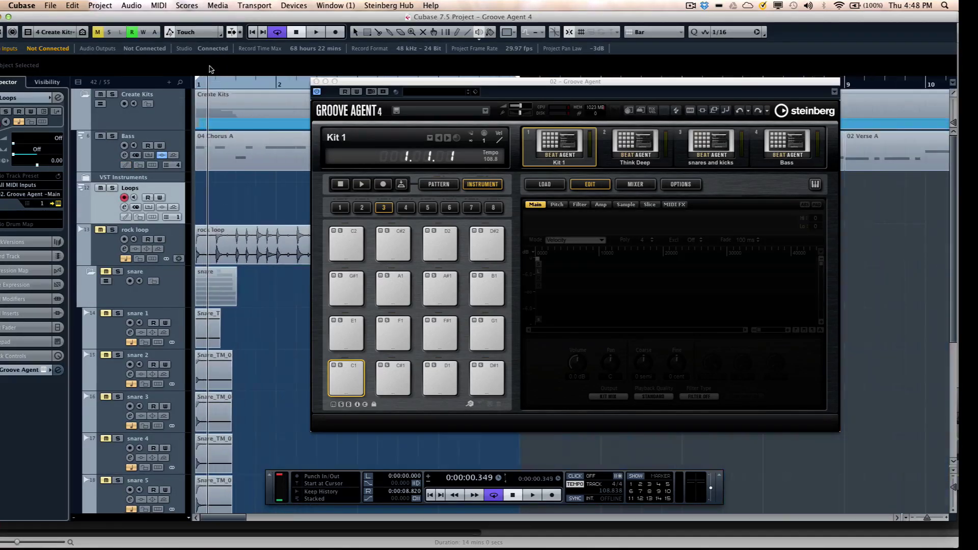
pyautogui.rightClick(264, 300)
pyautogui.click(278, 321)
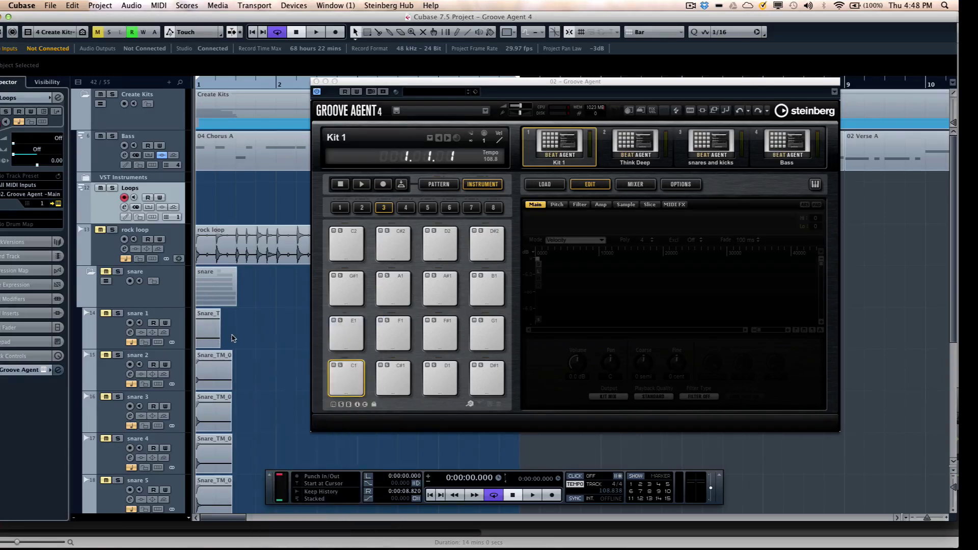
pyautogui.scroll(-1, 219, 438)
pyautogui.scroll(-4, 224, 356)
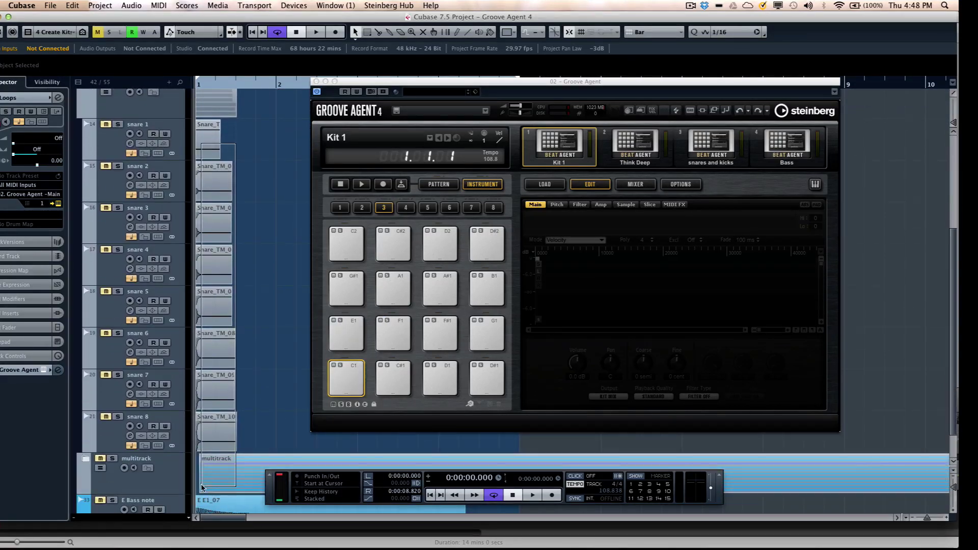
pyautogui.moveTo(236, 144); pyautogui.dragTo(206, 448)
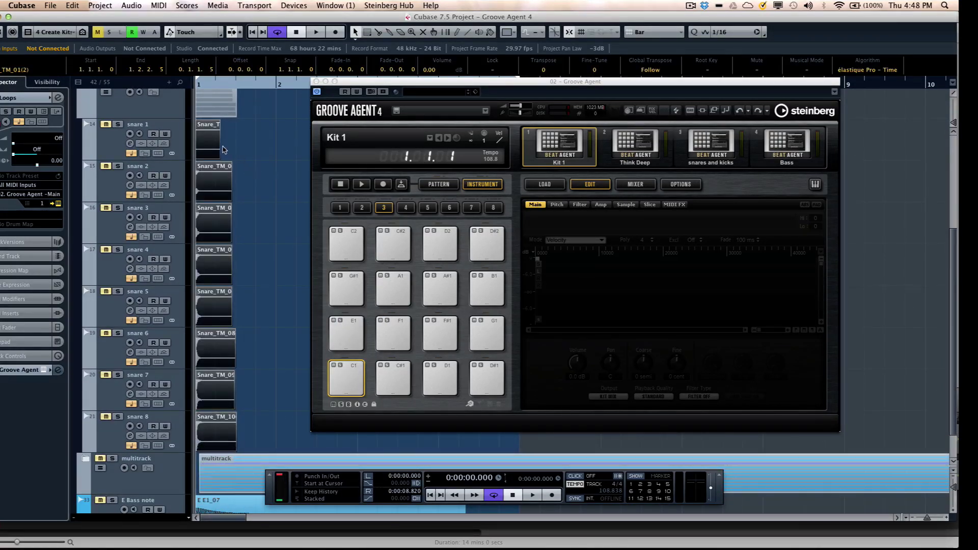
pyautogui.moveTo(335, 342); pyautogui.dragTo(353, 368)
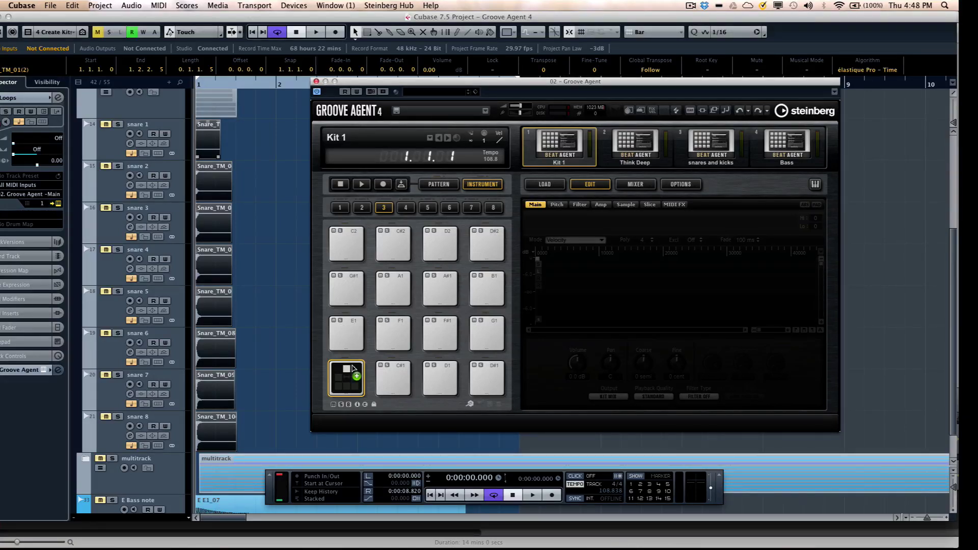
pyautogui.moveTo(352, 369); pyautogui.dragTo(352, 374)
pyautogui.moveTo(358, 379); pyautogui.dragTo(349, 378)
pyautogui.click(383, 376)
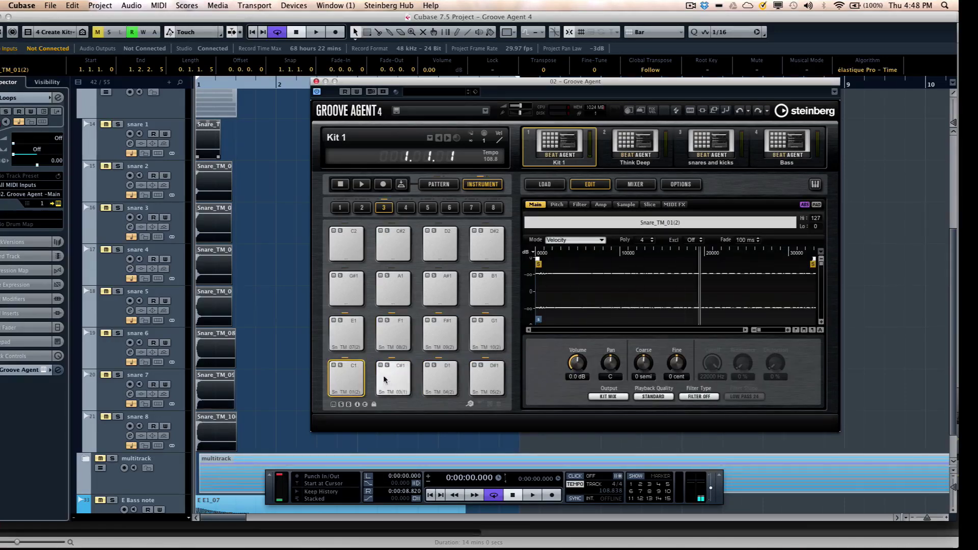
pyautogui.click(433, 377)
pyautogui.click(471, 377)
pyautogui.click(487, 336)
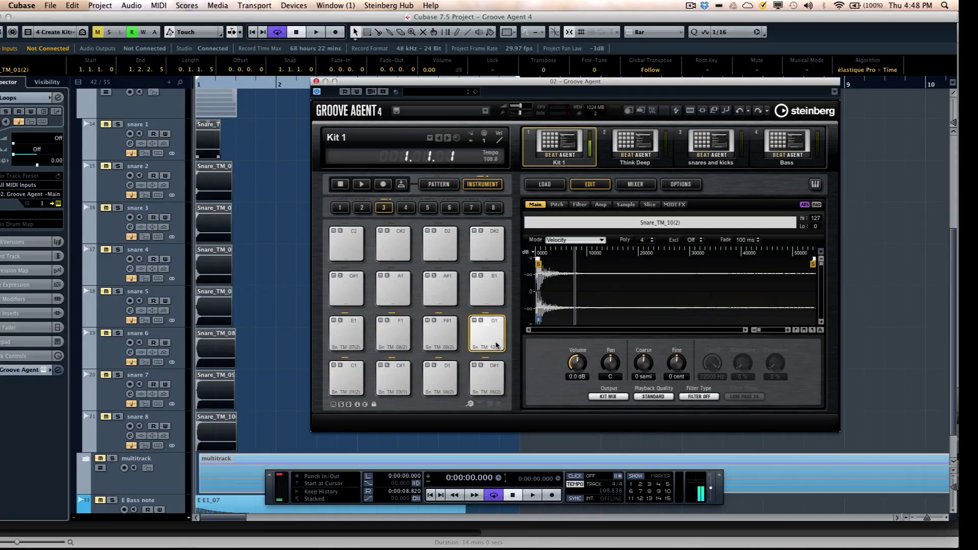
pyautogui.click(440, 336)
pyautogui.click(393, 336)
pyautogui.click(343, 339)
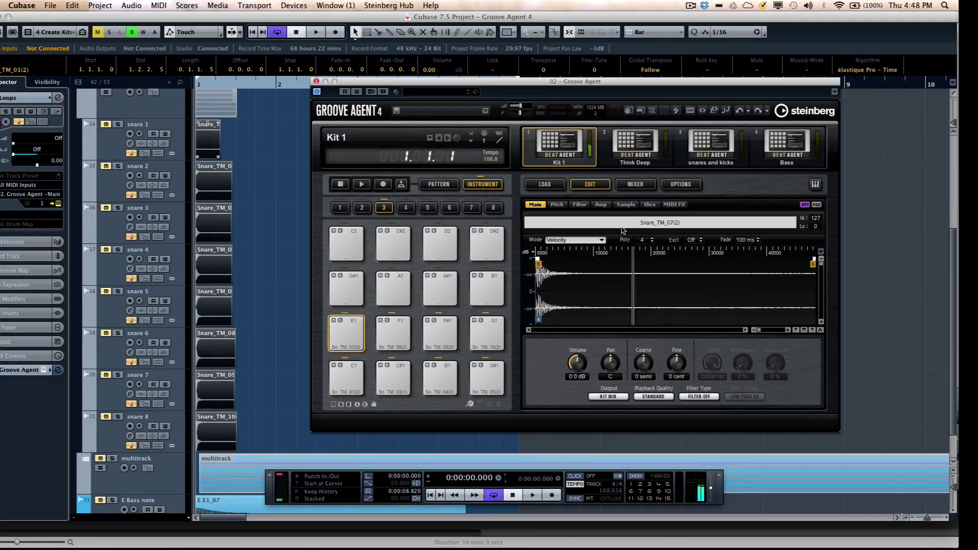
pyautogui.click(740, 111)
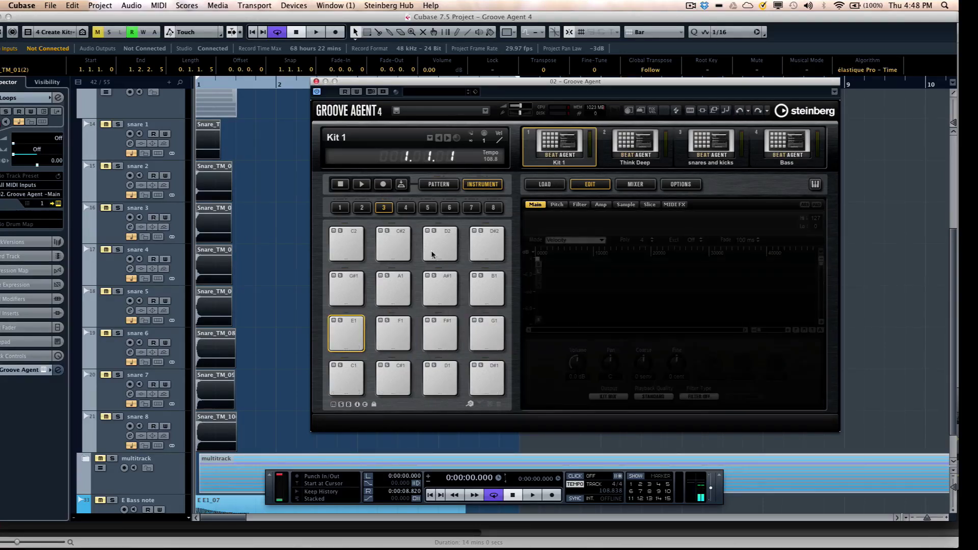
# - Drop all snare events onto pad D1 and test its velocity layers with soft and hard hits
pyautogui.moveTo(216, 182); pyautogui.dragTo(444, 376)
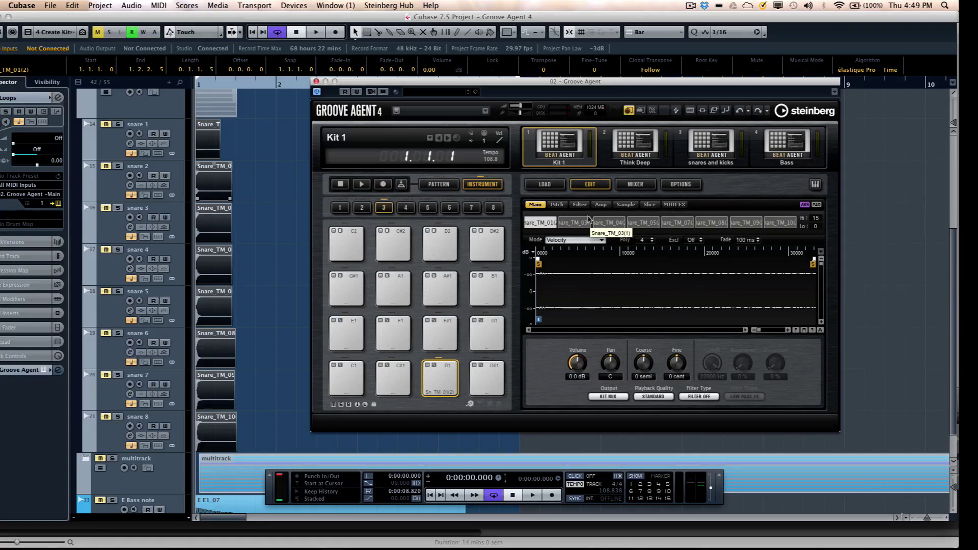
pyautogui.click(444, 397)
pyautogui.click(444, 389)
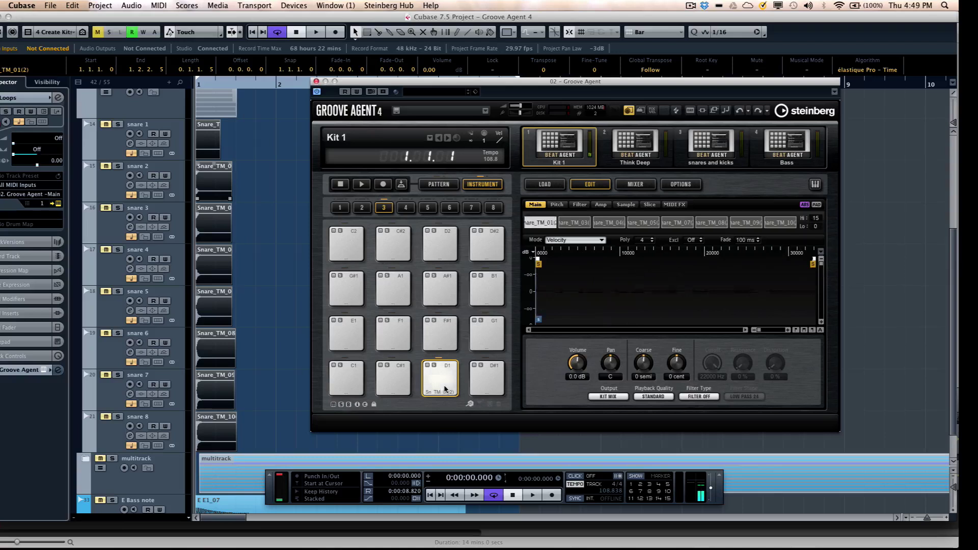
pyautogui.click(444, 383)
pyautogui.click(444, 379)
pyautogui.click(443, 374)
pyautogui.click(443, 369)
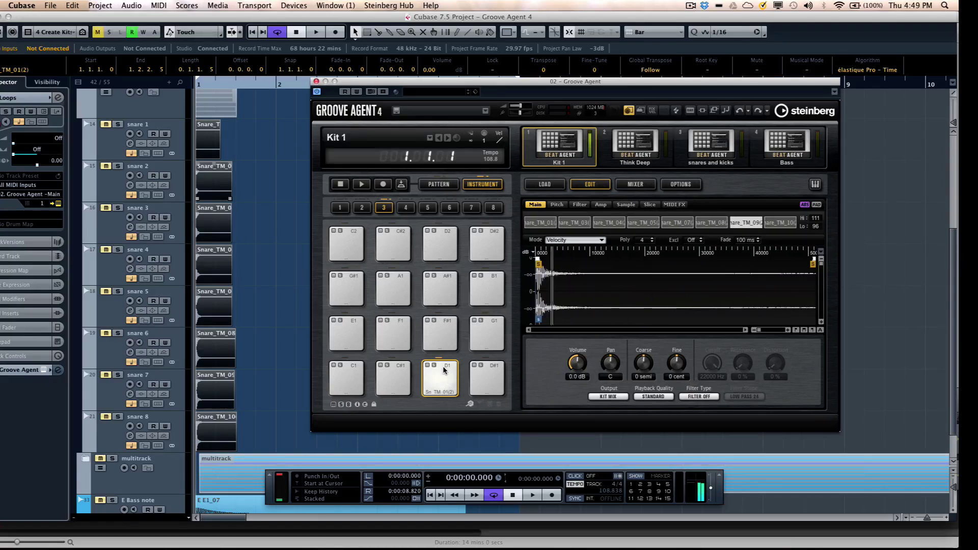
pyautogui.click(442, 364)
pyautogui.click(442, 367)
pyautogui.click(441, 373)
pyautogui.click(441, 378)
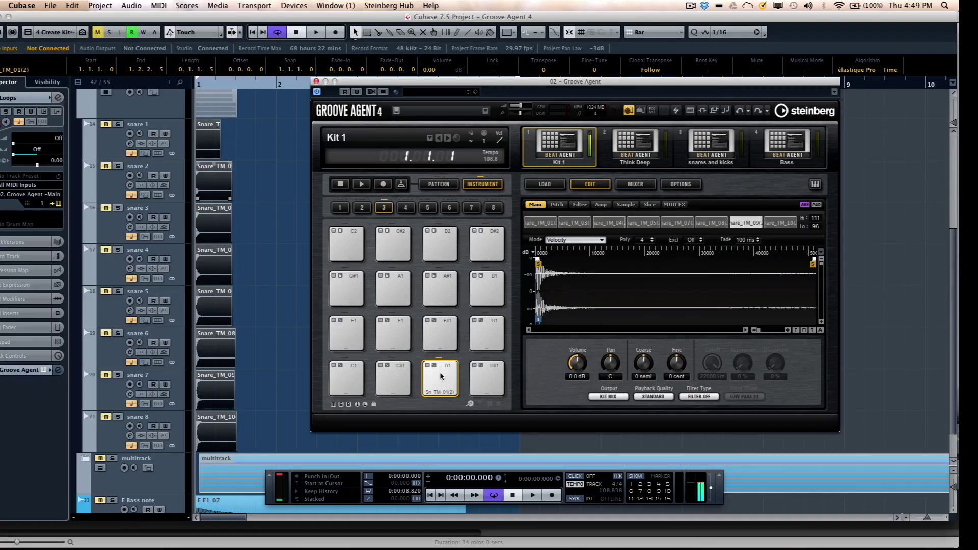
pyautogui.click(441, 383)
pyautogui.click(440, 390)
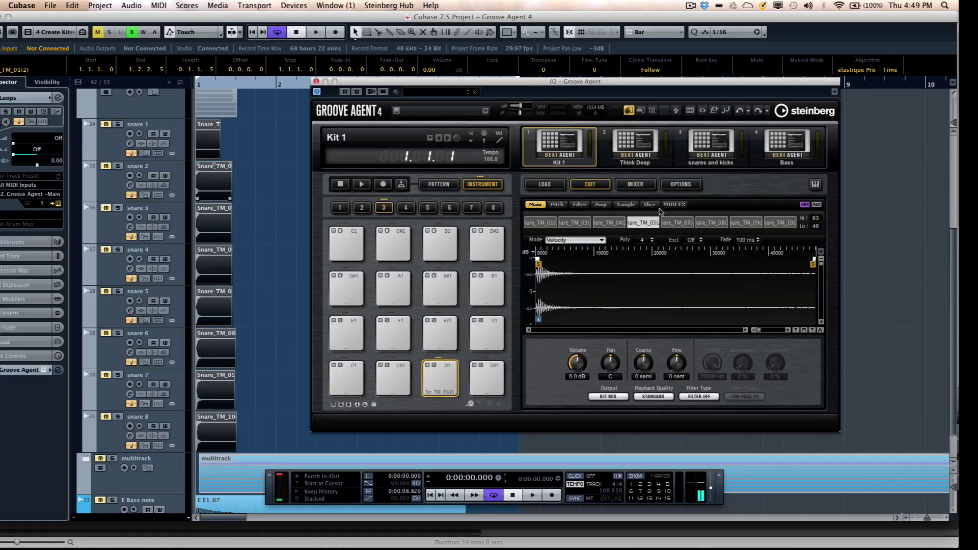
# - Shift the boundary between the Snare_TM_04 and Snare_TM_05 layers, then retest pad D1
pyautogui.moveTo(629, 222); pyautogui.dragTo(623, 222)
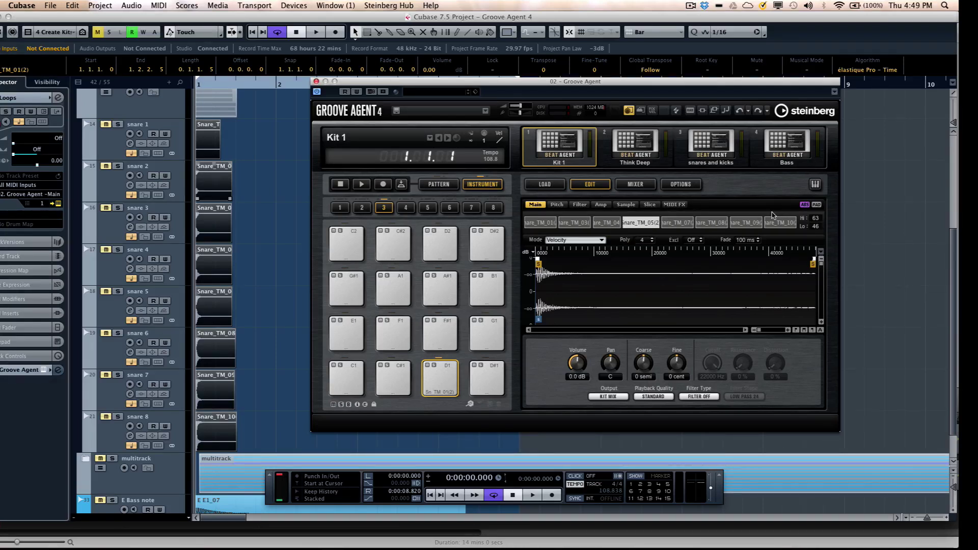
pyautogui.click(440, 380)
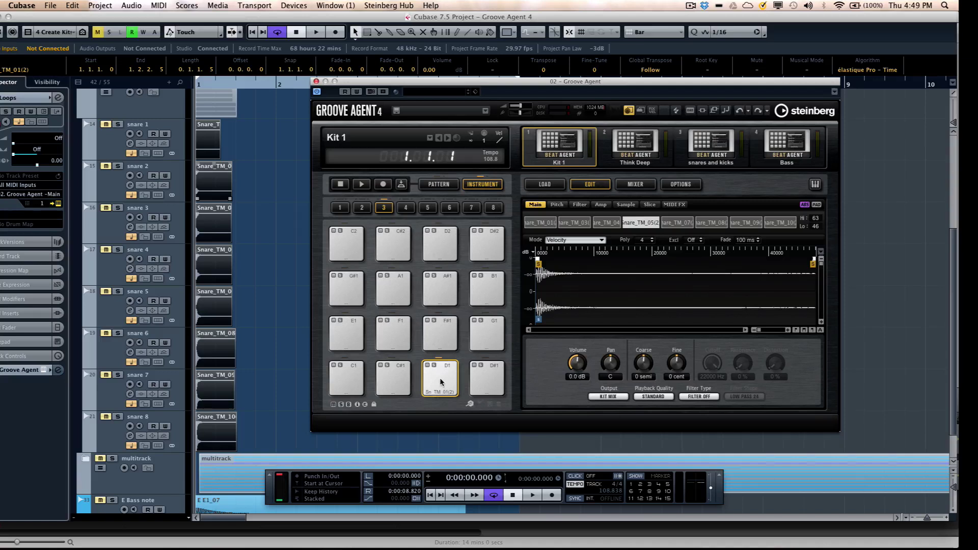
pyautogui.click(441, 383)
pyautogui.click(442, 386)
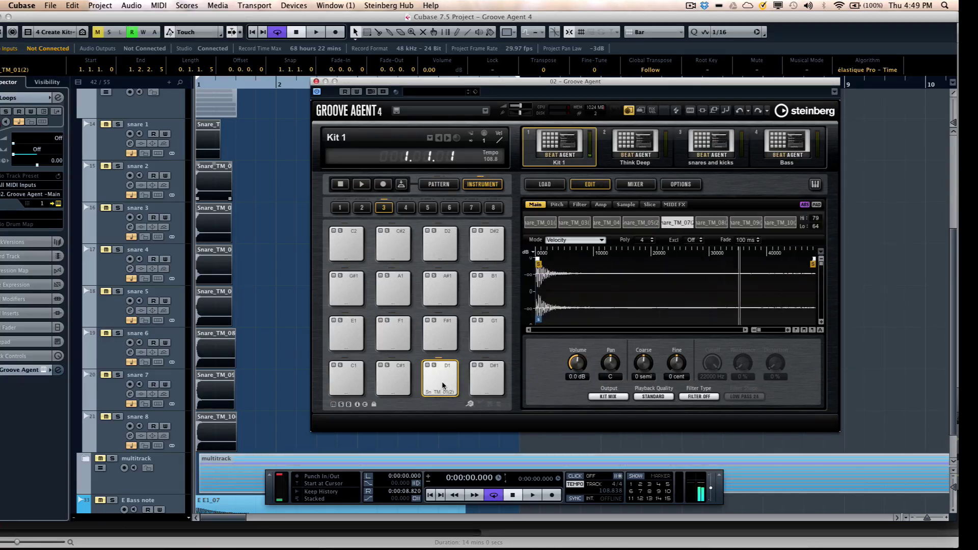
pyautogui.click(442, 385)
pyautogui.click(439, 381)
pyautogui.click(446, 372)
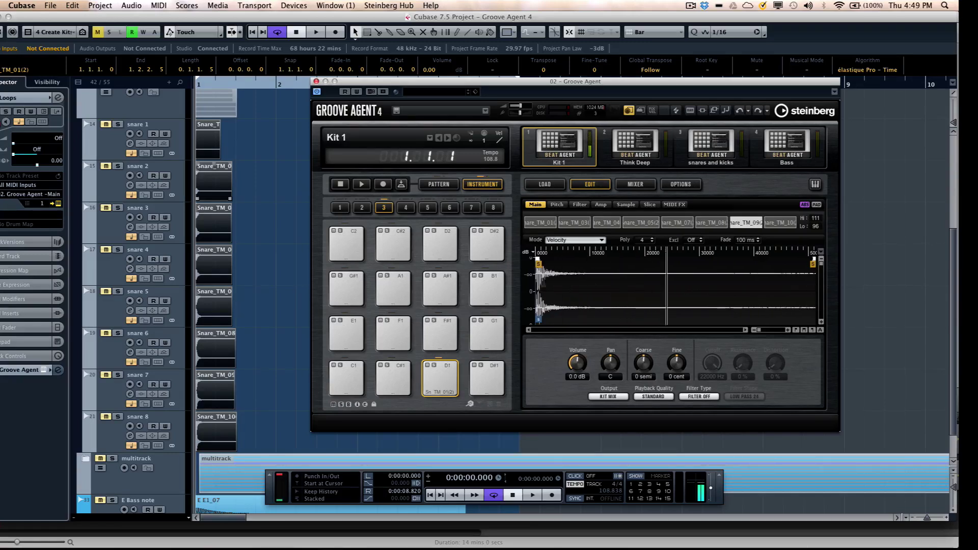
pyautogui.click(570, 240)
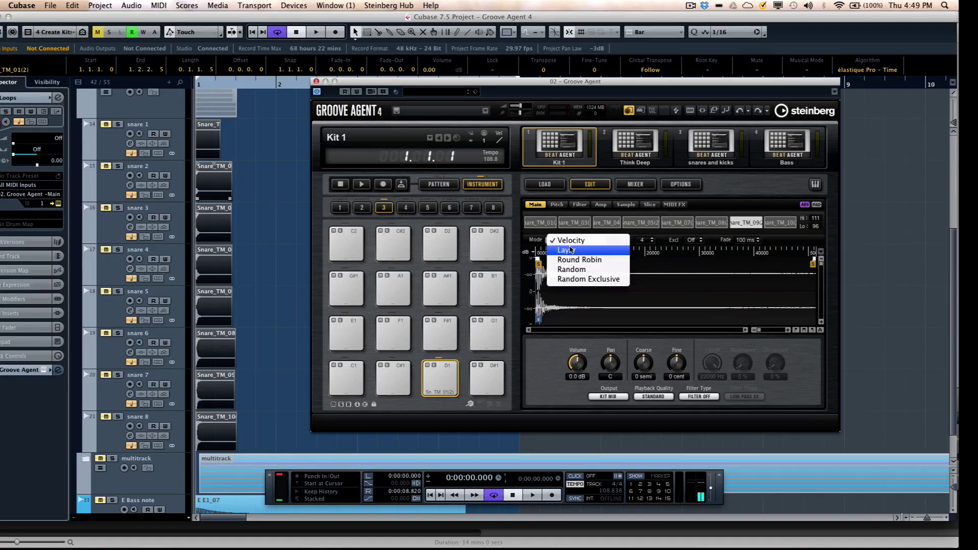
# - Set pad D1's layers to round-robin playback and strike the pad repeatedly to cycle them
pyautogui.click(592, 260)
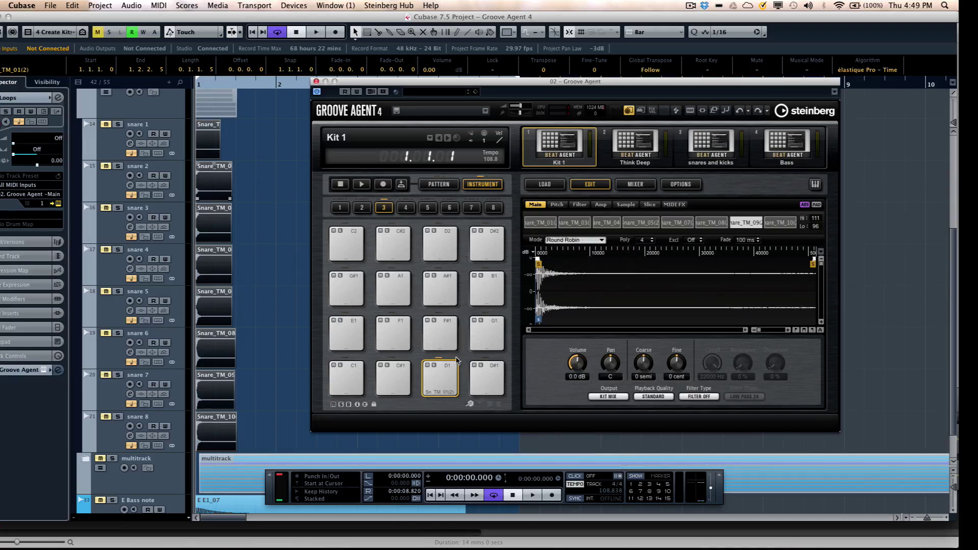
pyautogui.click(446, 373)
pyautogui.click(445, 373)
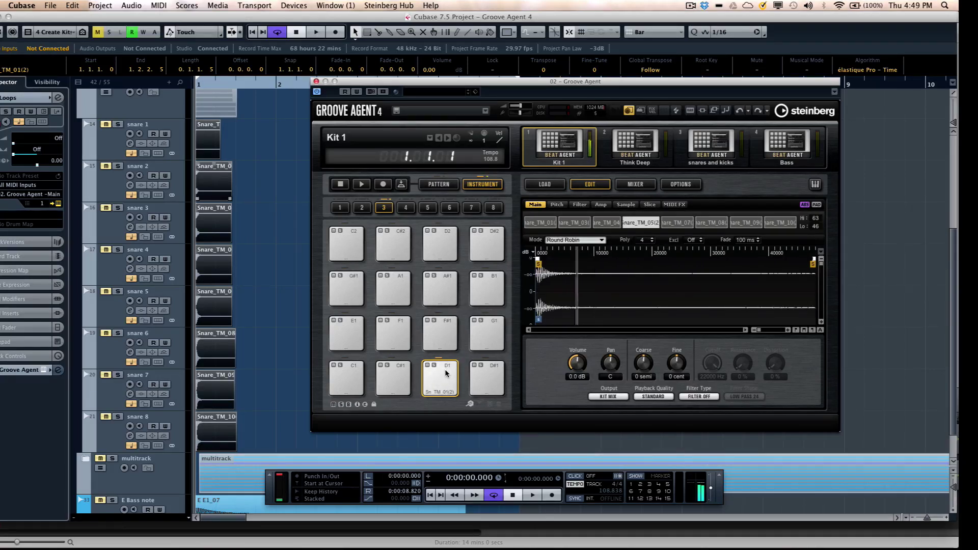
pyautogui.click(446, 373)
pyautogui.click(446, 373)
pyautogui.click(446, 374)
pyautogui.click(446, 373)
pyautogui.click(446, 374)
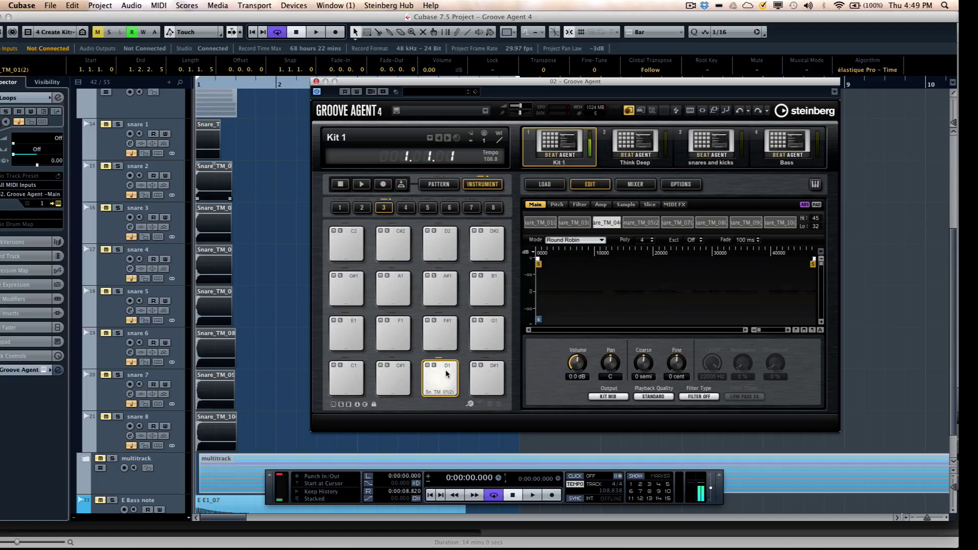
pyautogui.click(446, 374)
pyautogui.click(446, 373)
pyautogui.click(446, 374)
pyautogui.click(446, 374)
pyautogui.click(446, 374)
pyautogui.click(446, 373)
pyautogui.click(447, 373)
pyautogui.click(446, 373)
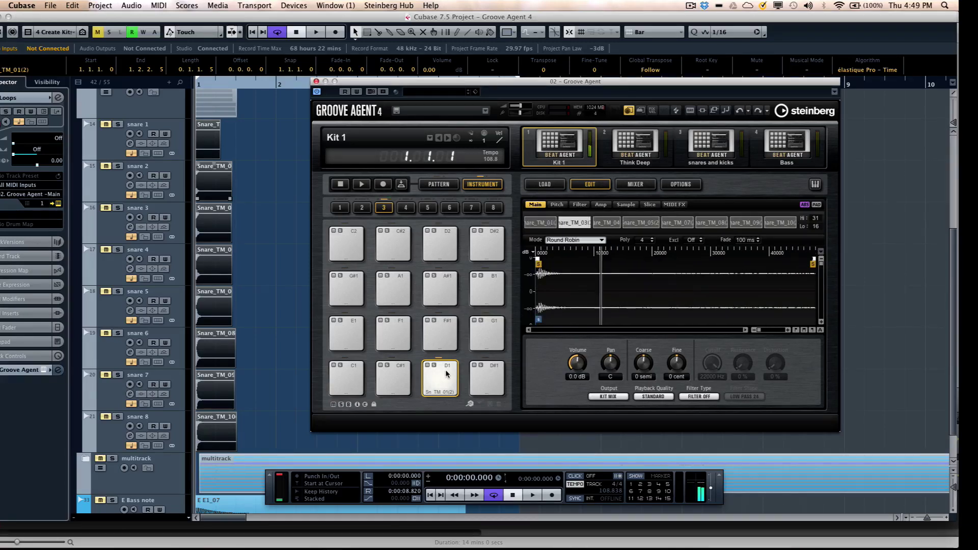
pyautogui.click(446, 374)
pyautogui.click(447, 374)
pyautogui.click(447, 374)
pyautogui.click(446, 374)
pyautogui.click(446, 374)
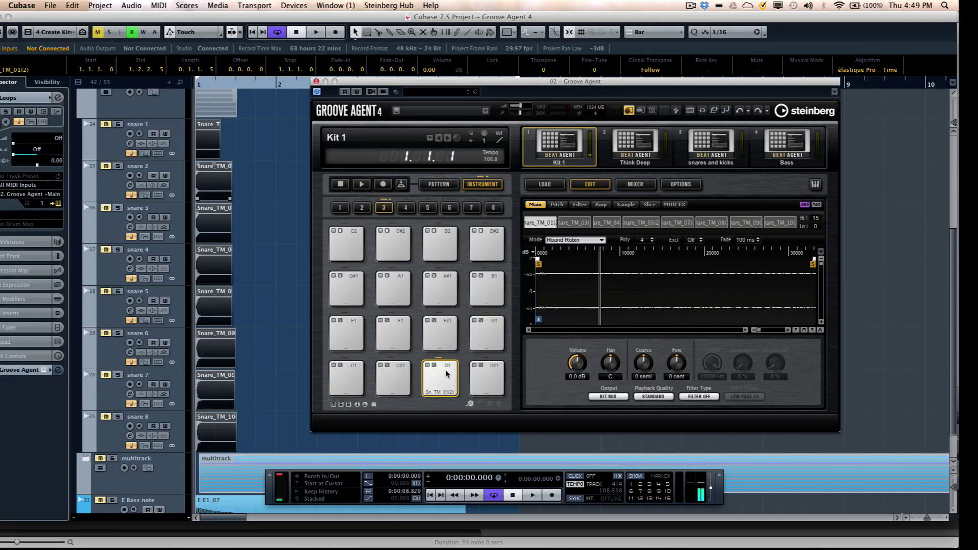
pyautogui.click(446, 374)
pyautogui.click(446, 373)
pyautogui.click(446, 374)
pyautogui.click(446, 374)
pyautogui.click(446, 374)
pyautogui.click(446, 374)
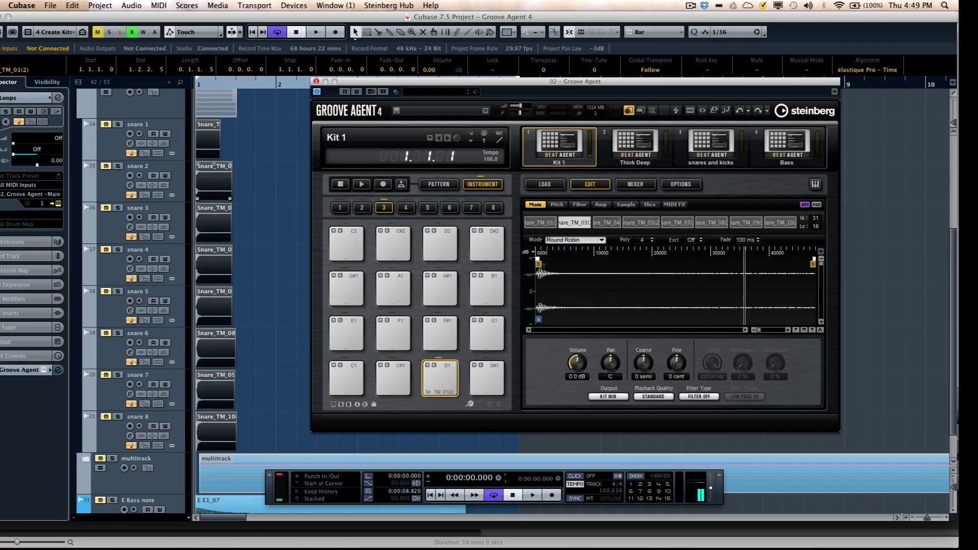
# - Switch the snare layers to Random mode and hit pad D1 repeatedly to hear variation
pyautogui.click(560, 240)
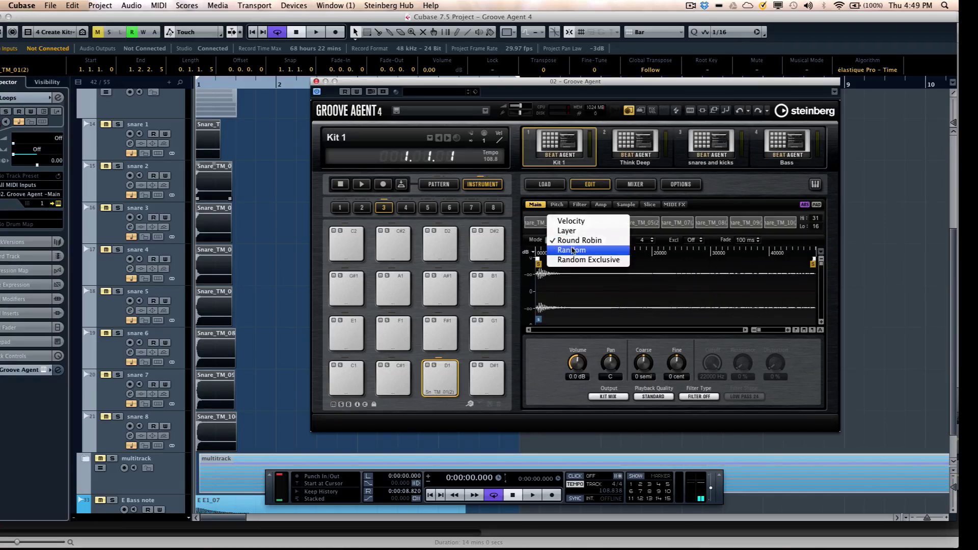
pyautogui.click(572, 250)
pyautogui.click(442, 368)
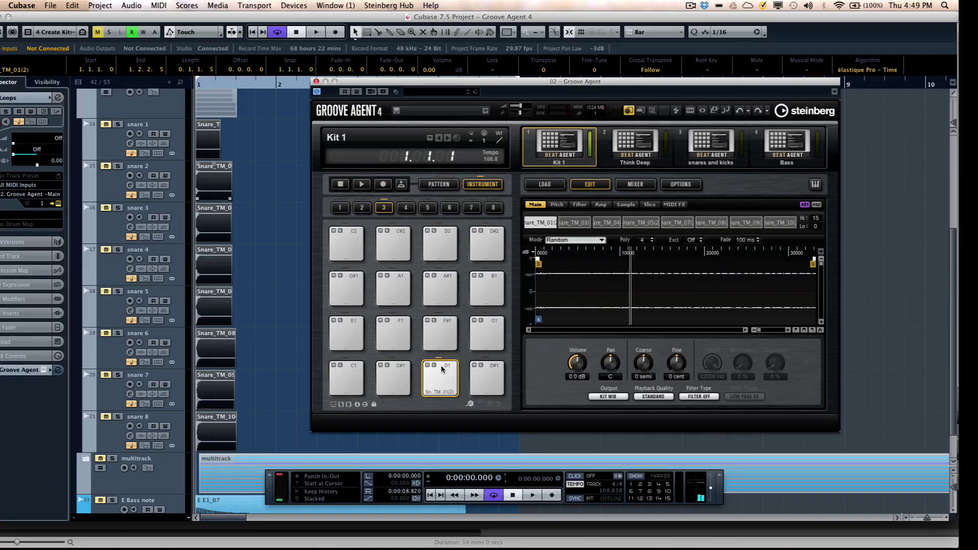
pyautogui.click(442, 368)
pyautogui.click(443, 370)
pyautogui.click(444, 371)
pyautogui.click(446, 371)
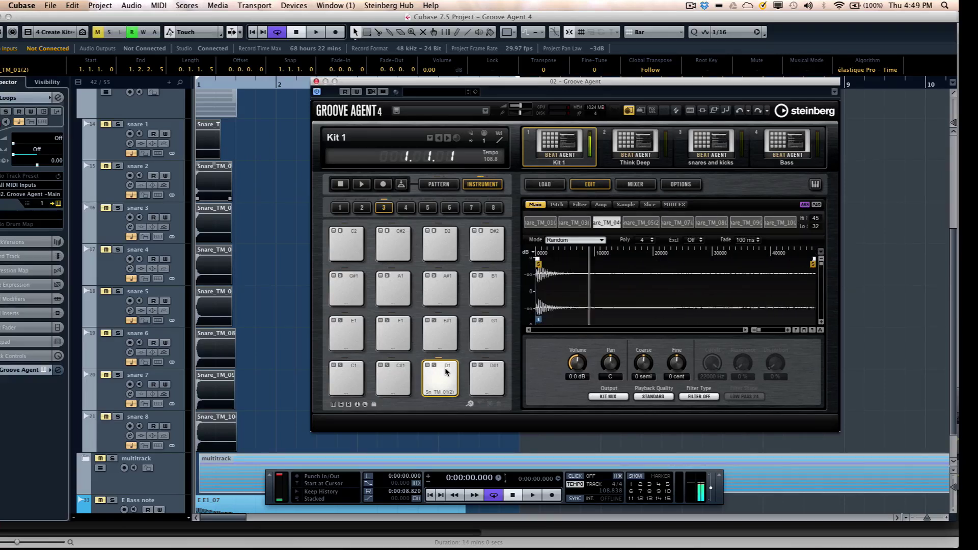
pyautogui.click(446, 372)
pyautogui.click(446, 371)
pyautogui.click(448, 372)
pyautogui.click(449, 371)
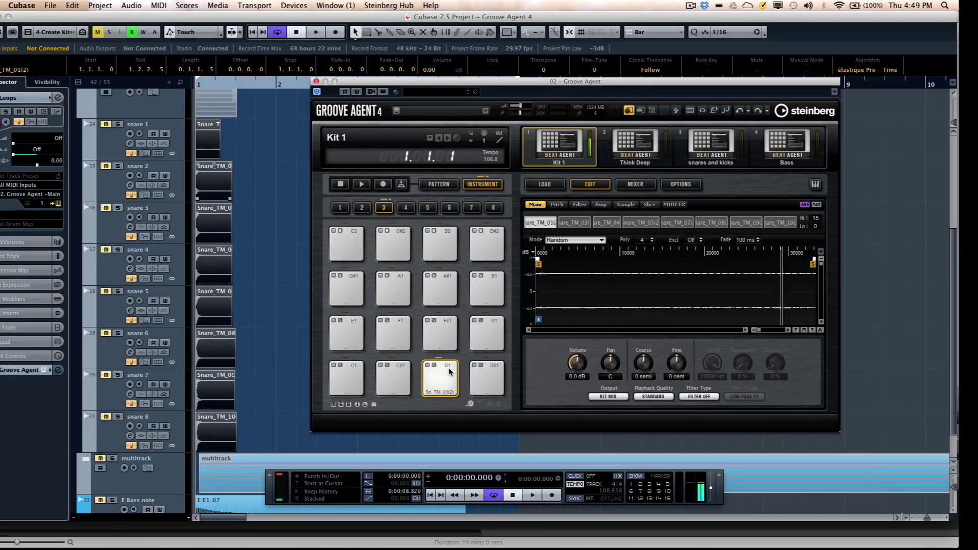
pyautogui.click(449, 371)
pyautogui.click(448, 372)
pyautogui.click(448, 372)
pyautogui.click(447, 373)
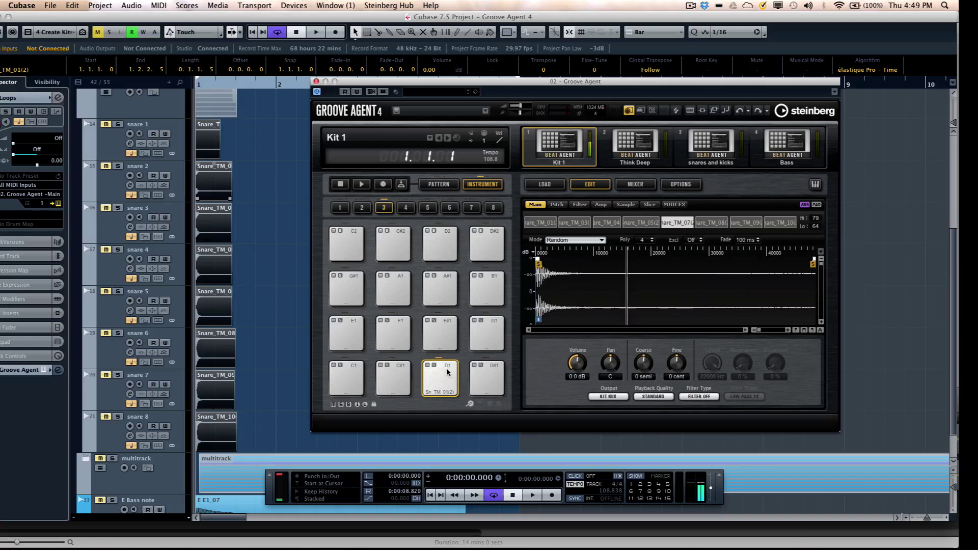
# - Switch pad D1's layers to Random Exclusive and audition the pad again
pyautogui.click(566, 239)
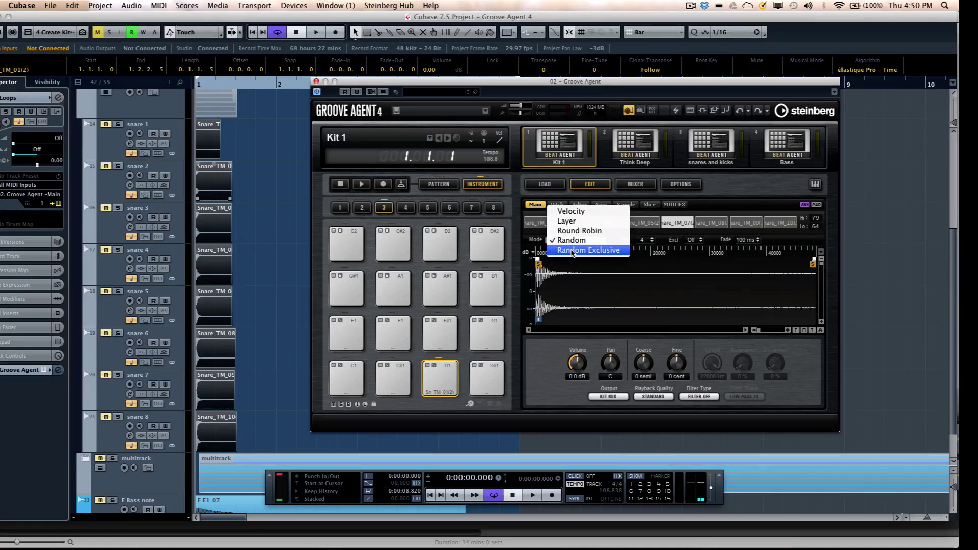
pyautogui.click(574, 250)
pyautogui.click(449, 371)
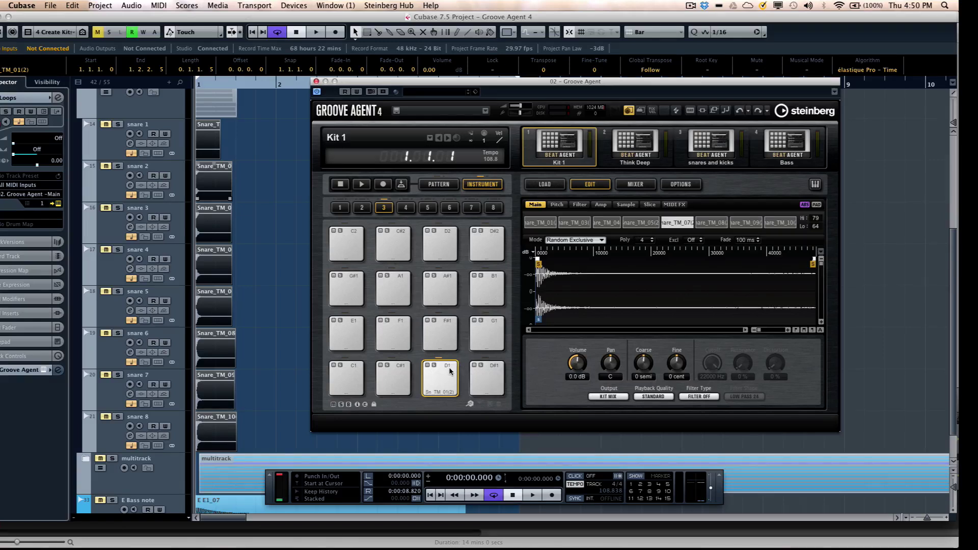
pyautogui.click(449, 372)
pyautogui.click(450, 371)
pyautogui.click(449, 371)
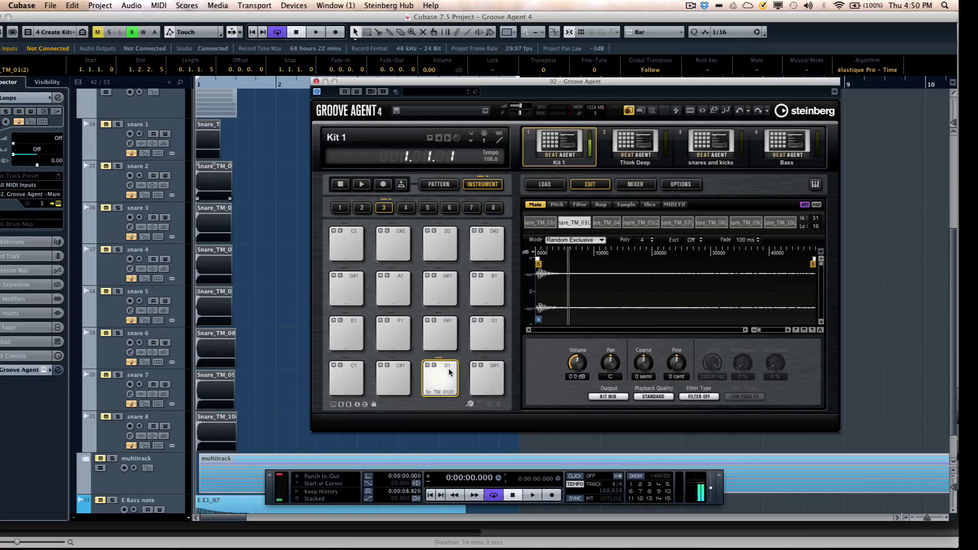
pyautogui.click(449, 371)
pyautogui.click(449, 371)
pyautogui.click(449, 372)
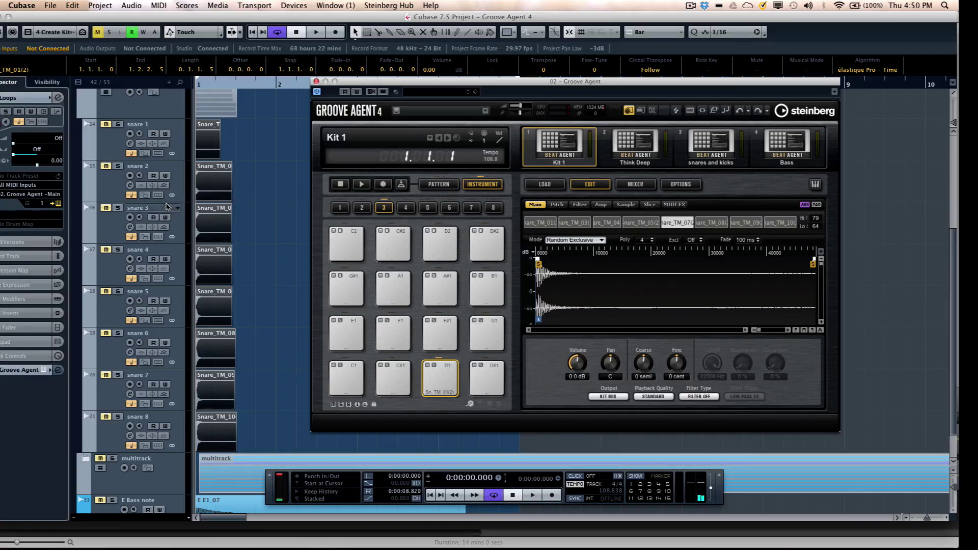
# - Collapse the snare folder, expand the multitrack folder and start playback near bar 7
pyautogui.scroll(2, 96, 114)
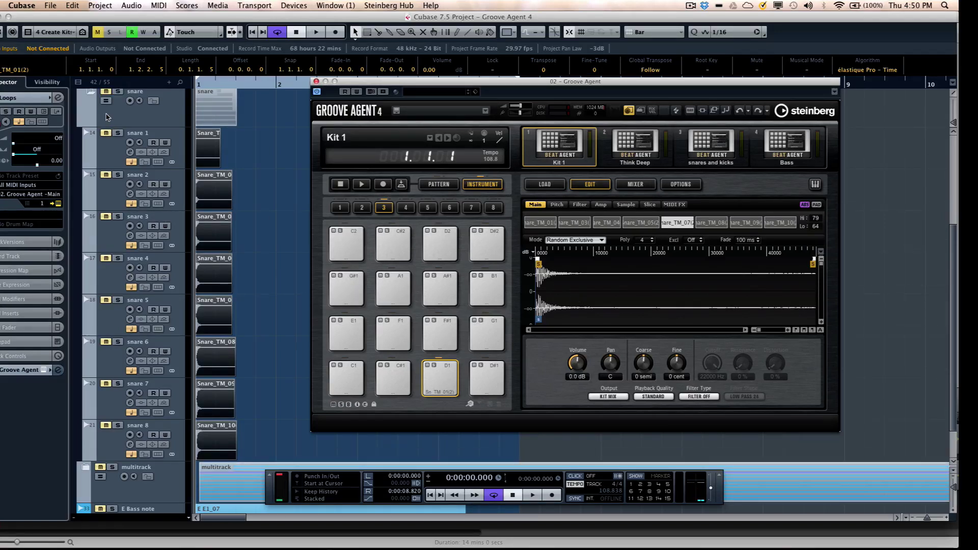
pyautogui.click(92, 103)
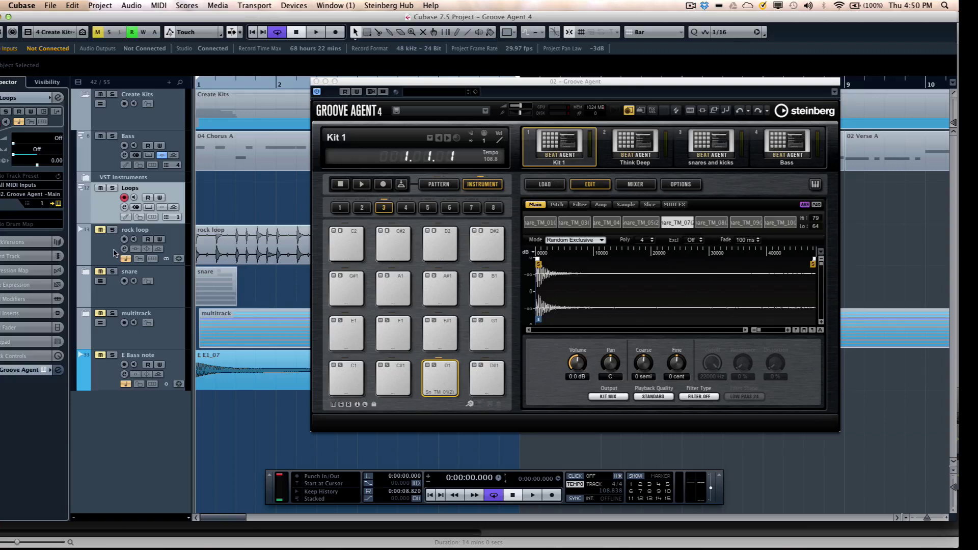
pyautogui.click(86, 314)
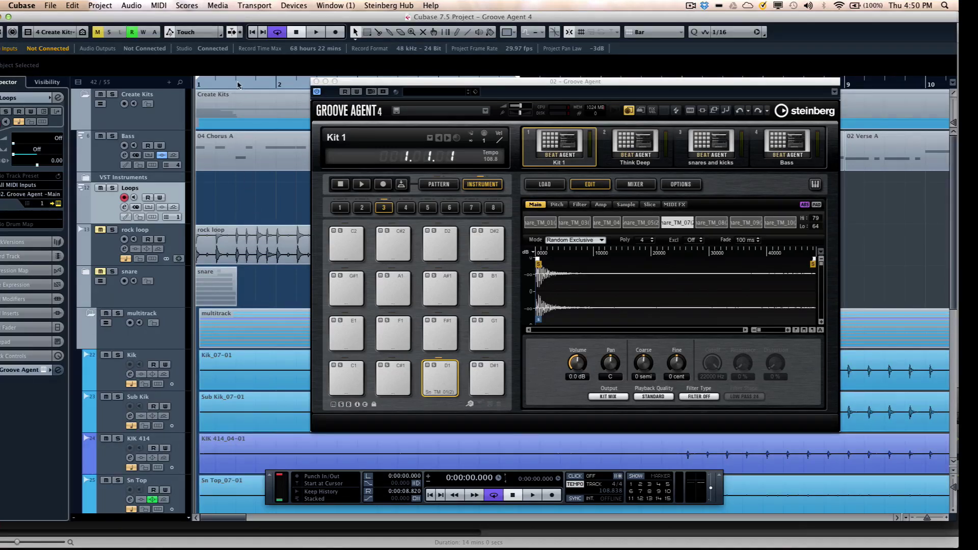
pyautogui.moveTo(227, 85); pyautogui.dragTo(254, 179)
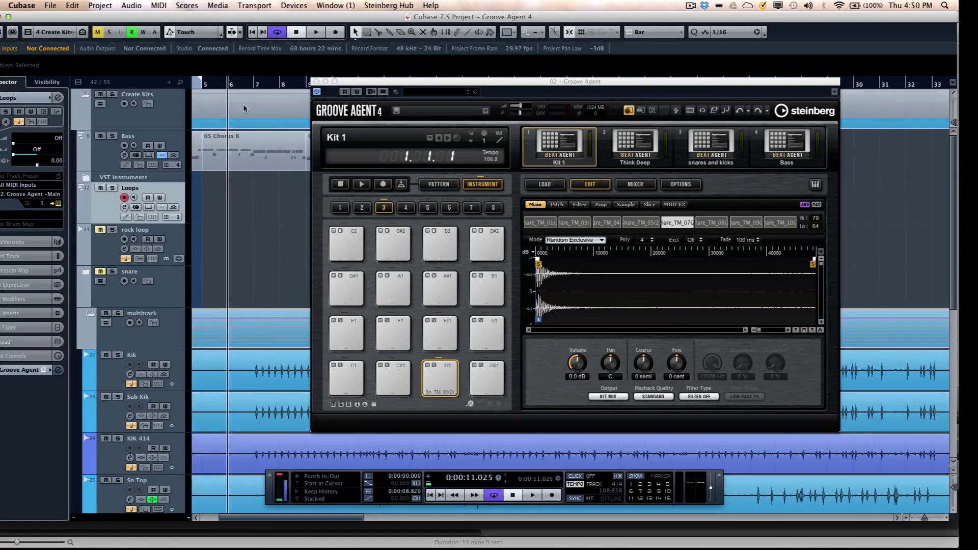
pyautogui.scroll(-1, 251, 184)
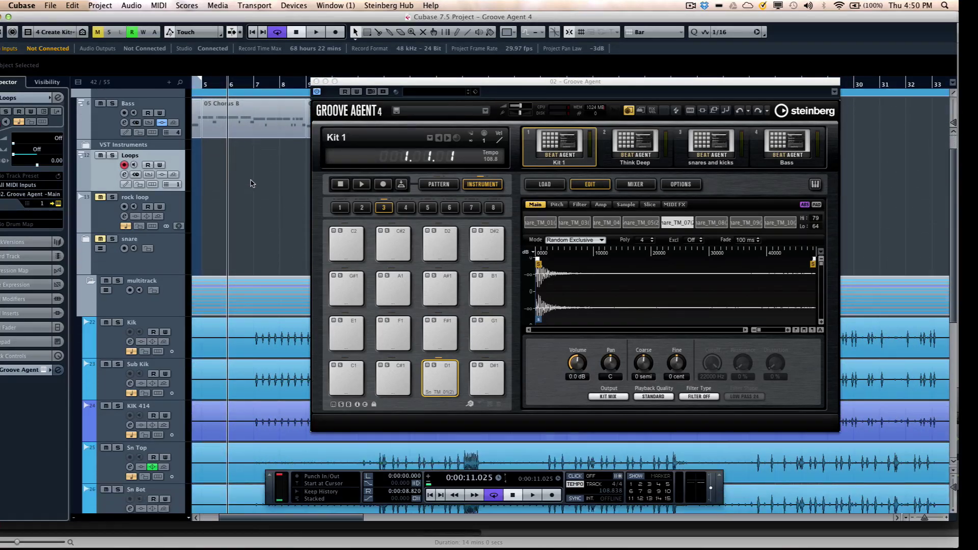
pyautogui.click(263, 91)
pyautogui.press('space')
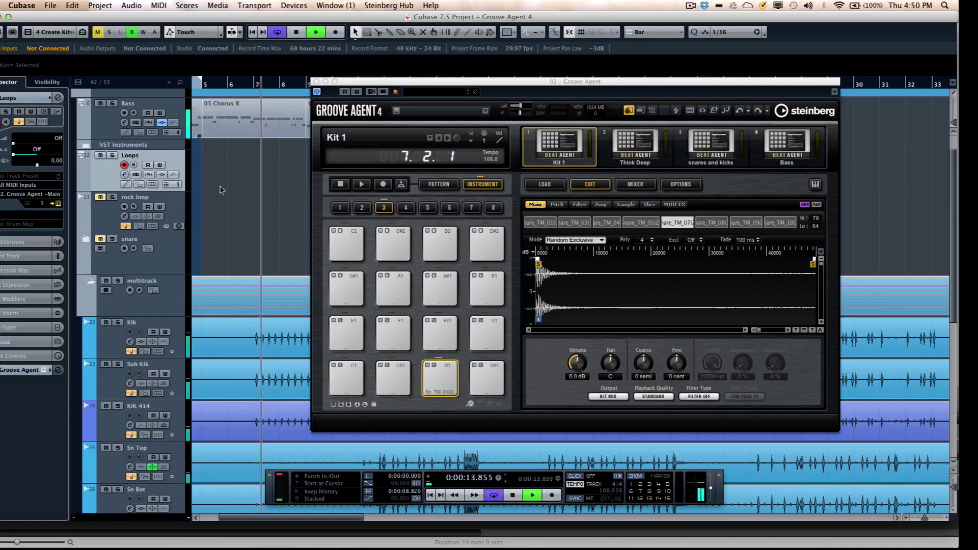
# - Solo the Kik, Sub Kik and KIK 414 tracks, then stop playback
pyautogui.click(117, 323)
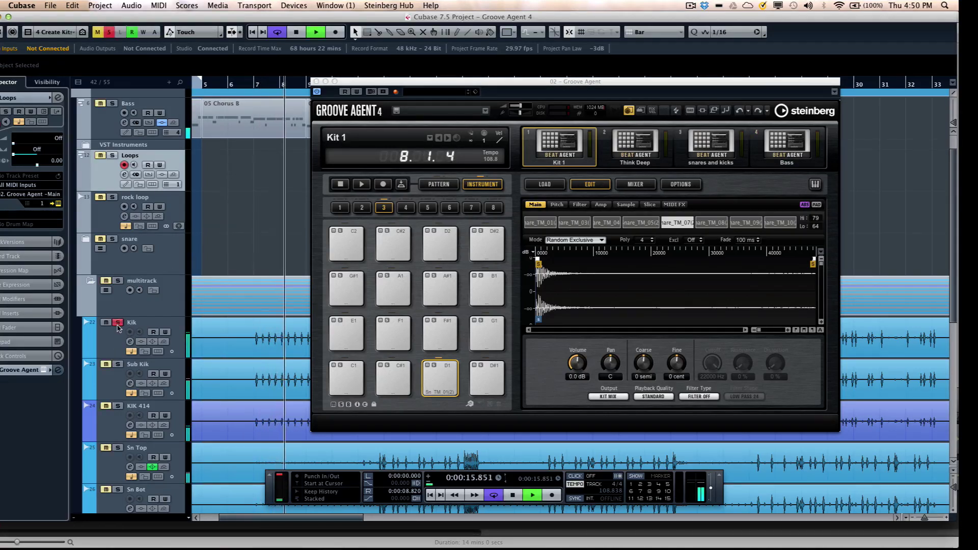
pyautogui.click(118, 364)
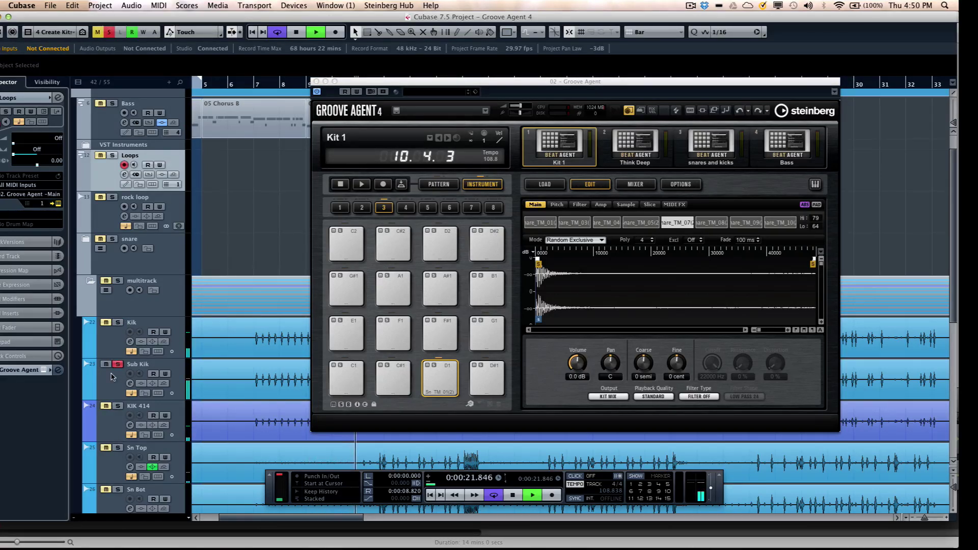
pyautogui.click(117, 365)
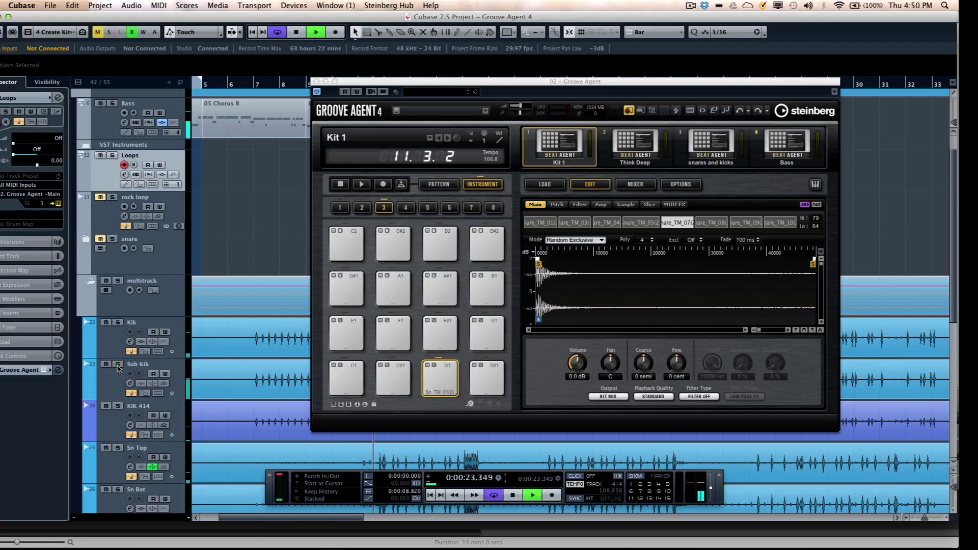
pyautogui.click(116, 406)
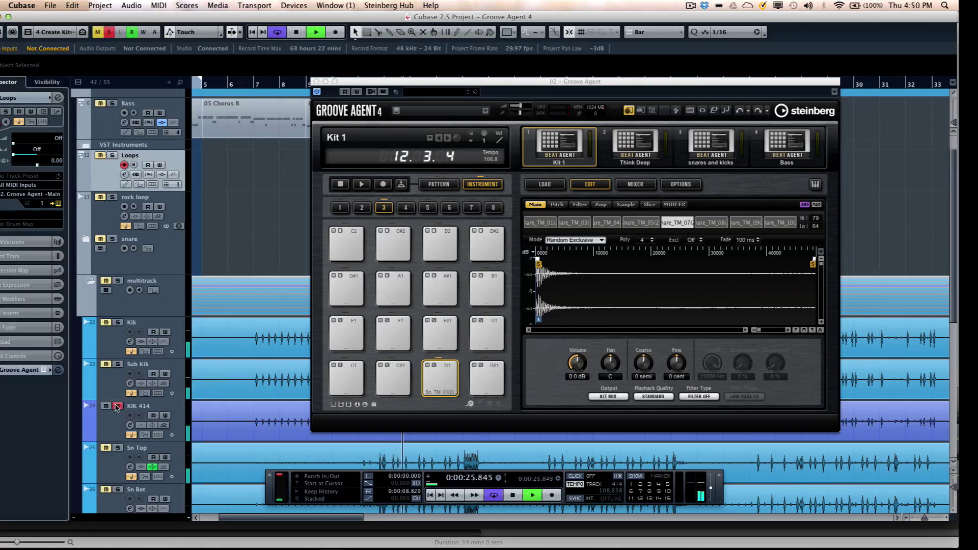
pyautogui.click(117, 364)
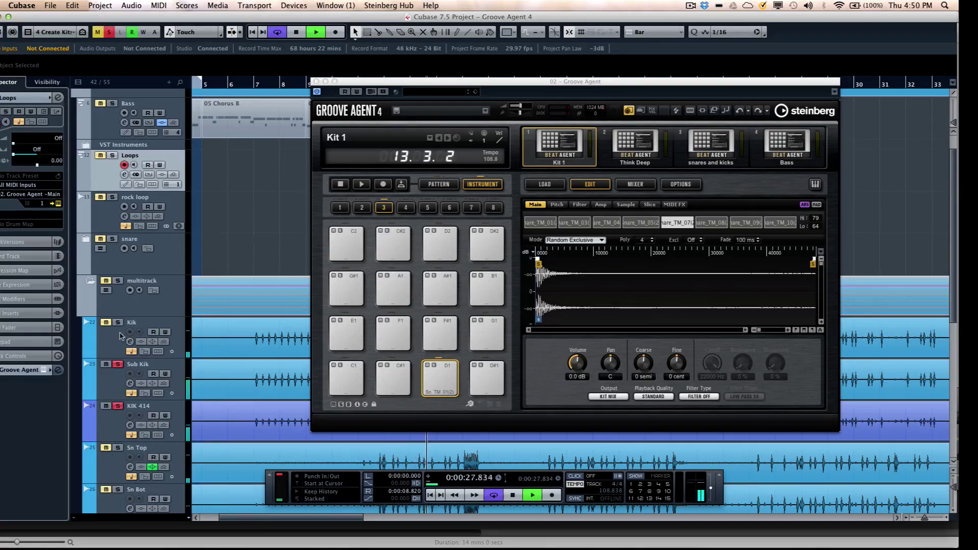
pyautogui.click(118, 323)
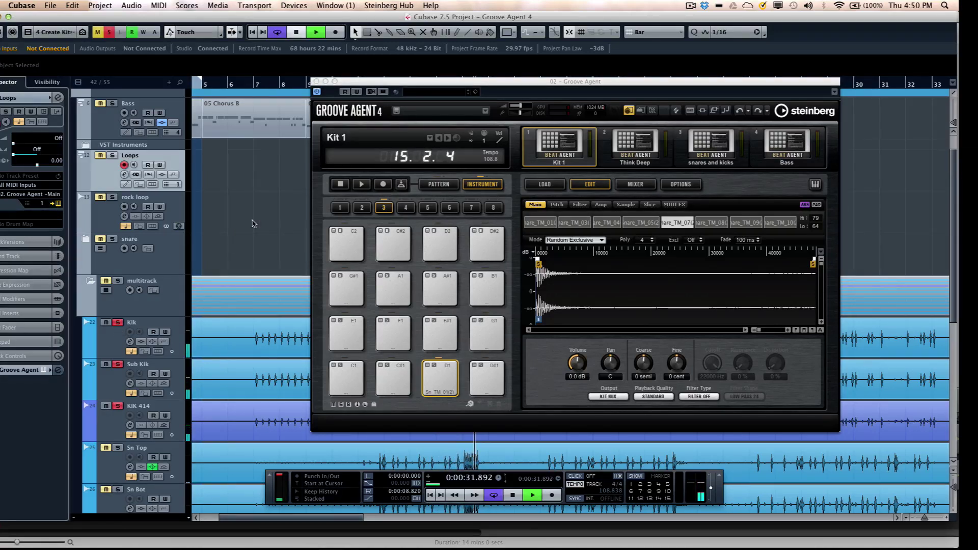
pyautogui.press('space')
# - Range-select one kick hit at bar 7 across the three kick tracks and drop it onto pad C1
pyautogui.moveTo(265, 90); pyautogui.dragTo(193, 112)
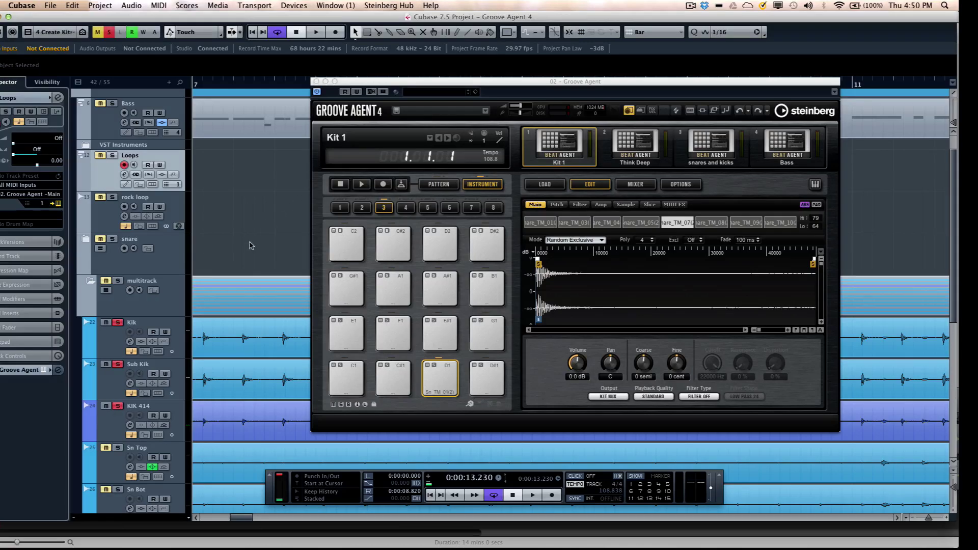
pyautogui.rightClick(238, 301)
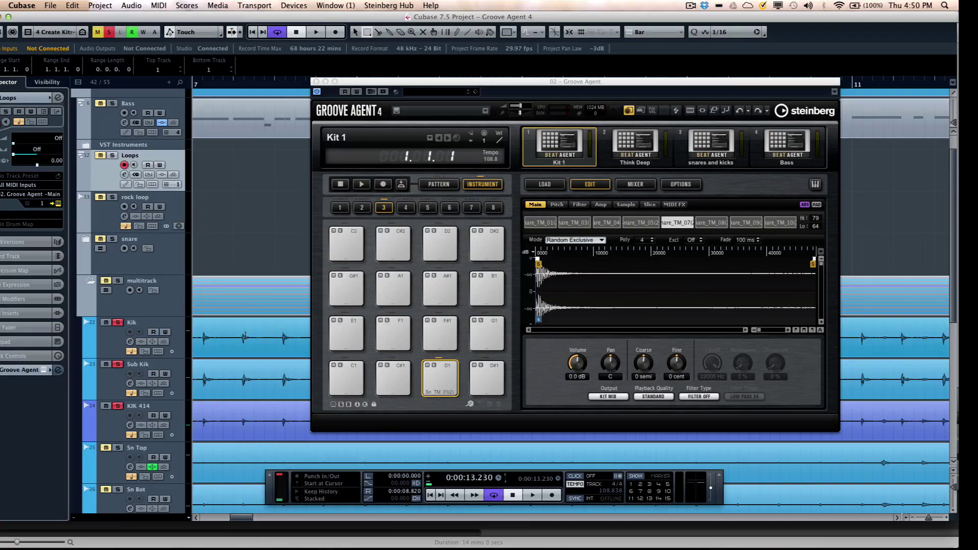
pyautogui.moveTo(242, 337); pyautogui.dragTo(247, 398)
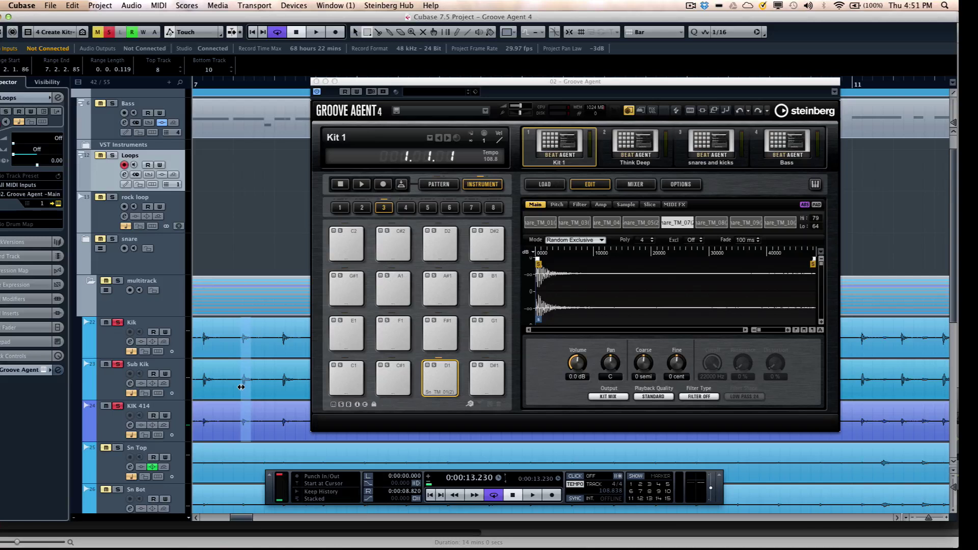
pyautogui.moveTo(240, 387); pyautogui.dragTo(242, 387)
pyautogui.moveTo(335, 402); pyautogui.dragTo(352, 374)
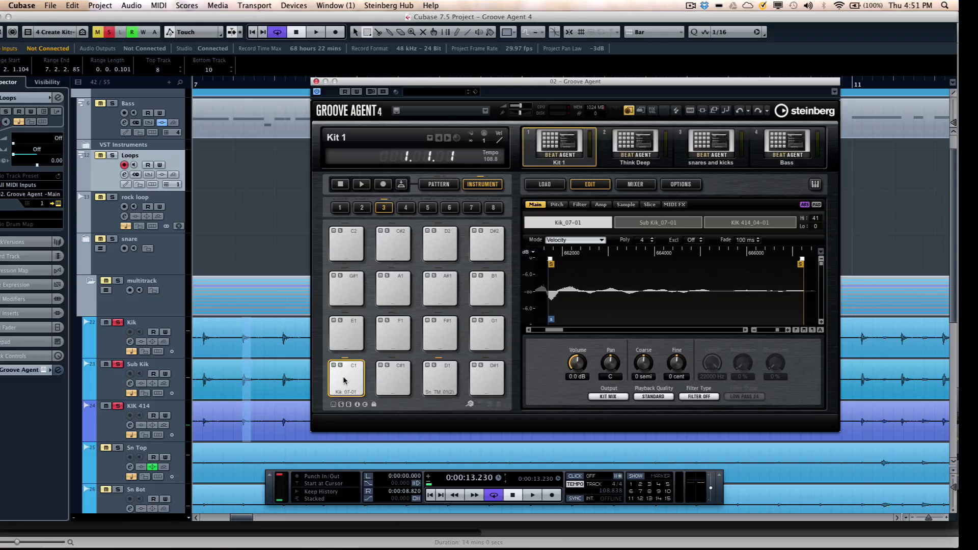
# - Turn off all solos and audition pad C1's velocity-split kick at several strengths
pyautogui.click(348, 372)
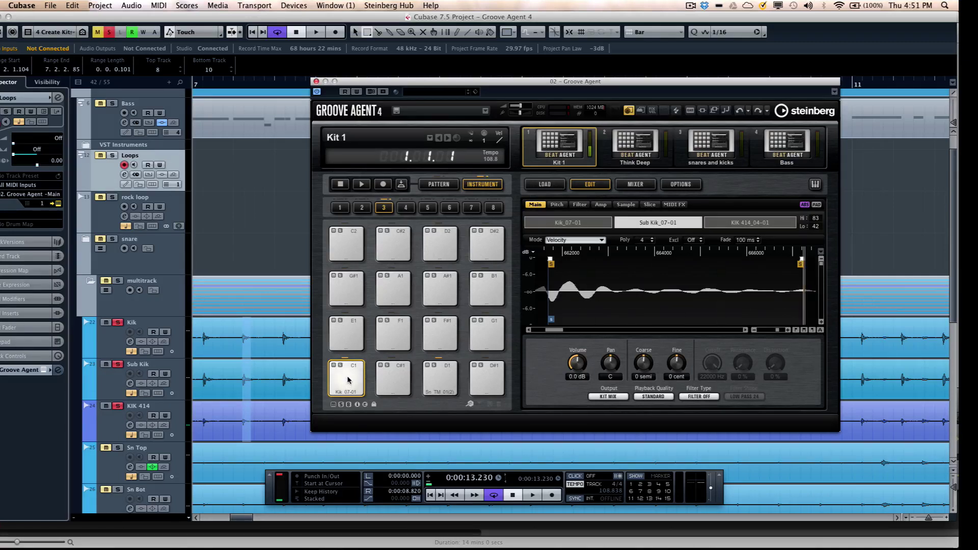
pyautogui.click(348, 371)
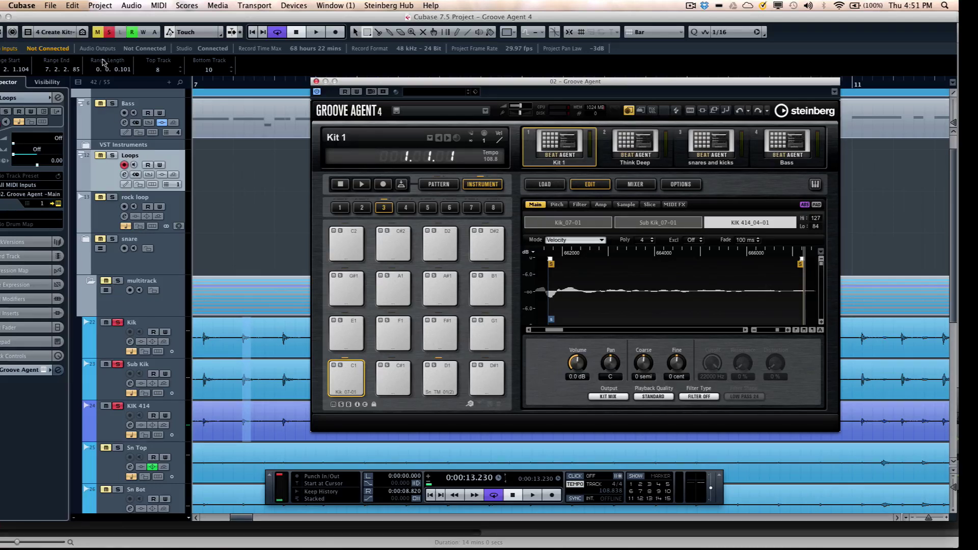
pyautogui.click(109, 32)
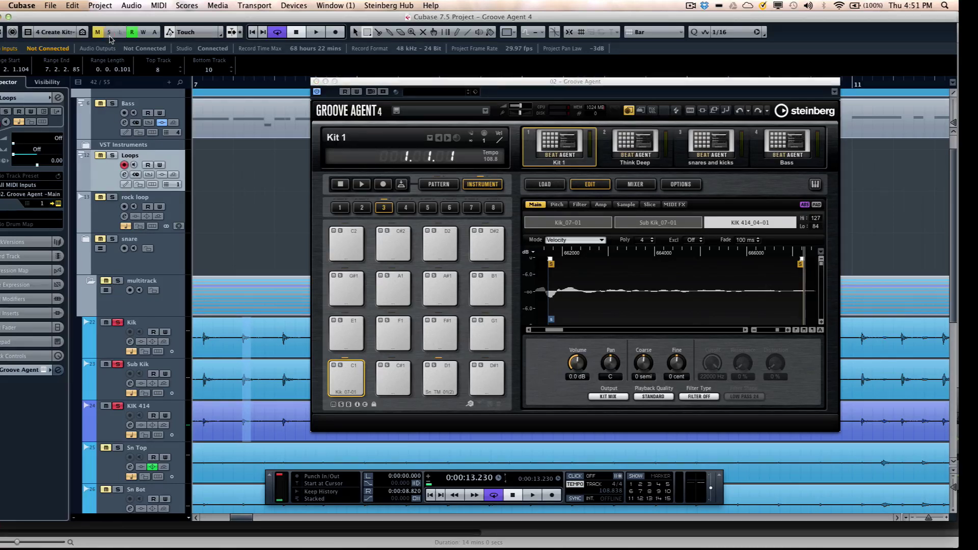
pyautogui.click(352, 394)
pyautogui.click(351, 385)
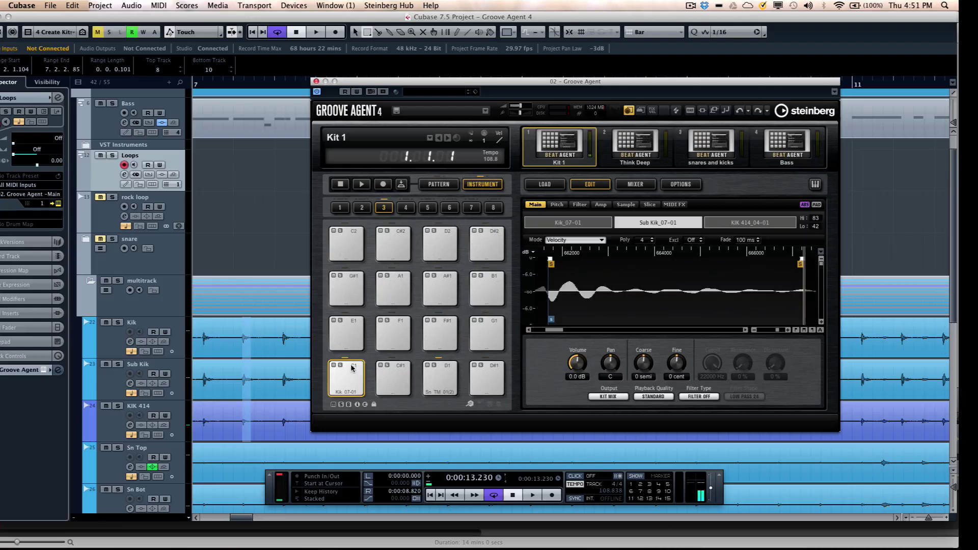
pyautogui.click(351, 375)
pyautogui.click(350, 385)
pyautogui.click(351, 394)
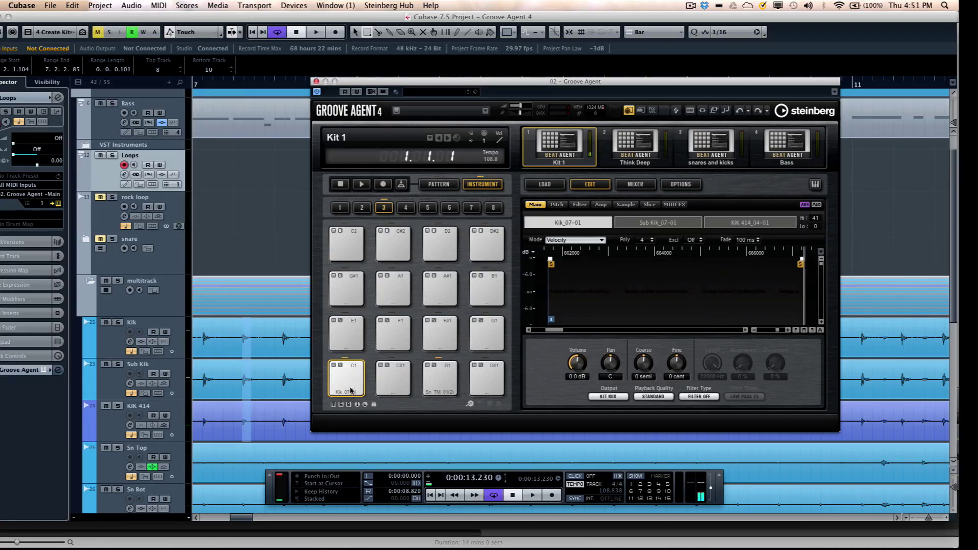
# - Set pad C1's mode to Layer and audition the combined kick
pyautogui.click(557, 240)
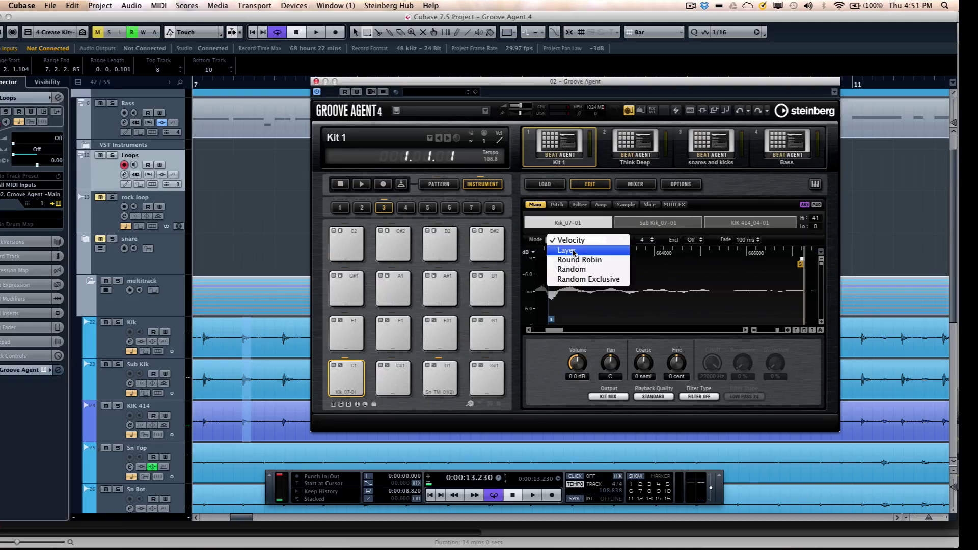
pyautogui.click(573, 250)
pyautogui.click(352, 380)
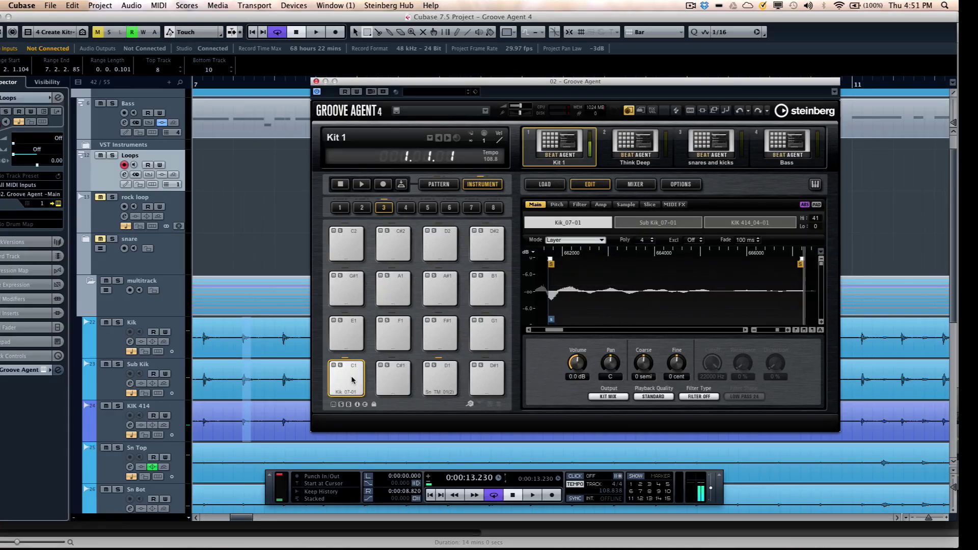
pyautogui.click(351, 379)
pyautogui.click(351, 379)
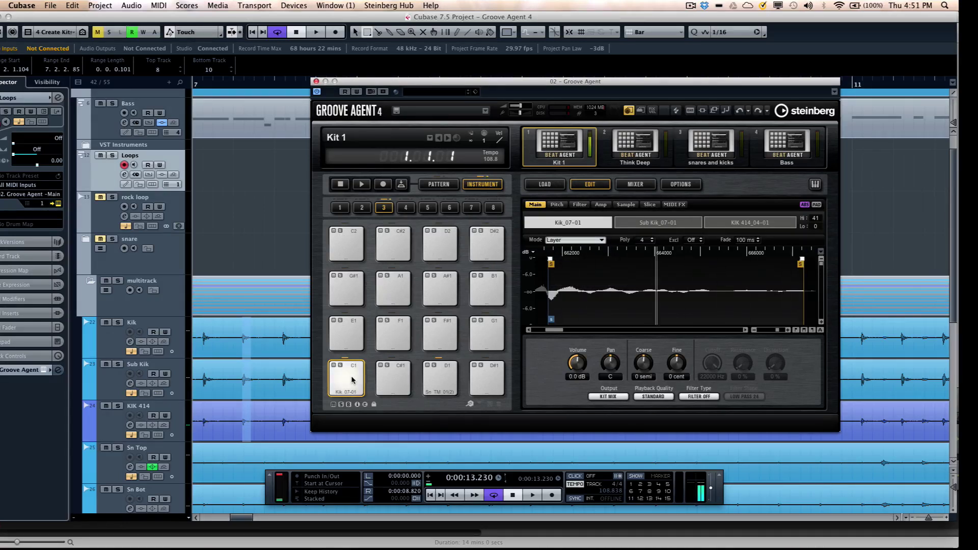
pyautogui.click(352, 379)
pyautogui.click(352, 379)
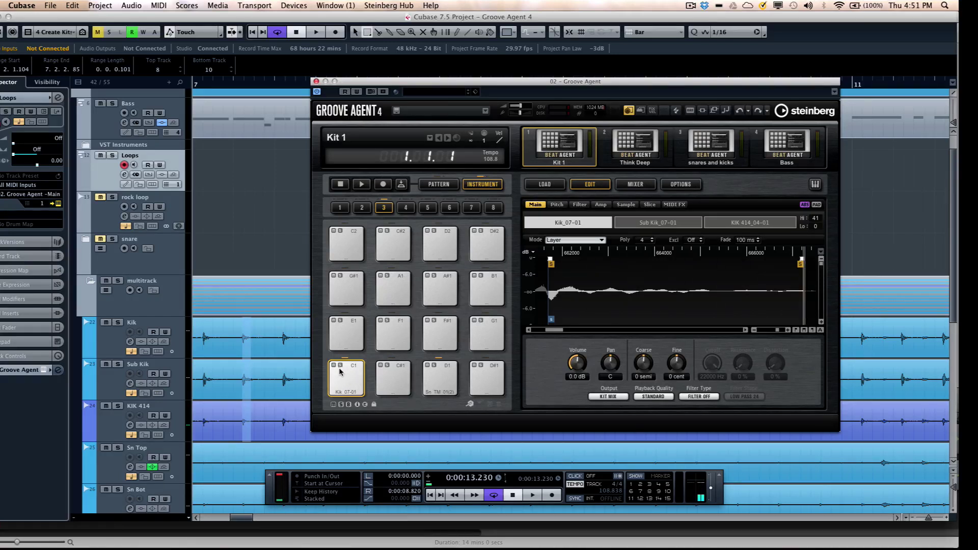
# - Cut the snare samples from pad D1 and copy the layered kick pad C1
pyautogui.rightClick(440, 380)
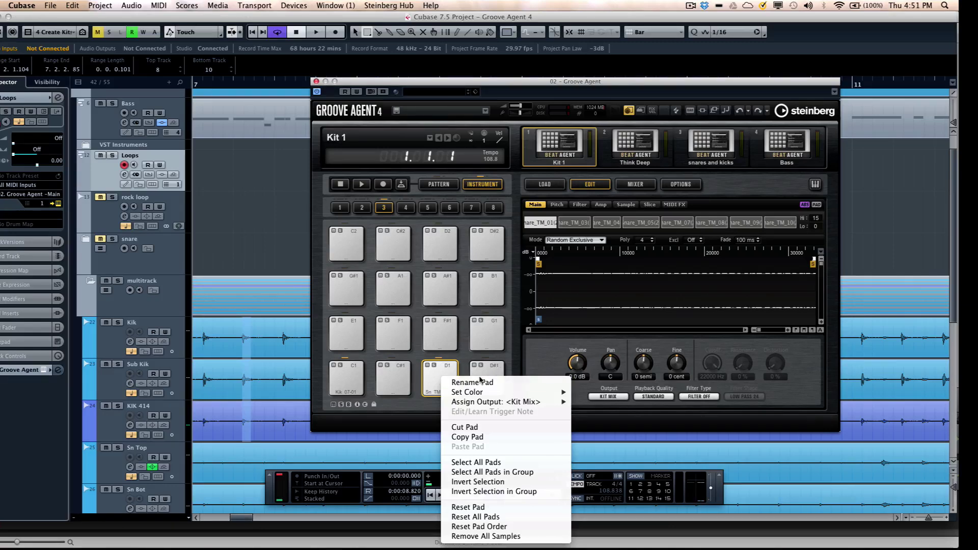
pyautogui.click(485, 427)
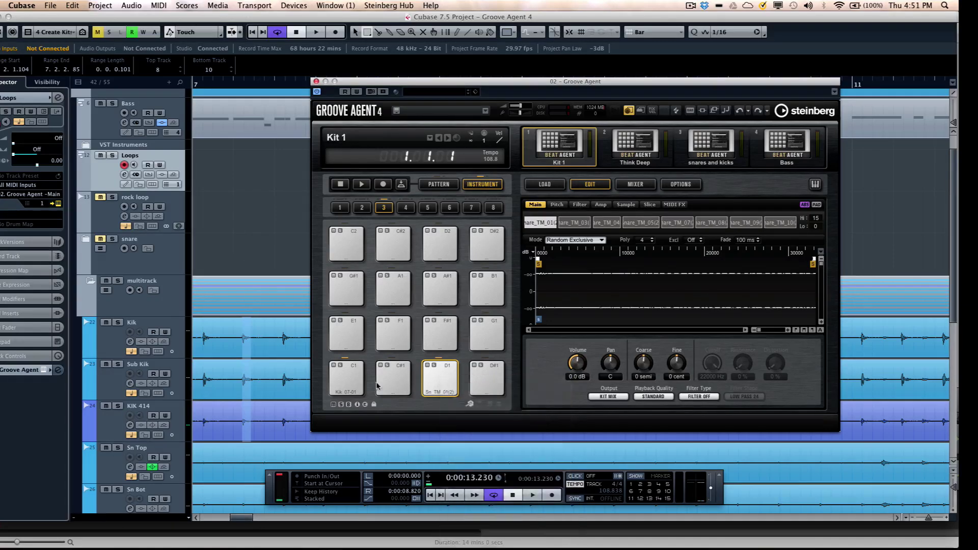
pyautogui.rightClick(344, 381)
pyautogui.click(359, 434)
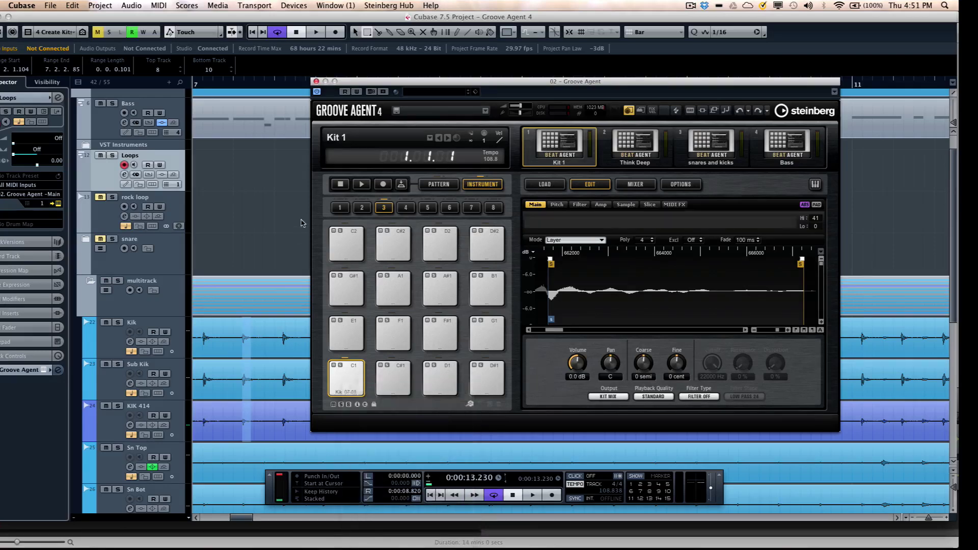
# - Mute and collapse the multitrack folder, clear the range selection and return to Object Selection
pyautogui.click(104, 283)
pyautogui.click(91, 282)
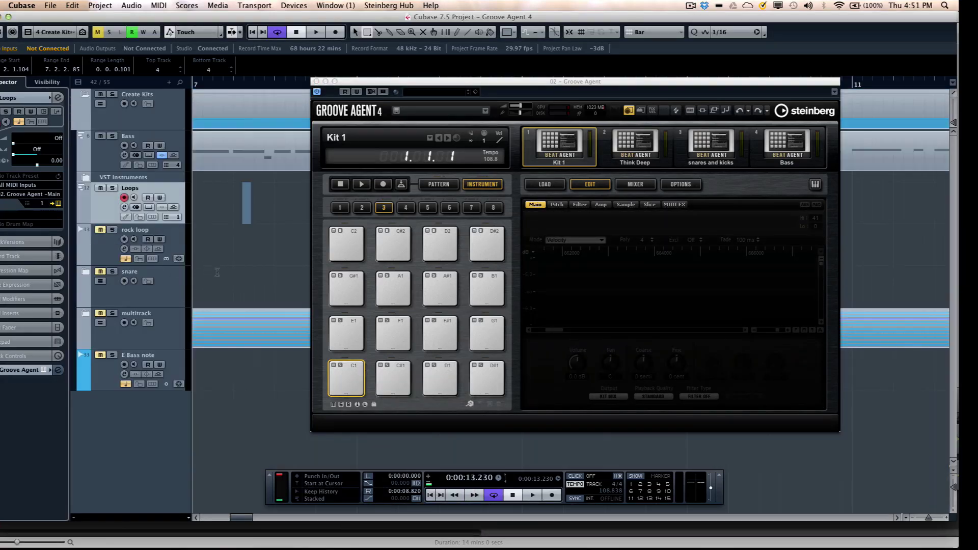
pyautogui.click(209, 231)
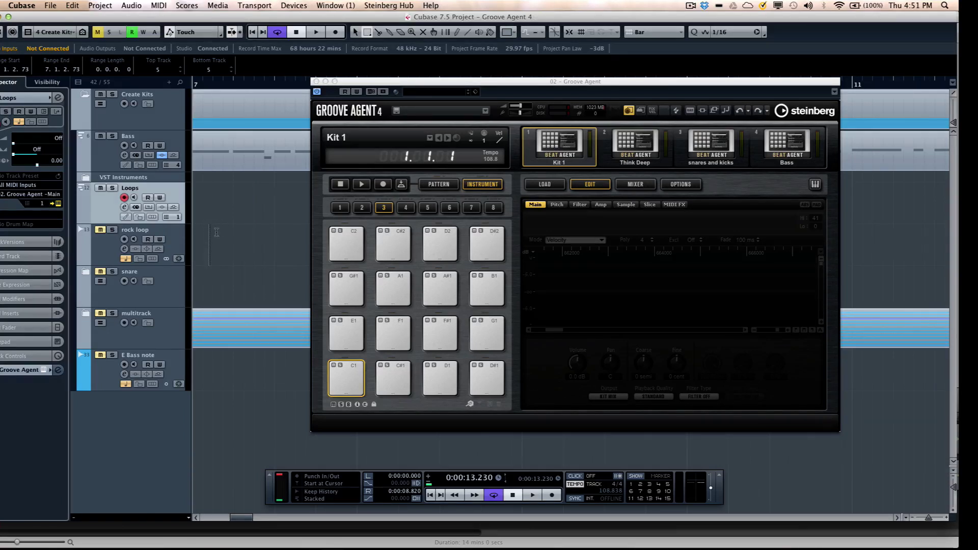
pyautogui.rightClick(229, 224)
pyautogui.click(234, 232)
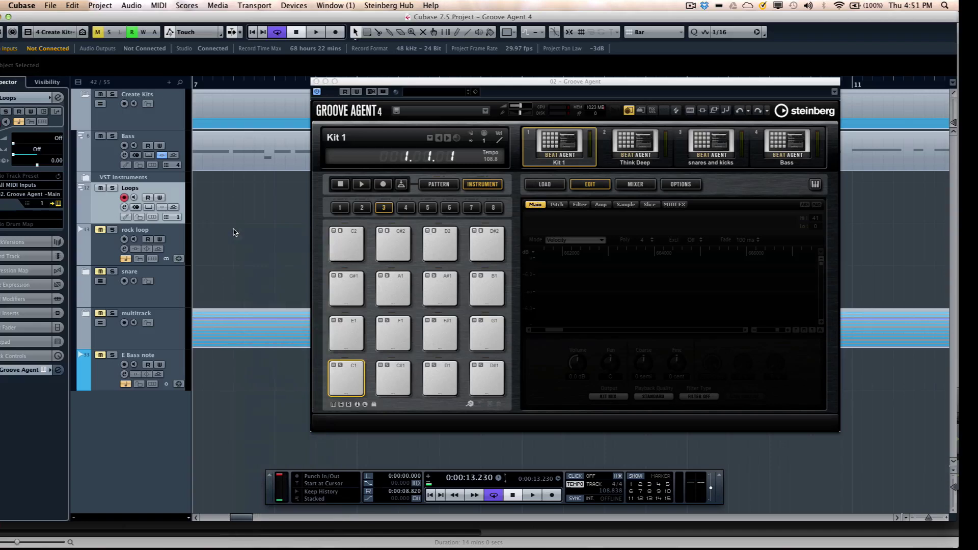
# - Select the rock loop track, widen the view and audition the loop with the Play tool
pyautogui.click(115, 239)
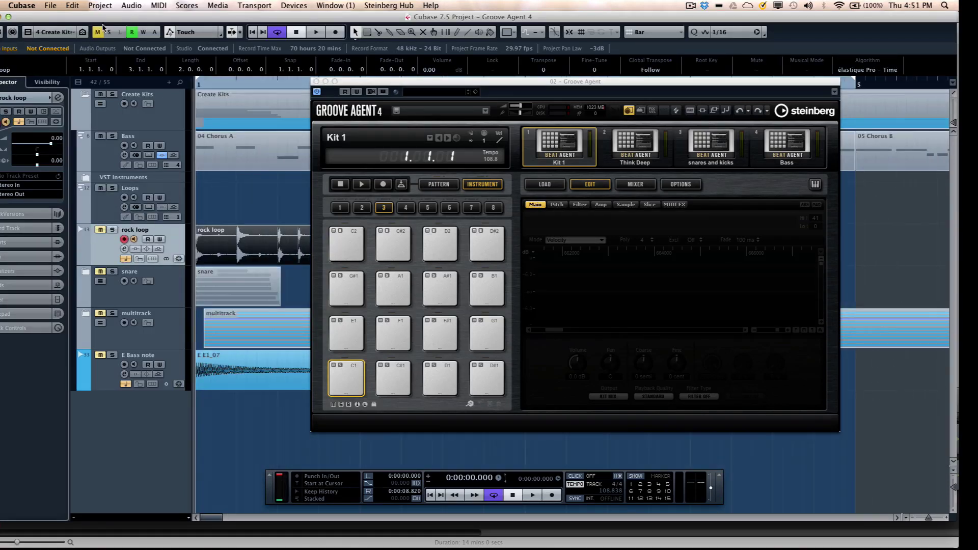
pyautogui.press('g')
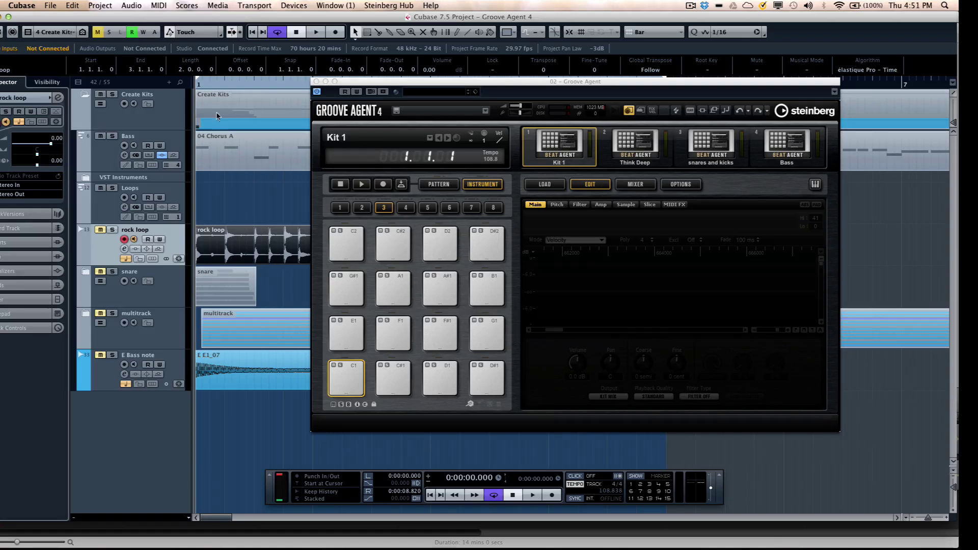
pyautogui.press('space')
pyautogui.press('g')
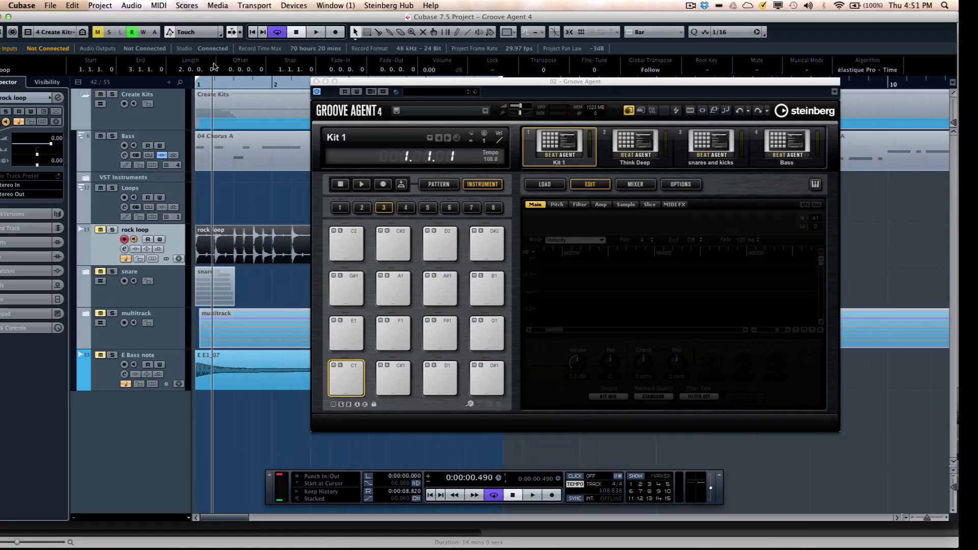
pyautogui.press('g')
pyautogui.press('space')
pyautogui.rightClick(232, 212)
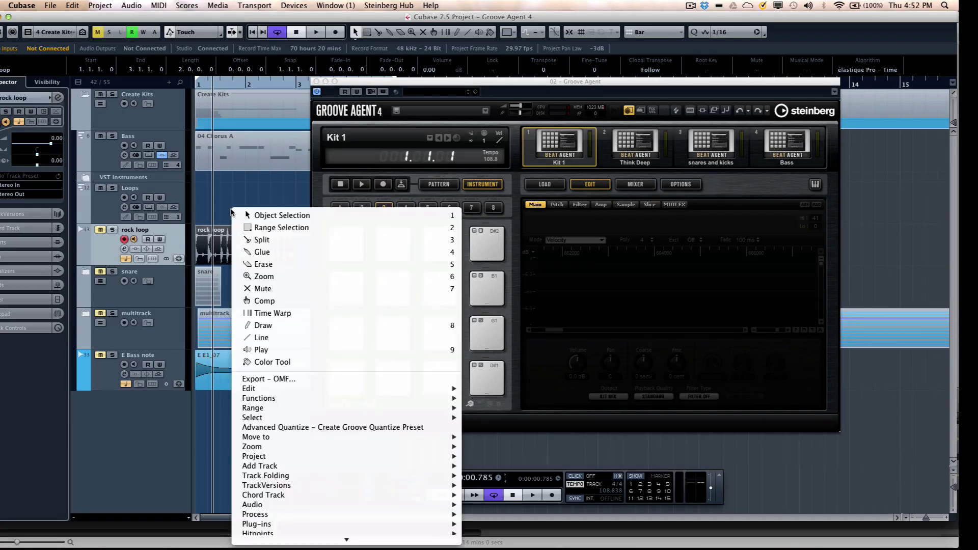
pyautogui.click(258, 349)
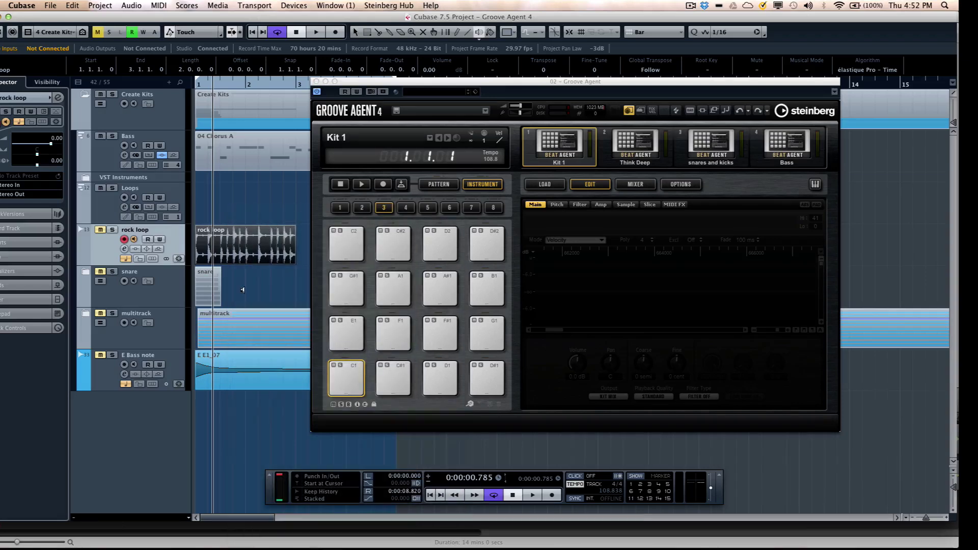
pyautogui.click(197, 249)
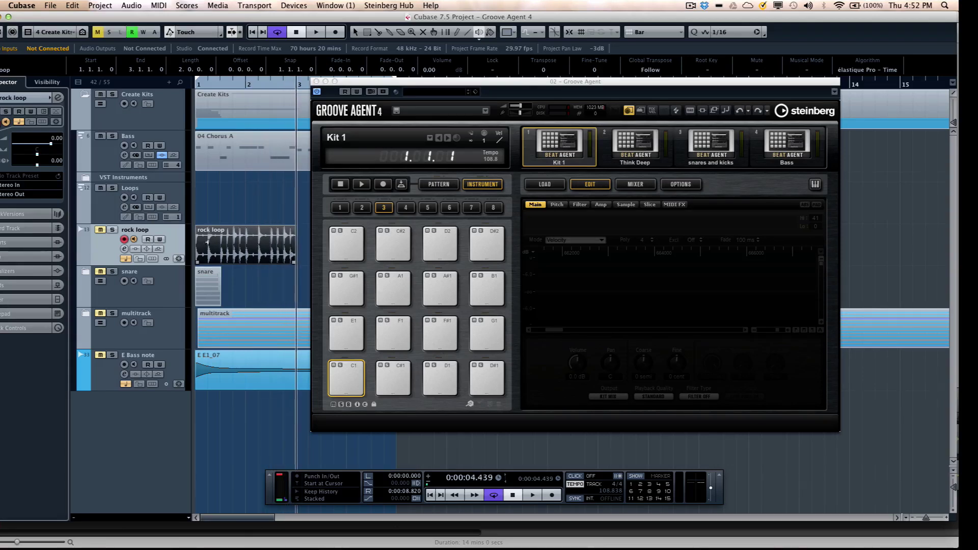
# - Drag the rock loop event onto pad C1 with Object Selection and play the pad
pyautogui.rightClick(216, 236)
pyautogui.click(228, 241)
pyautogui.moveTo(223, 250); pyautogui.dragTo(347, 370)
pyautogui.click(347, 371)
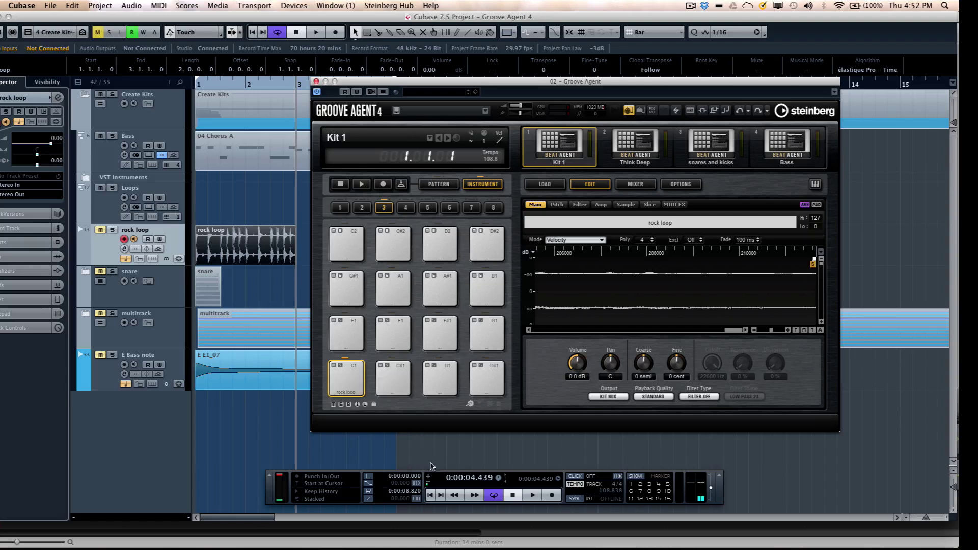
# - Set the Transport tempo to Fixed at 144 BPM and hear the rock loop on pad C1
pyautogui.click(577, 485)
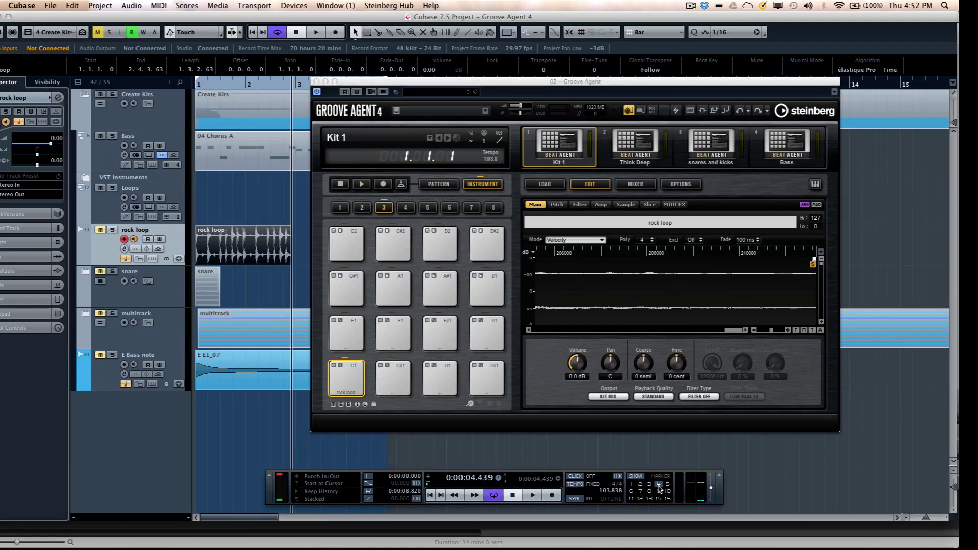
pyautogui.doubleClick(606, 491)
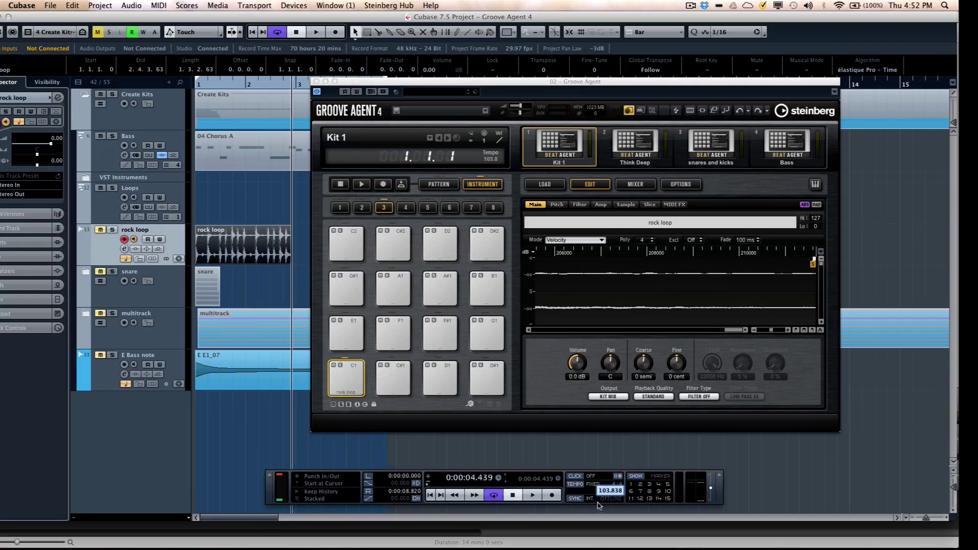
pyautogui.write('144')
pyautogui.press('Return')
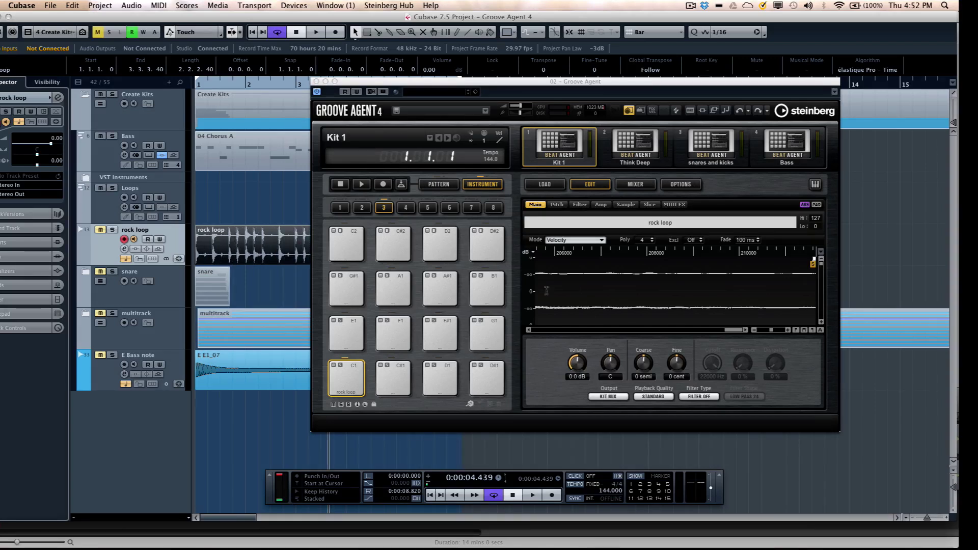
pyautogui.click(351, 372)
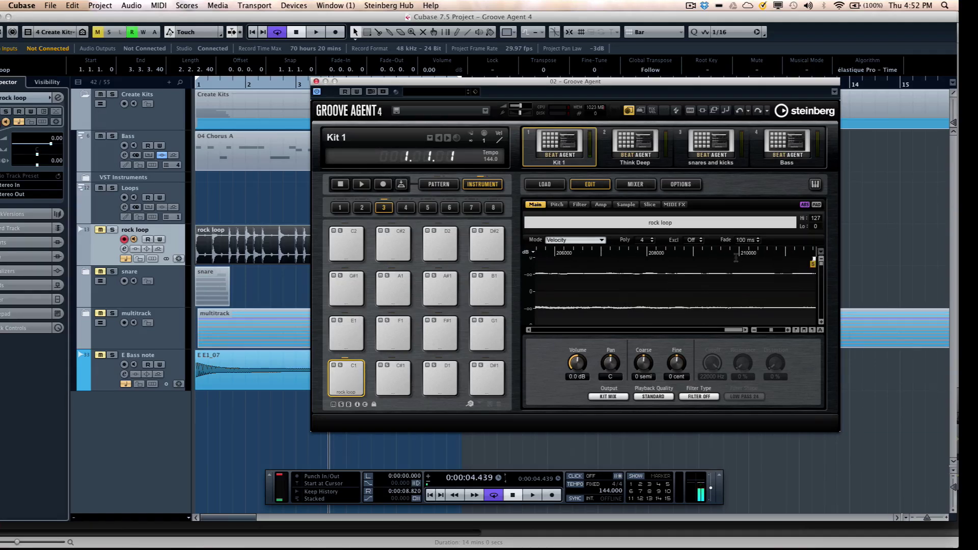
# - Time-stretch pad C1's rock loop in AudioWarp Music mode synced to tempo (99.995 BPM), then audition it
pyautogui.click(635, 205)
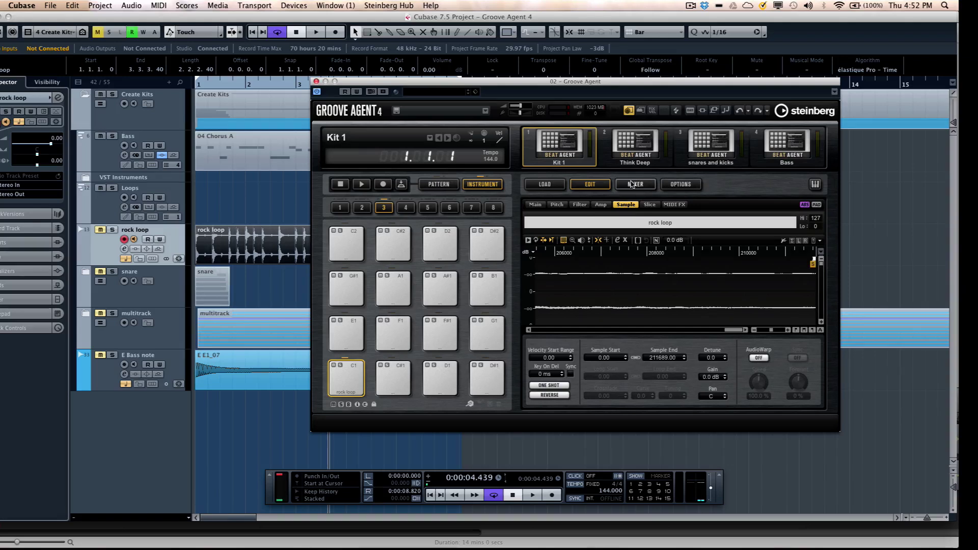
pyautogui.click(765, 359)
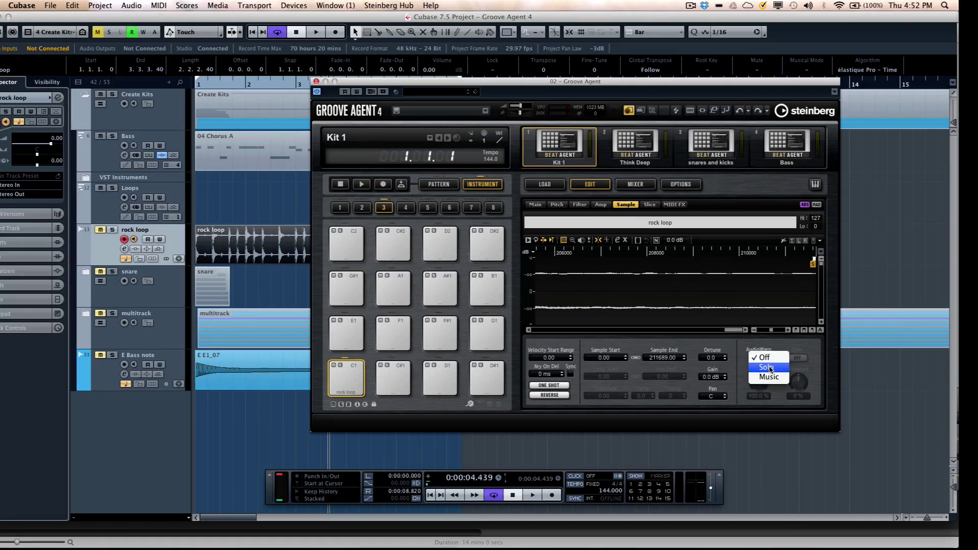
pyautogui.click(769, 377)
pyautogui.click(798, 357)
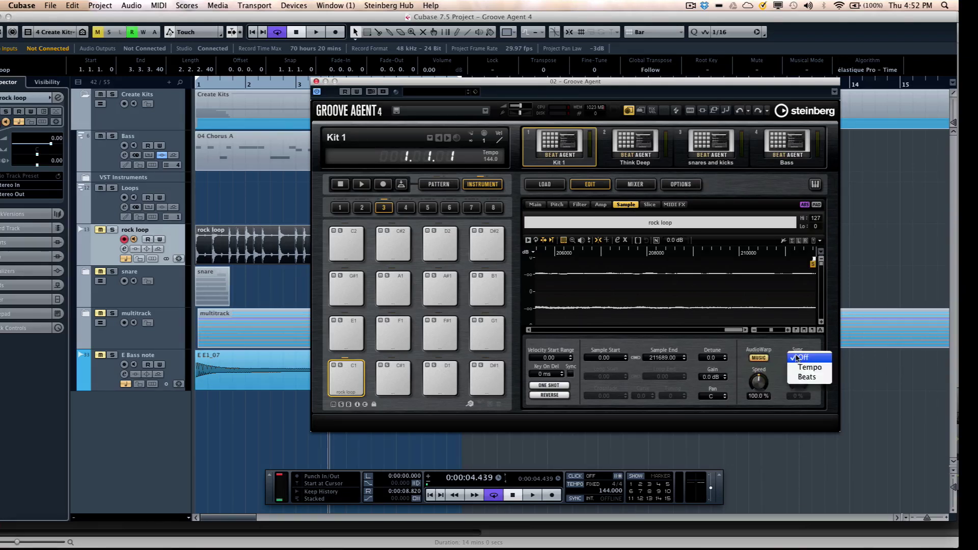
pyautogui.click(809, 368)
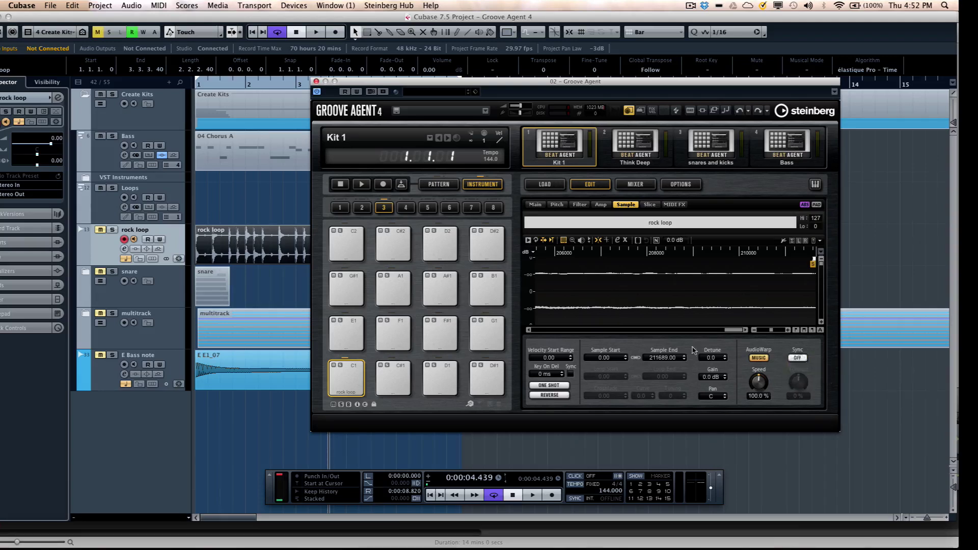
pyautogui.click(355, 373)
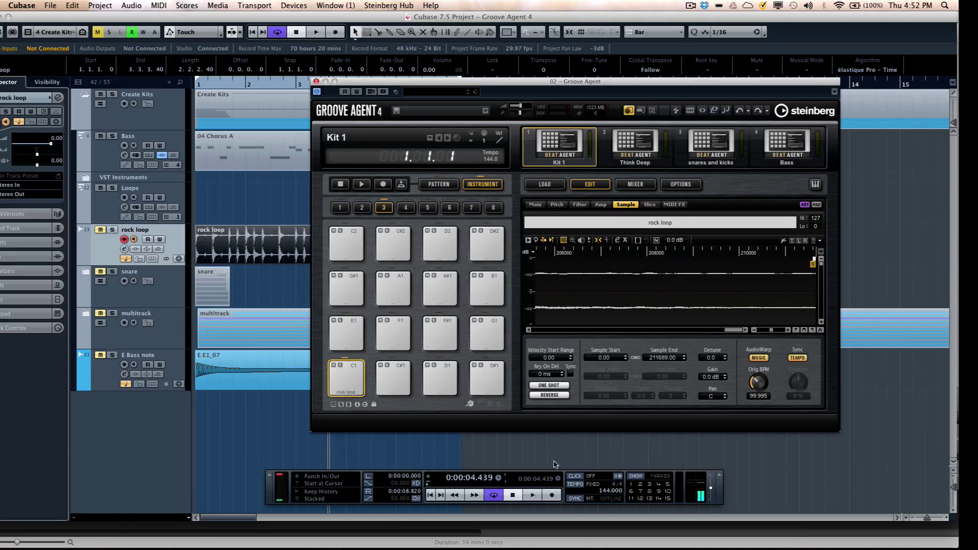
# - Return the tempo to the tempo track, audition the loop, and create slices from it
pyautogui.click(577, 486)
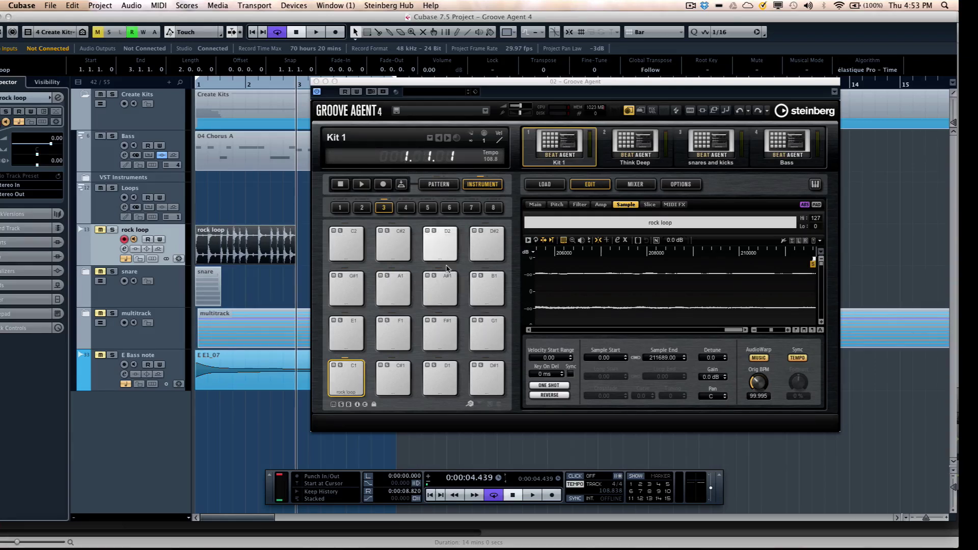
pyautogui.click(359, 373)
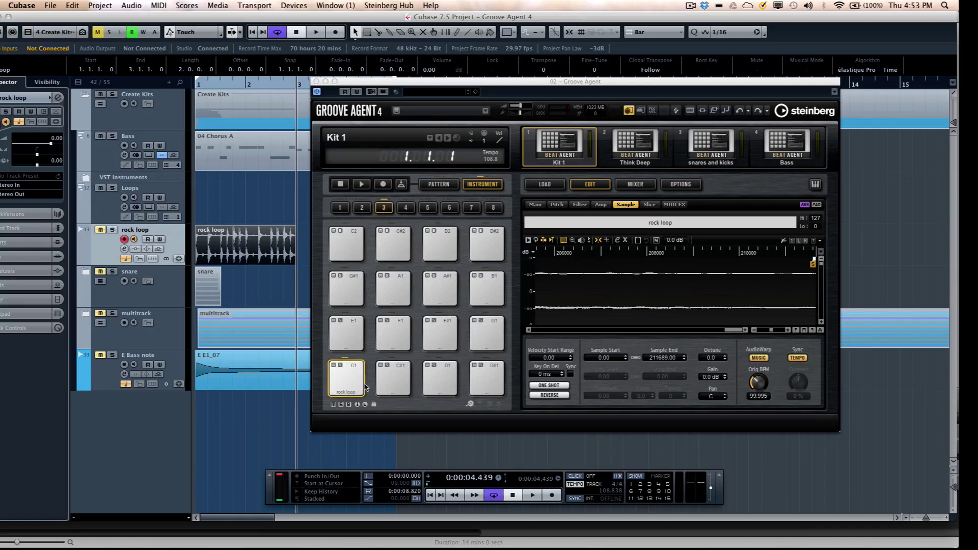
pyautogui.click(355, 378)
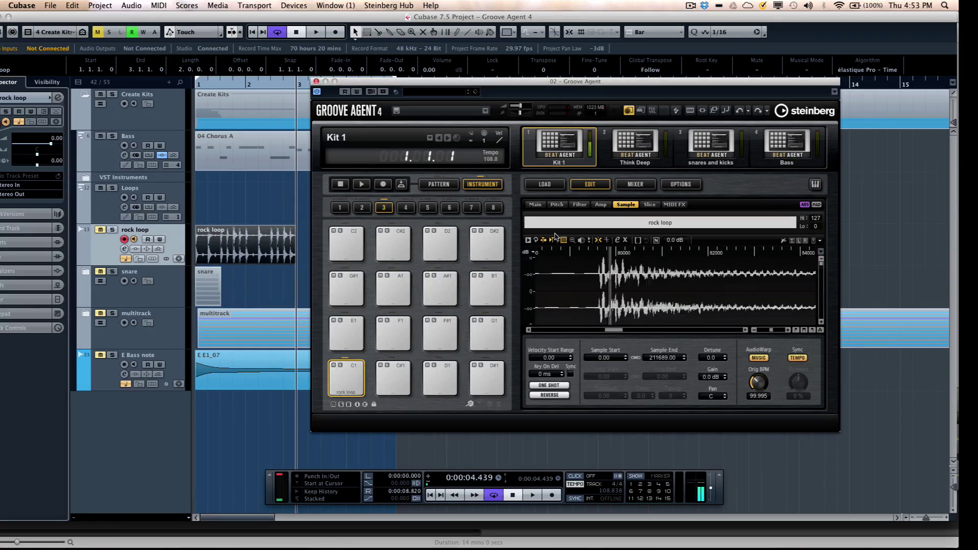
pyautogui.click(649, 205)
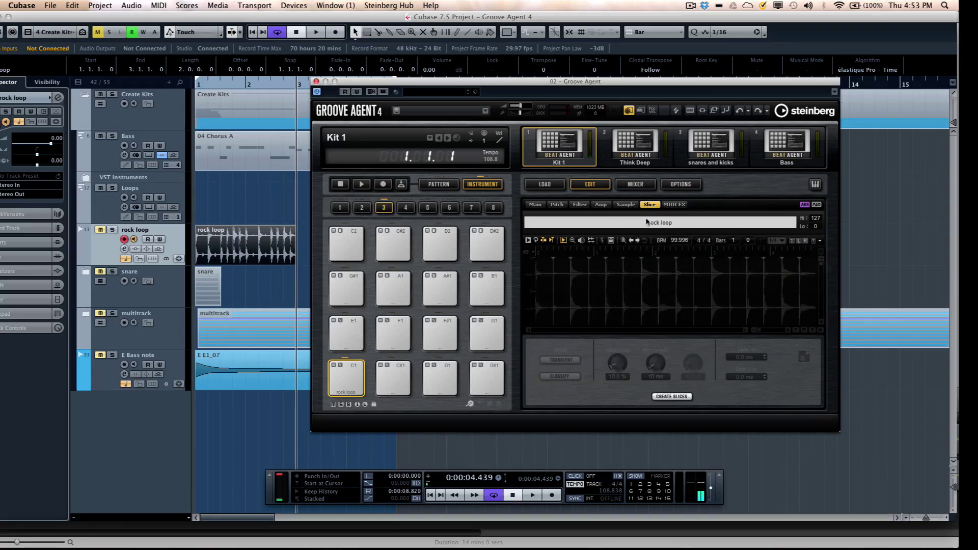
pyautogui.click(671, 396)
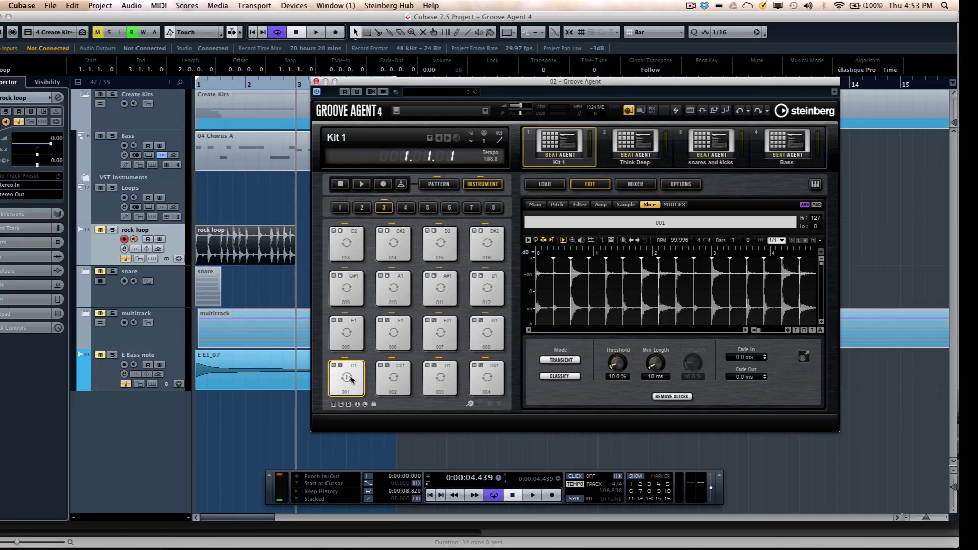
# - Audition each of the 16 slices on pads 001 through 016
pyautogui.click(351, 379)
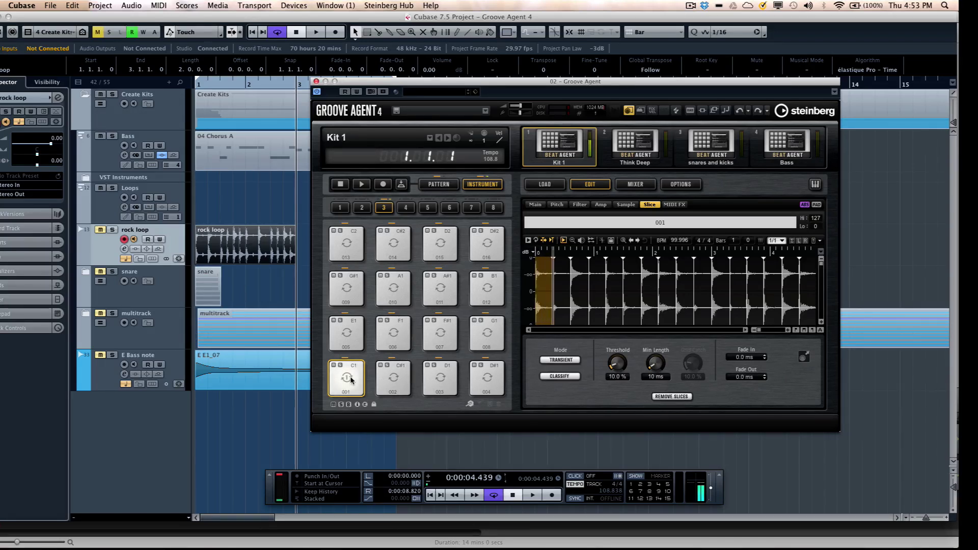
pyautogui.click(394, 378)
pyautogui.click(439, 380)
pyautogui.click(489, 379)
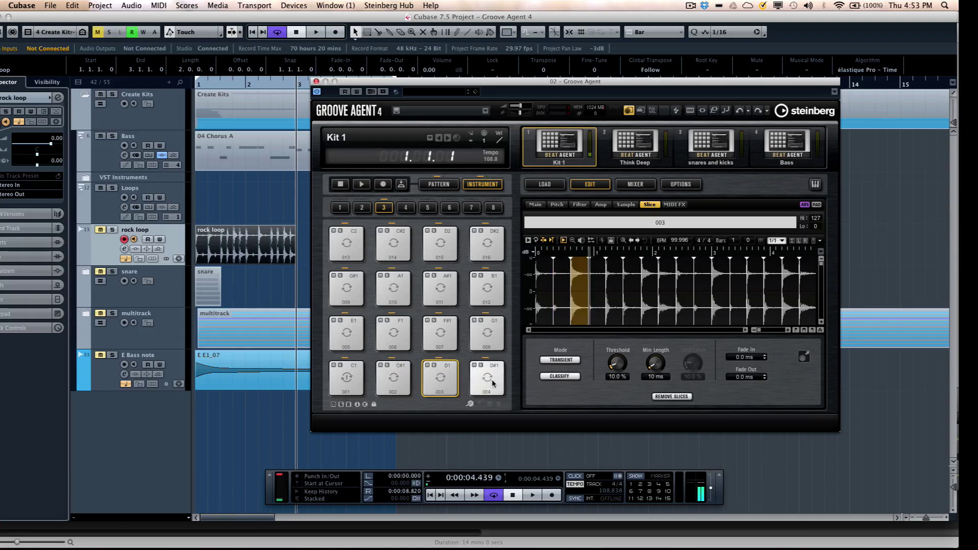
pyautogui.click(347, 335)
pyautogui.click(396, 340)
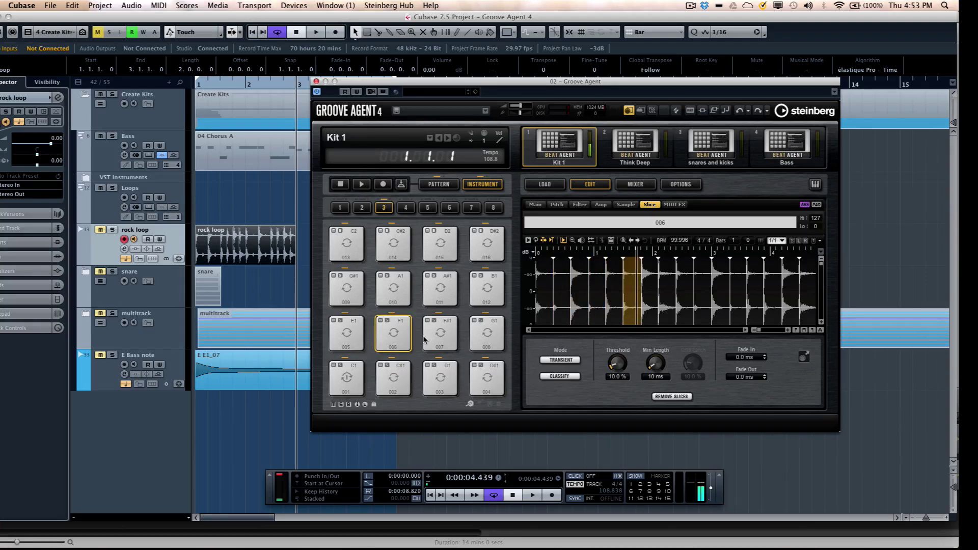
pyautogui.click(438, 332)
pyautogui.click(485, 332)
pyautogui.click(359, 290)
pyautogui.click(393, 288)
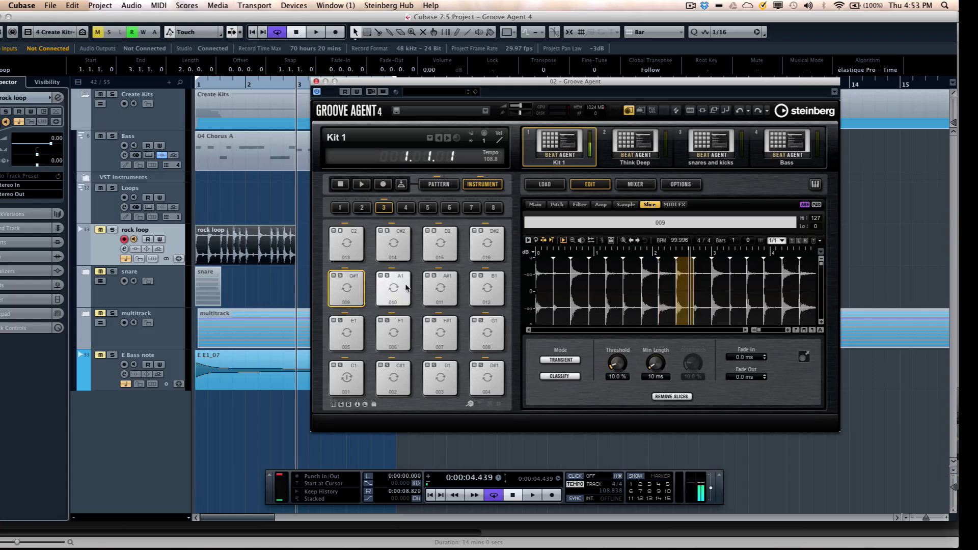
pyautogui.click(438, 288)
pyautogui.click(486, 288)
pyautogui.click(346, 243)
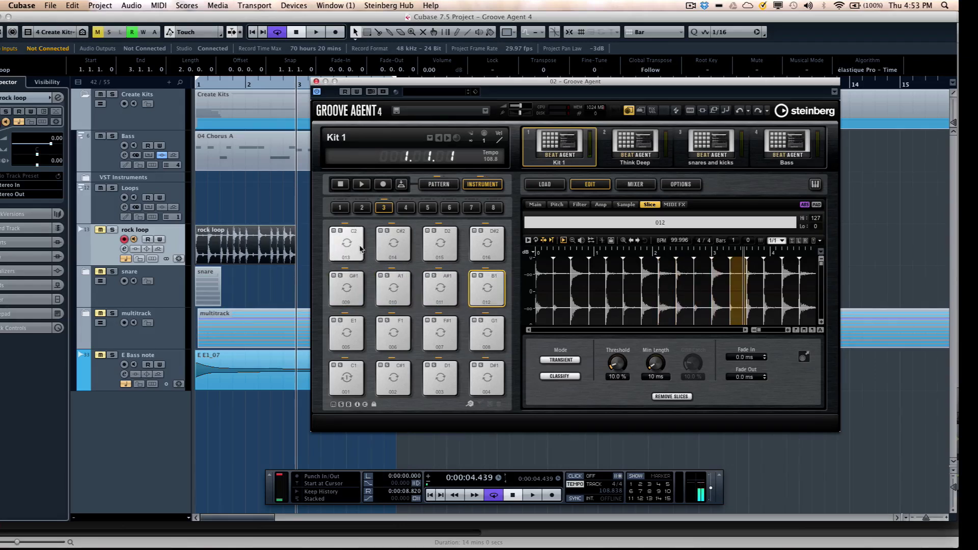
pyautogui.click(393, 243)
pyautogui.click(440, 243)
pyautogui.click(479, 245)
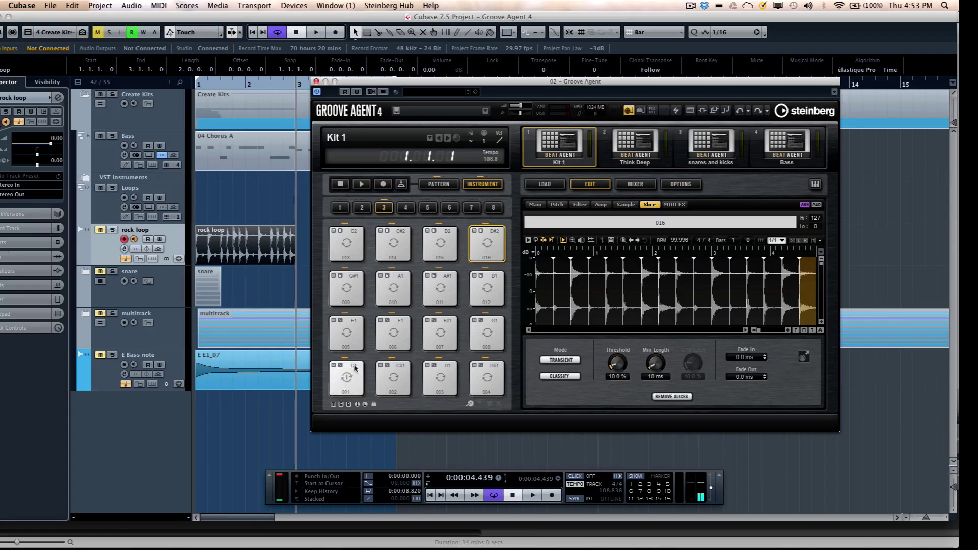
pyautogui.click(430, 187)
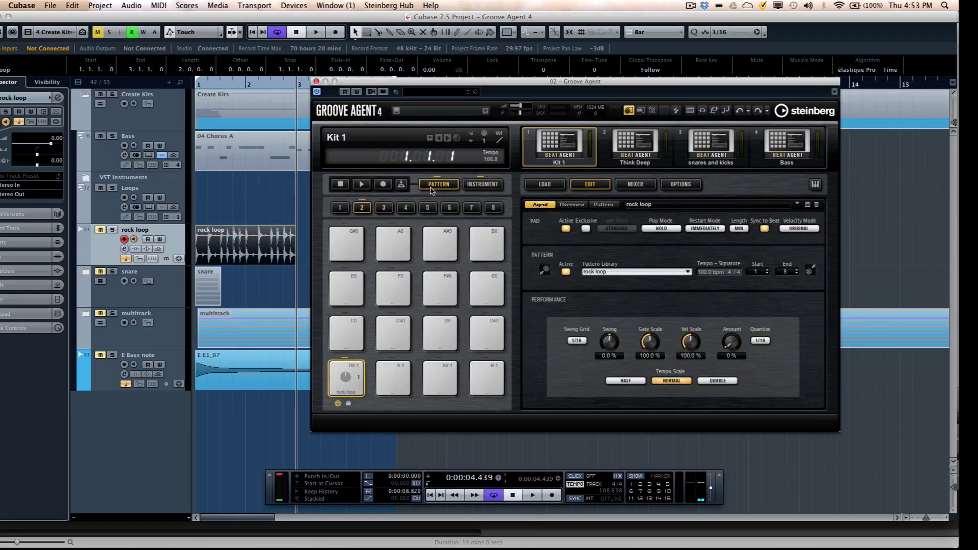
pyautogui.click(345, 380)
pyautogui.moveTo(415, 83); pyautogui.dragTo(485, 82)
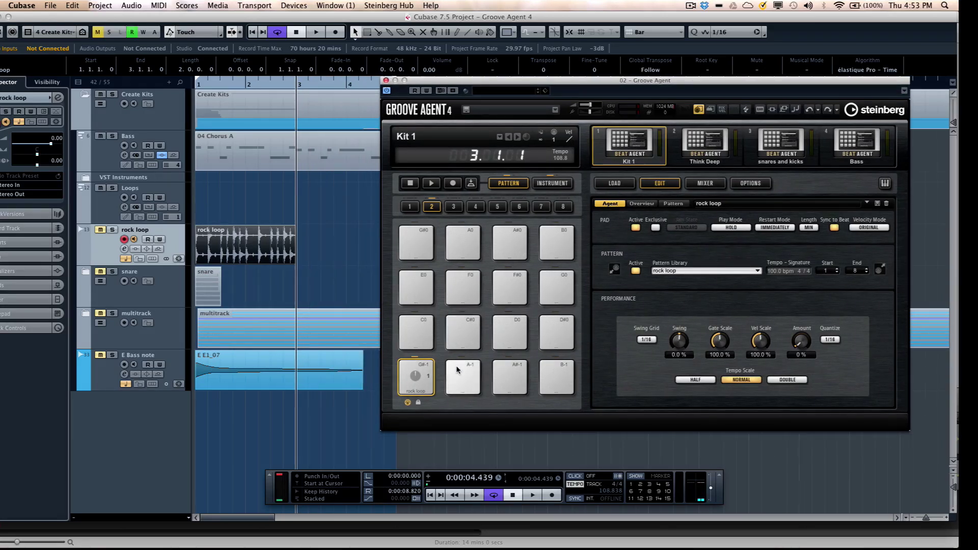
pyautogui.click(552, 183)
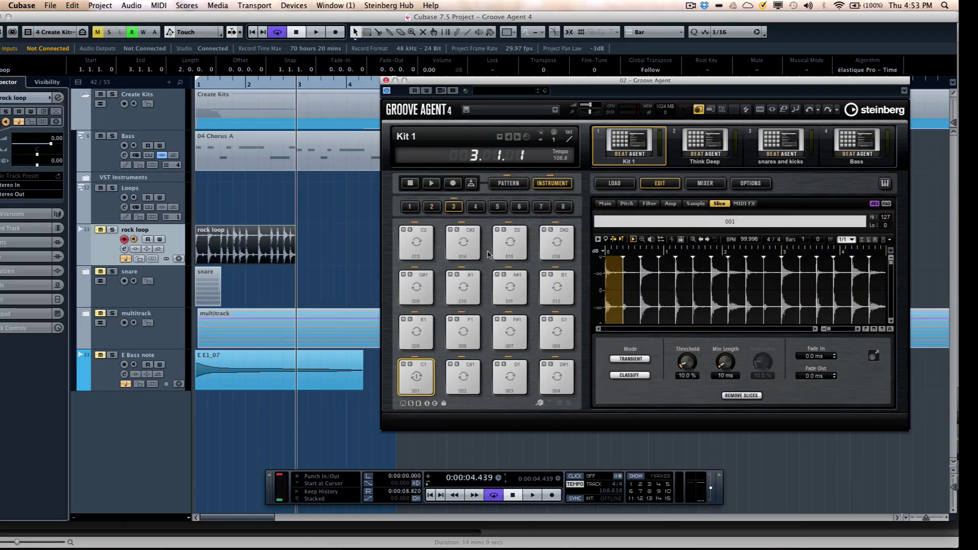
# - Classify the slices, then audition Kick 001, Hihat 002 and Snares 003, 007, 011, 015
pyautogui.click(628, 375)
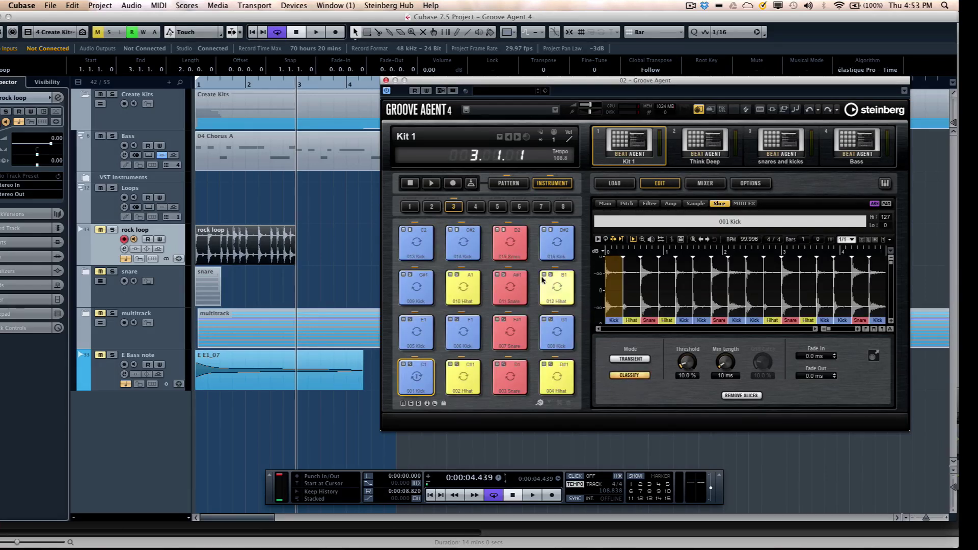
pyautogui.click(430, 380)
pyautogui.click(463, 377)
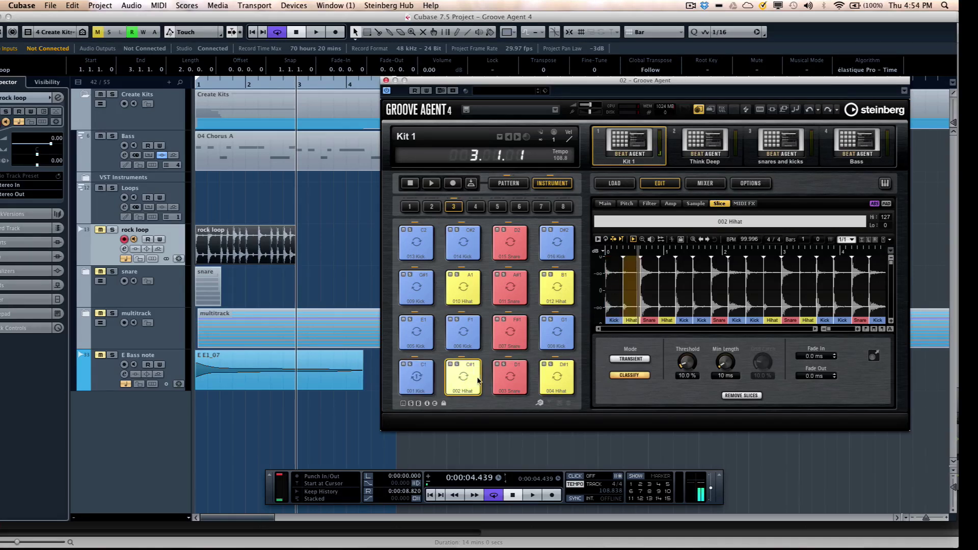
pyautogui.click(512, 378)
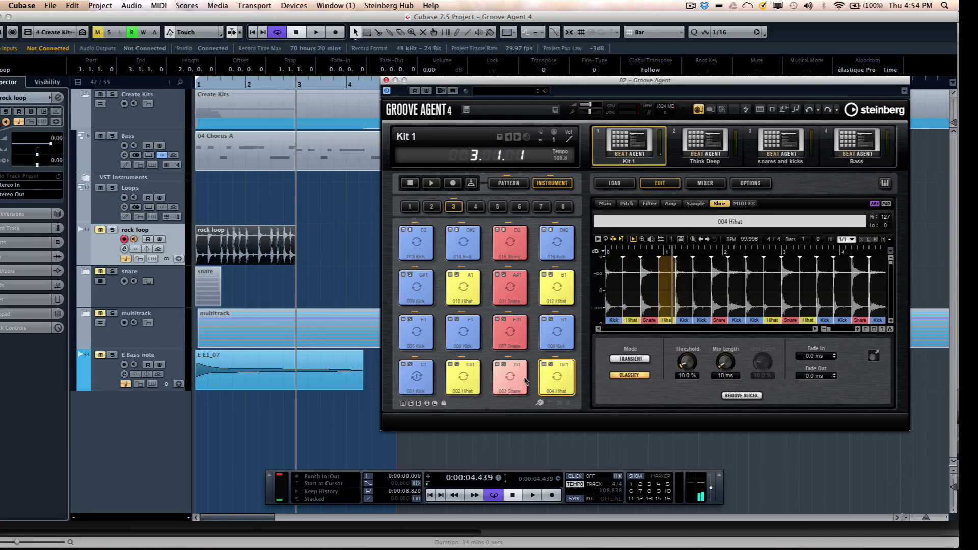
pyautogui.click(519, 340)
pyautogui.click(521, 300)
pyautogui.click(521, 255)
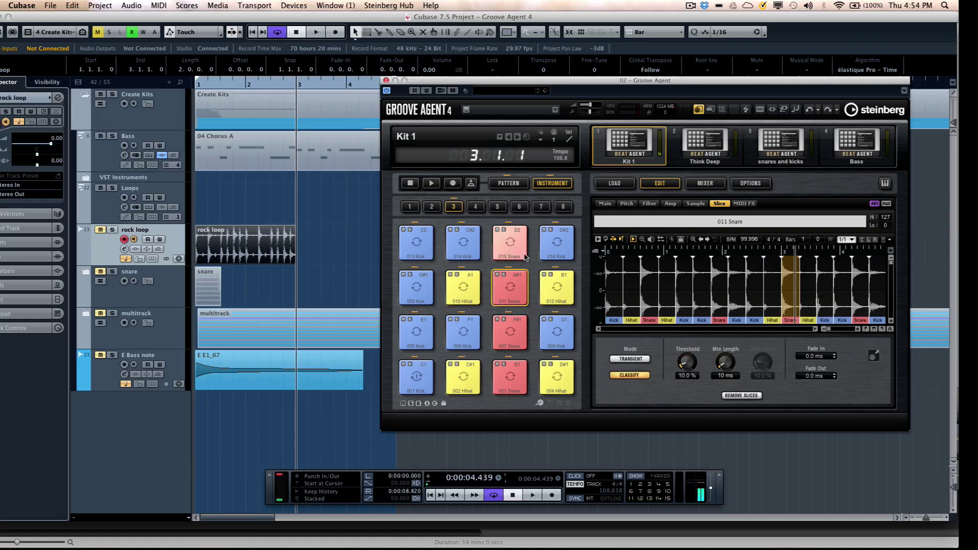
# - Audition Snares 011, 007, 003, then Hihat 002 and Kick 001 again
pyautogui.click(514, 294)
pyautogui.click(512, 336)
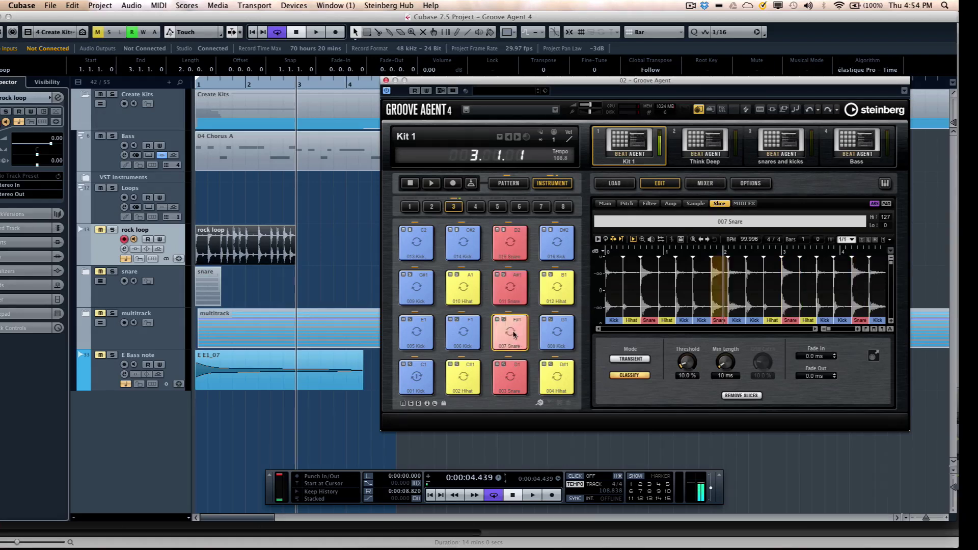
pyautogui.click(519, 378)
pyautogui.click(472, 376)
pyautogui.click(416, 377)
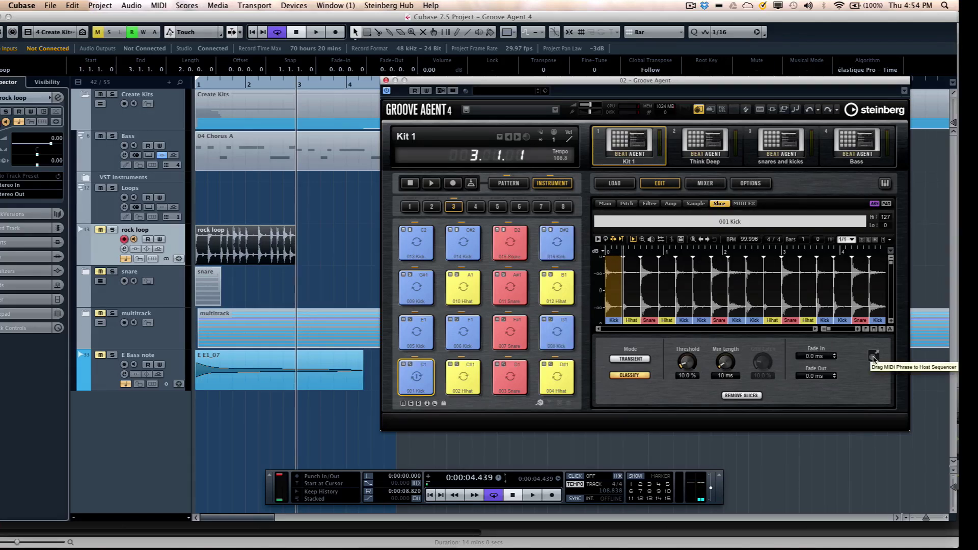
# - Place the slice MIDI phrase on the Loops track at bar 3 and play it back from bar 2
pyautogui.moveTo(873, 358); pyautogui.dragTo(351, 215)
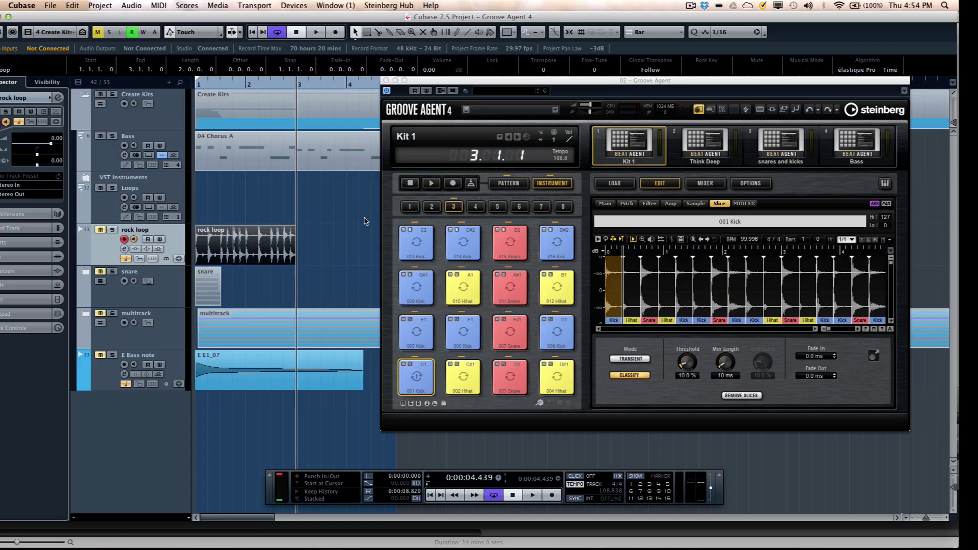
pyautogui.moveTo(364, 221); pyautogui.dragTo(304, 216)
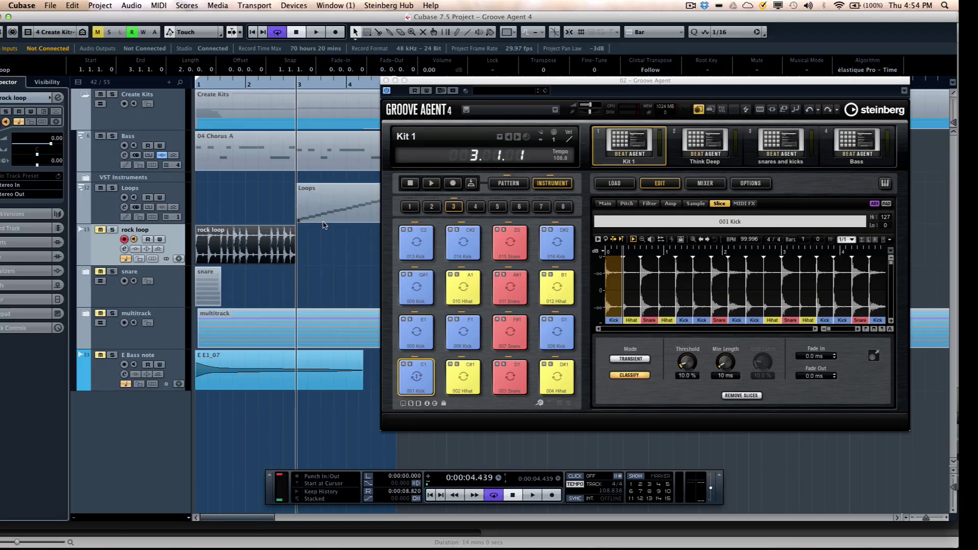
pyautogui.click(335, 207)
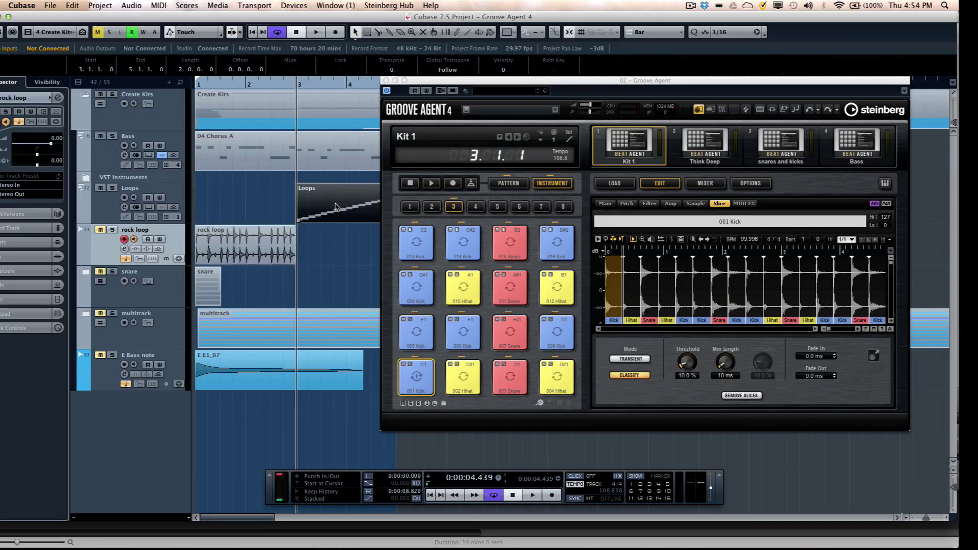
pyautogui.click(295, 83)
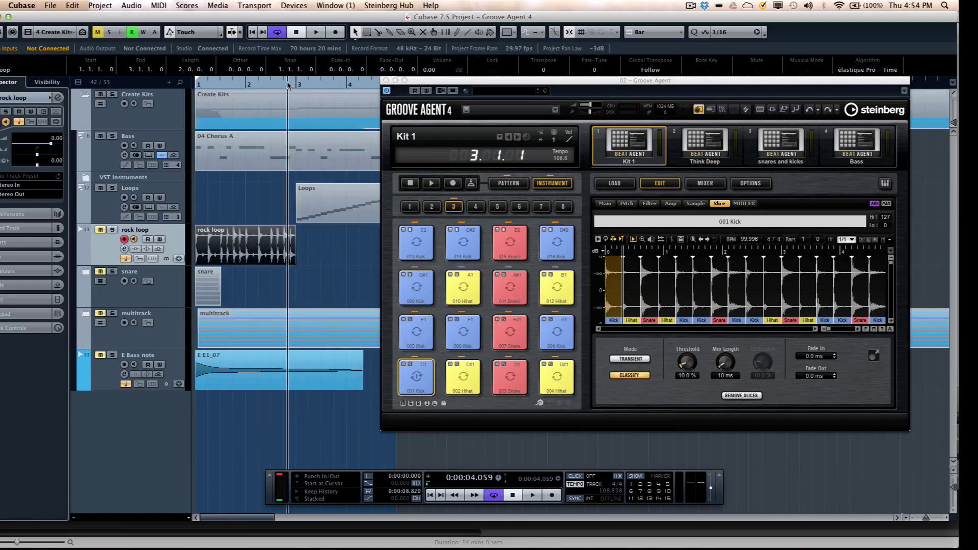
pyautogui.press('space')
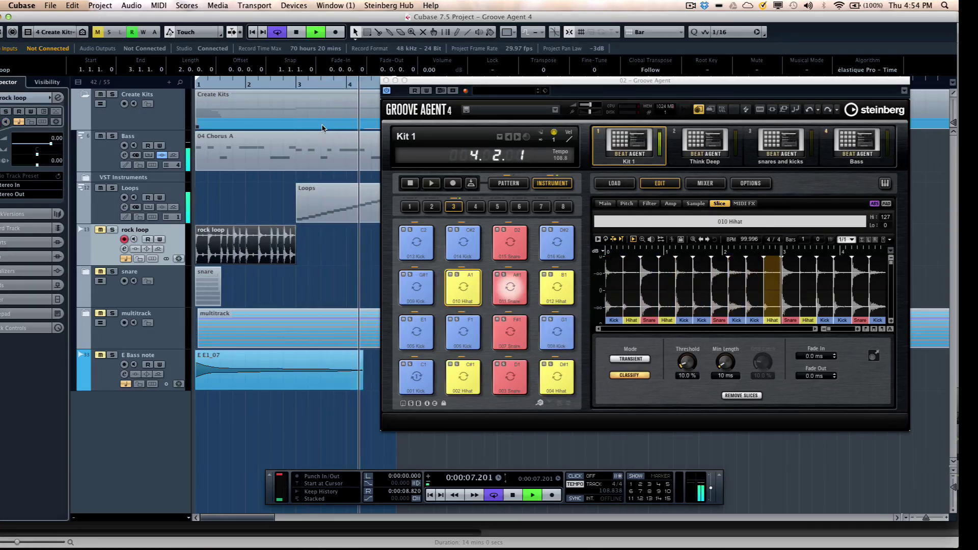
pyautogui.press('space')
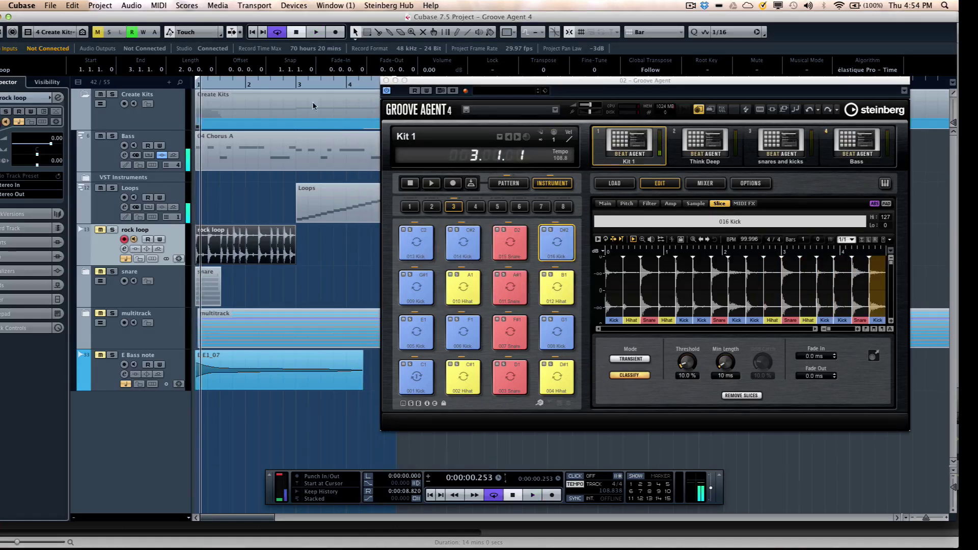
pyautogui.click(247, 85)
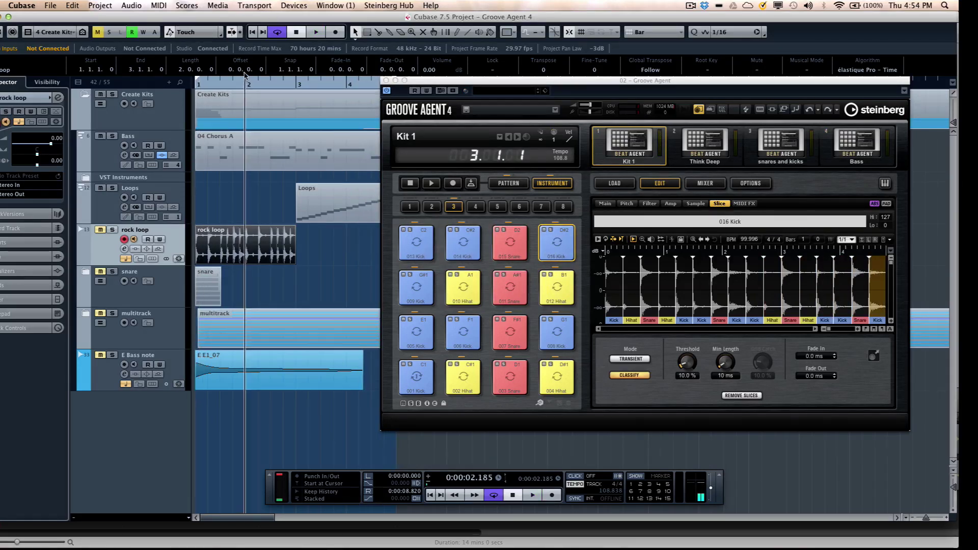
pyautogui.press('g')
pyautogui.press('g')
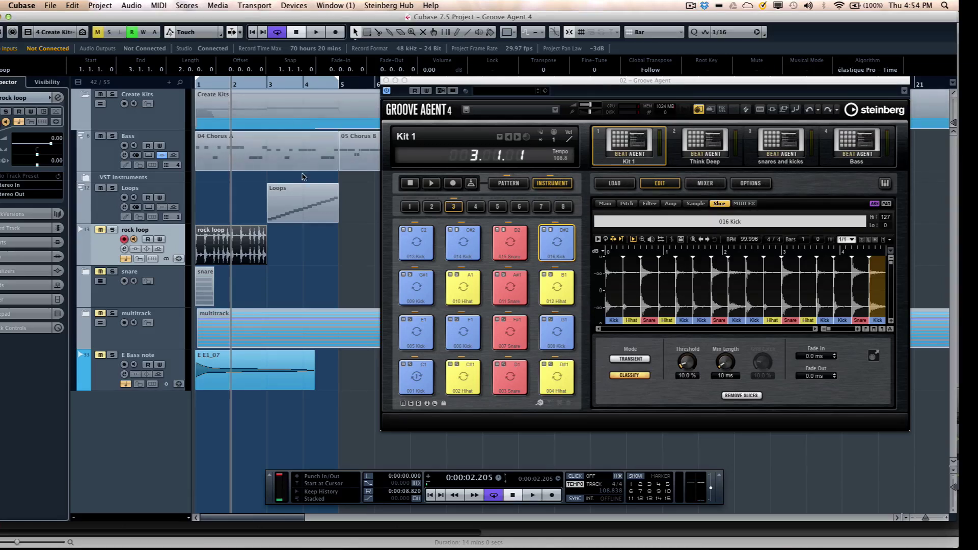
pyautogui.press('space')
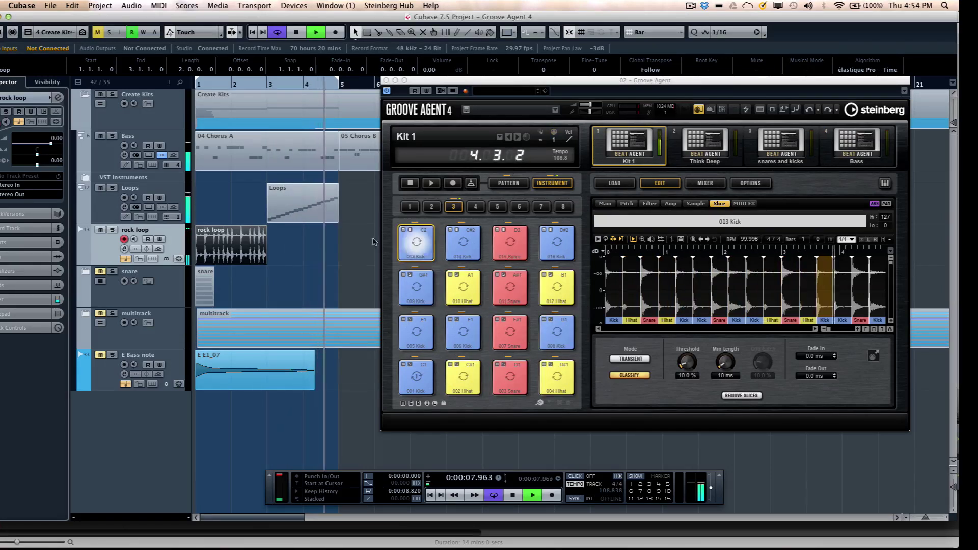
pyautogui.press('space')
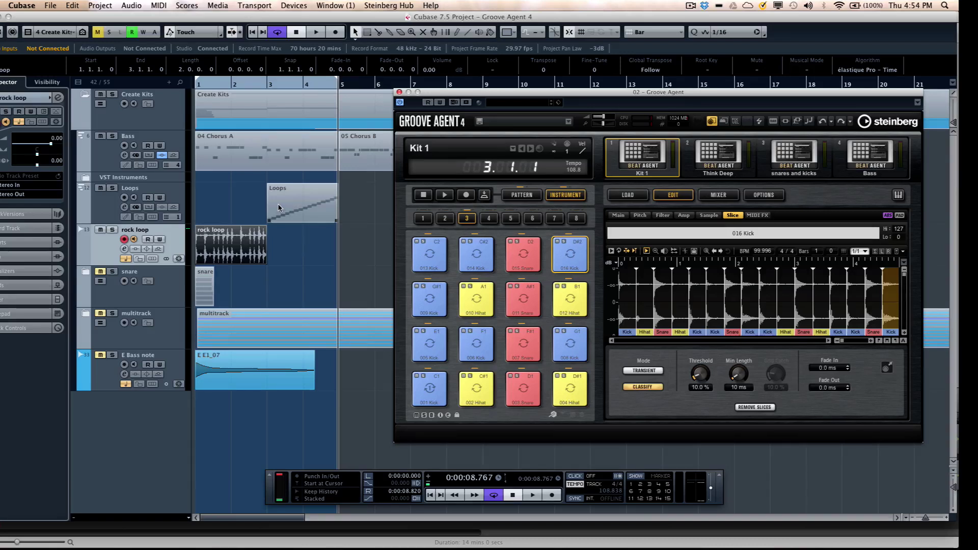
# - Repeat the Loops part twice and open it in the Key Editor
pyautogui.click(278, 207)
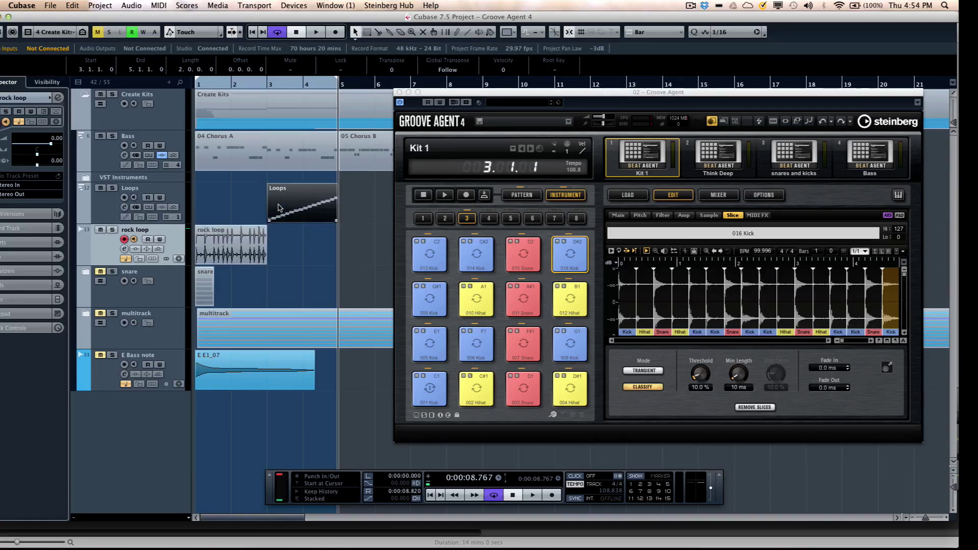
pyautogui.press('super+d')
pyautogui.press('super+d')
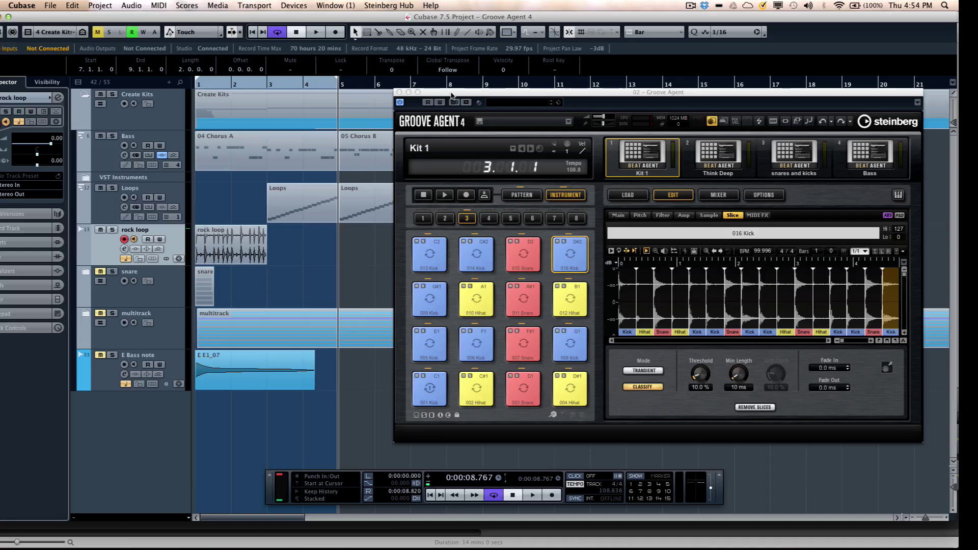
pyautogui.moveTo(452, 93); pyautogui.dragTo(527, 99)
pyautogui.doubleClick(349, 220)
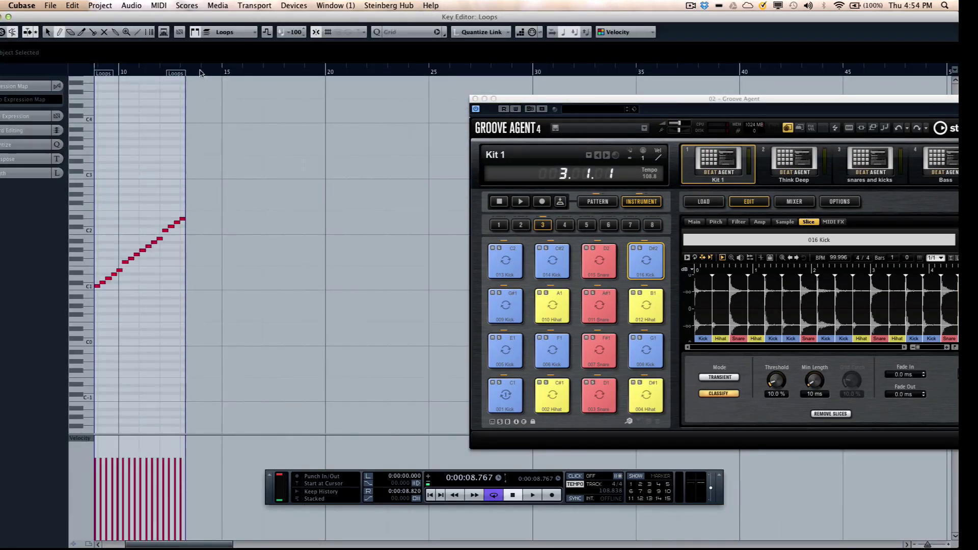
# - Zoom in on the slice notes and step through them with the Object Selection tool to hear each
pyautogui.moveTo(163, 71); pyautogui.dragTo(161, 163)
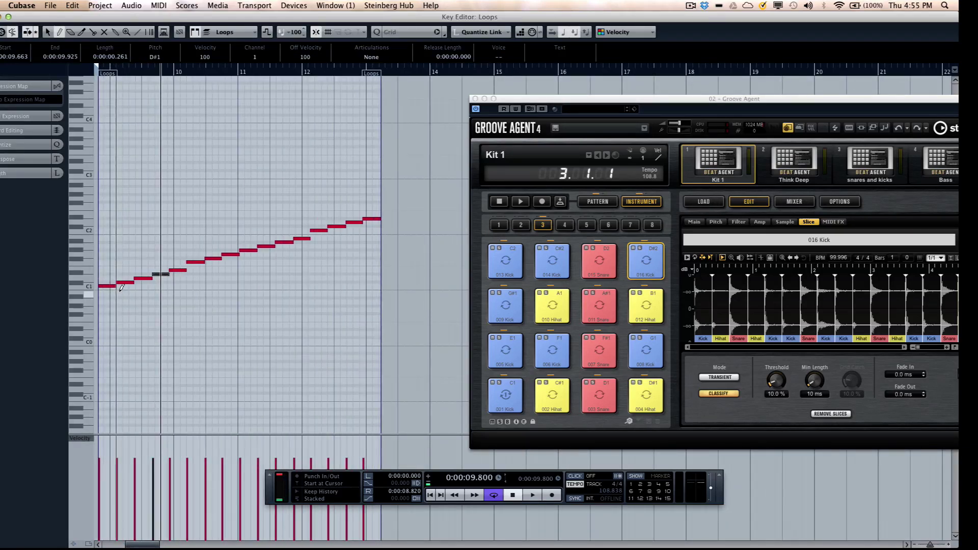
pyautogui.rightClick(106, 274)
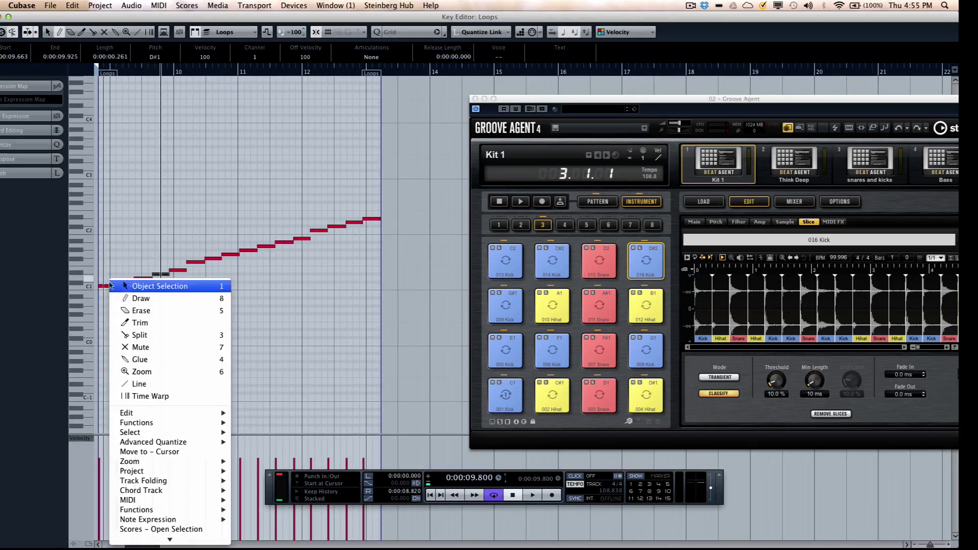
pyautogui.click(113, 284)
pyautogui.click(108, 286)
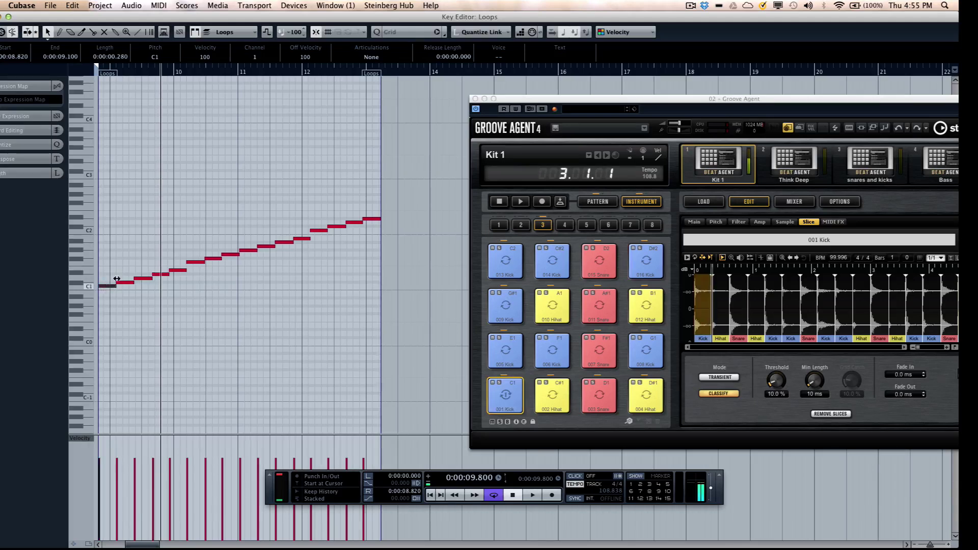
pyautogui.press('Right')
pyautogui.press('Right')
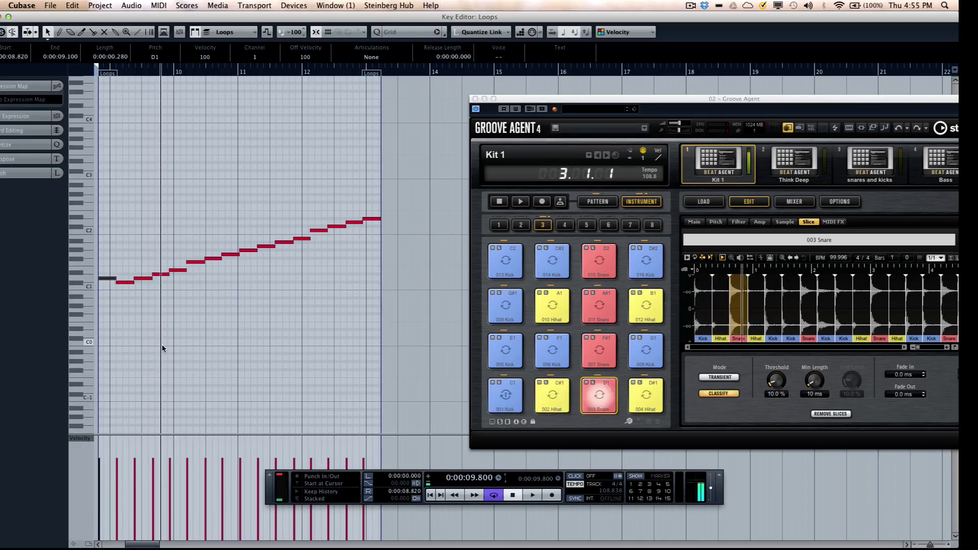
pyautogui.press('Right')
pyautogui.press('Right')
pyautogui.press('Right')
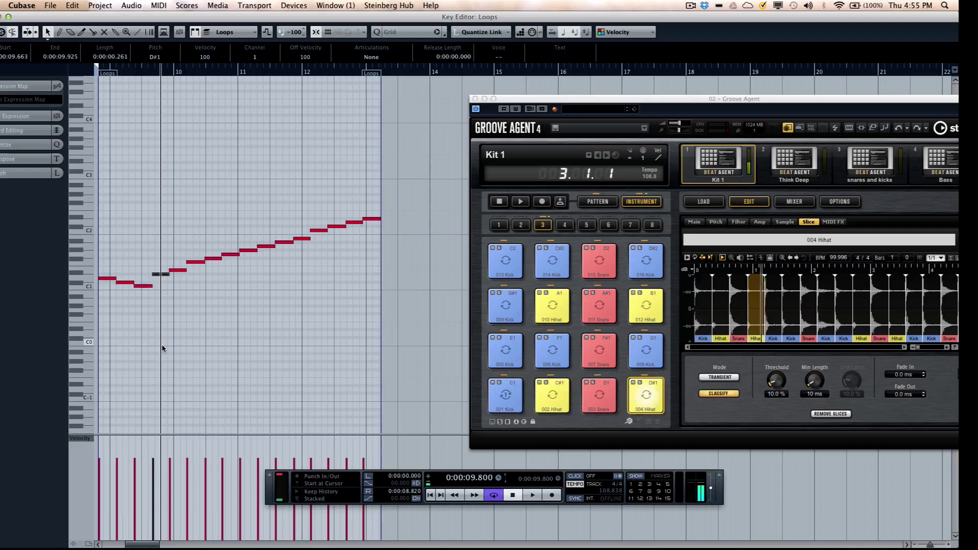
pyautogui.press('Right')
pyautogui.press('Right')
pyautogui.press('Right')
pyautogui.press('Right')
pyautogui.press('Right')
pyautogui.press('Right')
pyautogui.press('Right')
pyautogui.press('Right')
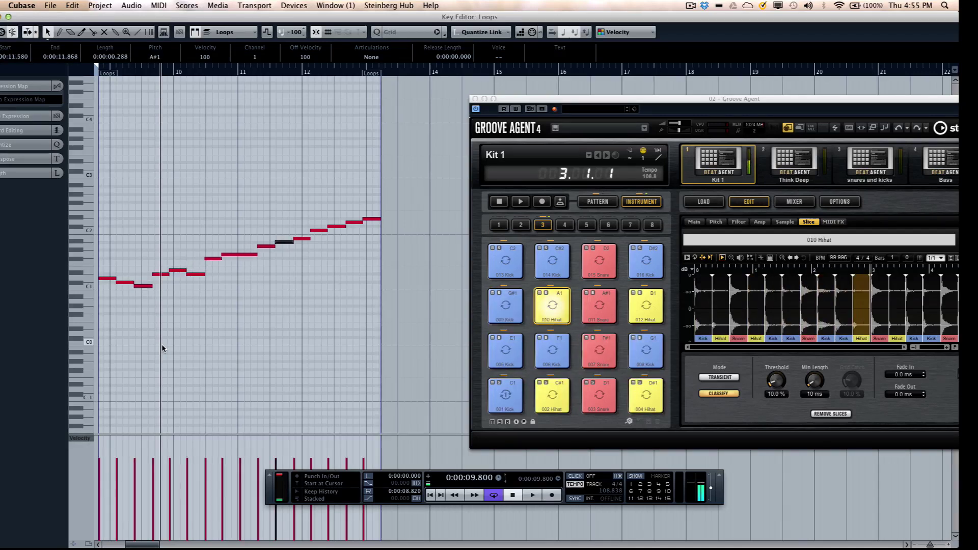
# - Lower the C#2 note to A#1 and the last note from D#2 to C2, then close the Key Editor
pyautogui.press('Down')
pyautogui.press('Down')
pyautogui.press('Down')
pyautogui.press('Right')
pyautogui.press('Right')
pyautogui.press('Down')
pyautogui.press('Down')
pyautogui.press('Down')
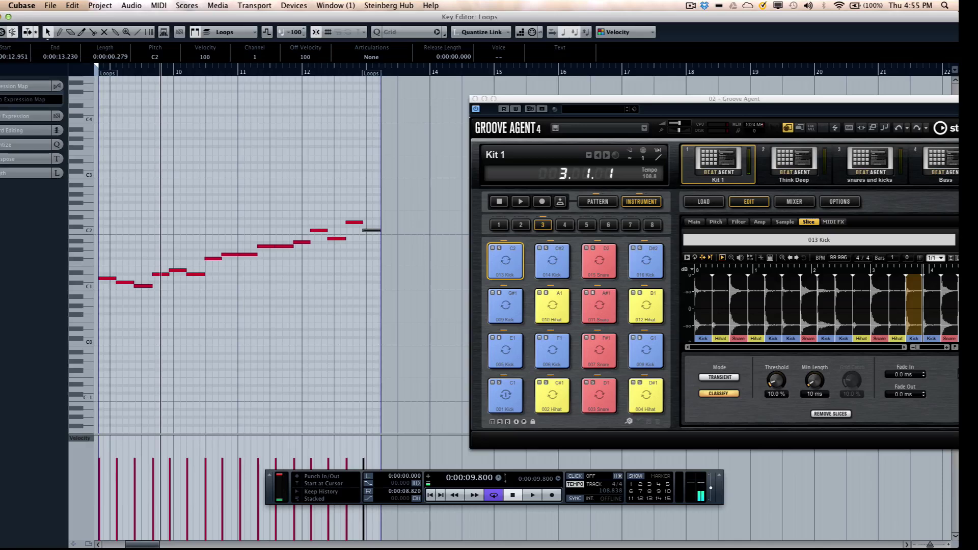
pyautogui.press('super+w')
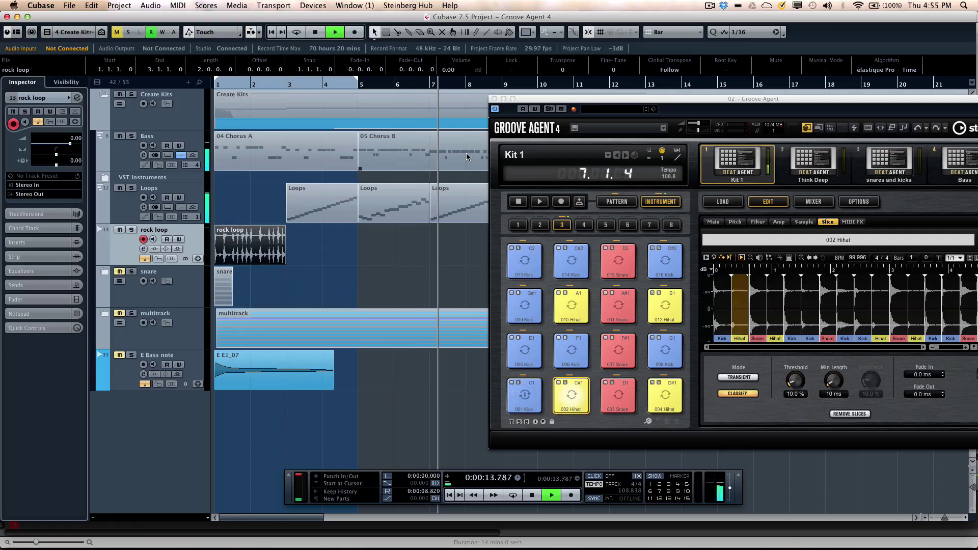
# - Stop playback, drop the Loops part onto pattern pad A-1, test it, then select the rock loop pad
pyautogui.press('space')
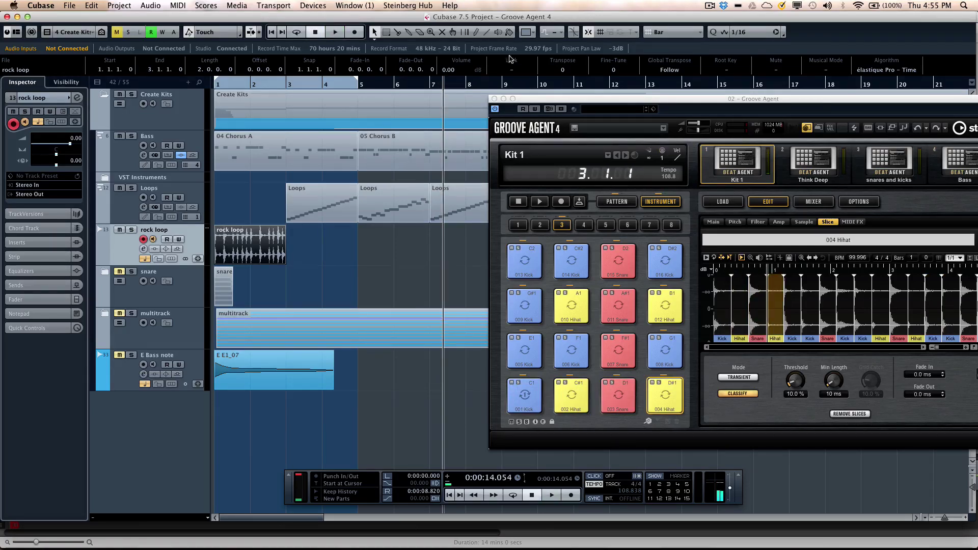
pyautogui.moveTo(536, 99); pyautogui.dragTo(467, 55)
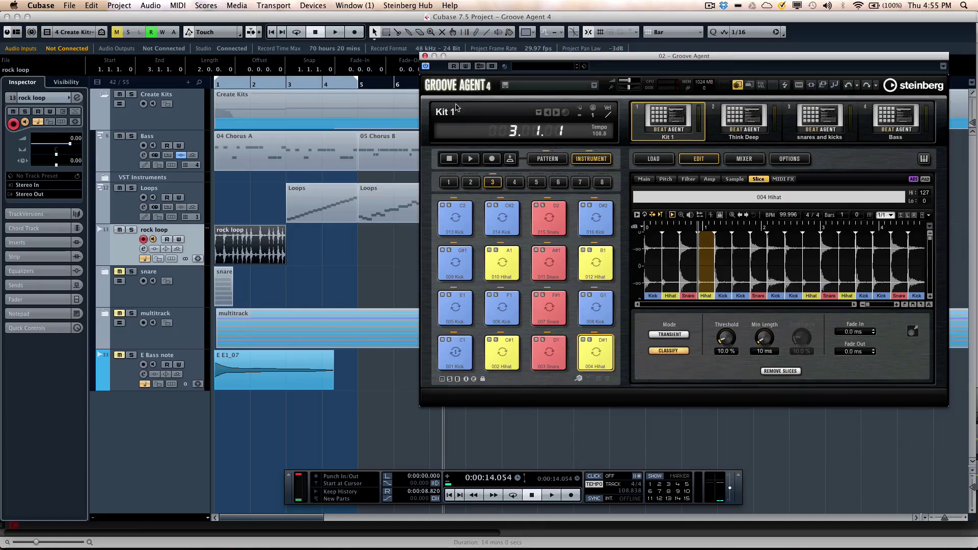
pyautogui.click(547, 158)
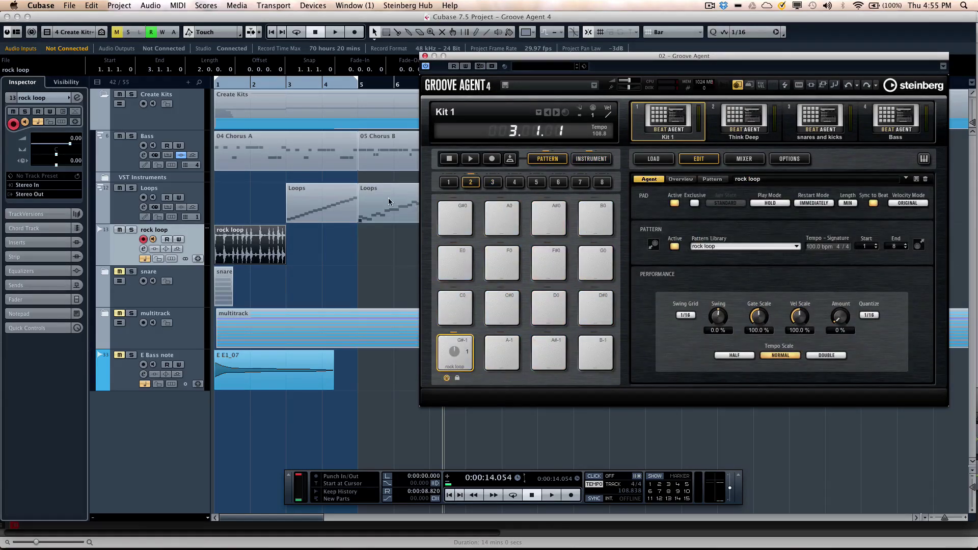
pyautogui.moveTo(381, 201); pyautogui.dragTo(501, 351)
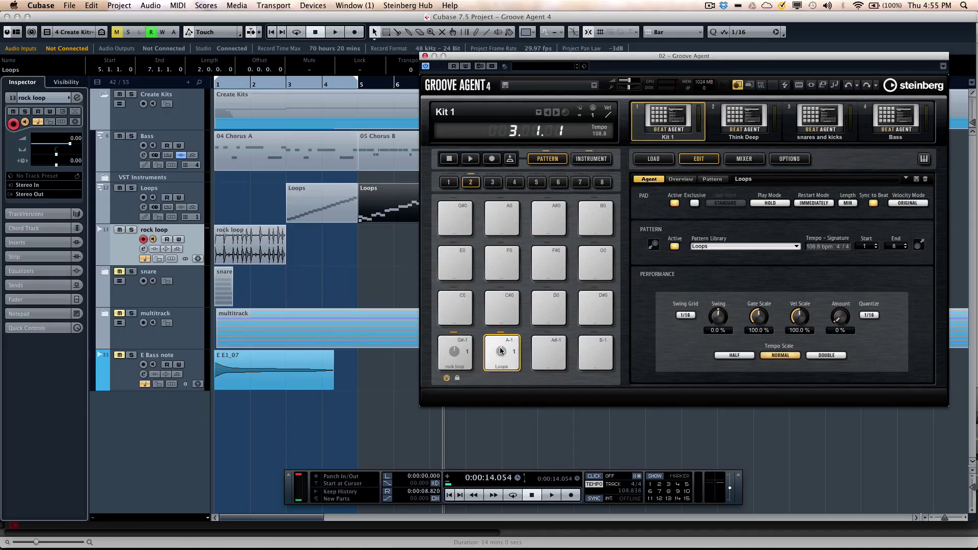
pyautogui.click(501, 349)
pyautogui.click(454, 351)
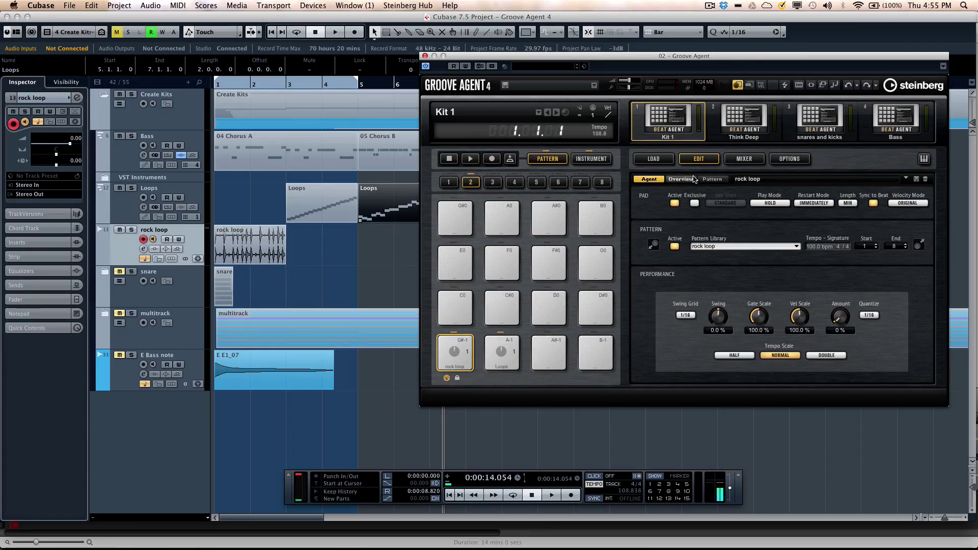
# - Show the rock loop pattern's notes and bring up note options for the 003 Snare row
pyautogui.click(713, 179)
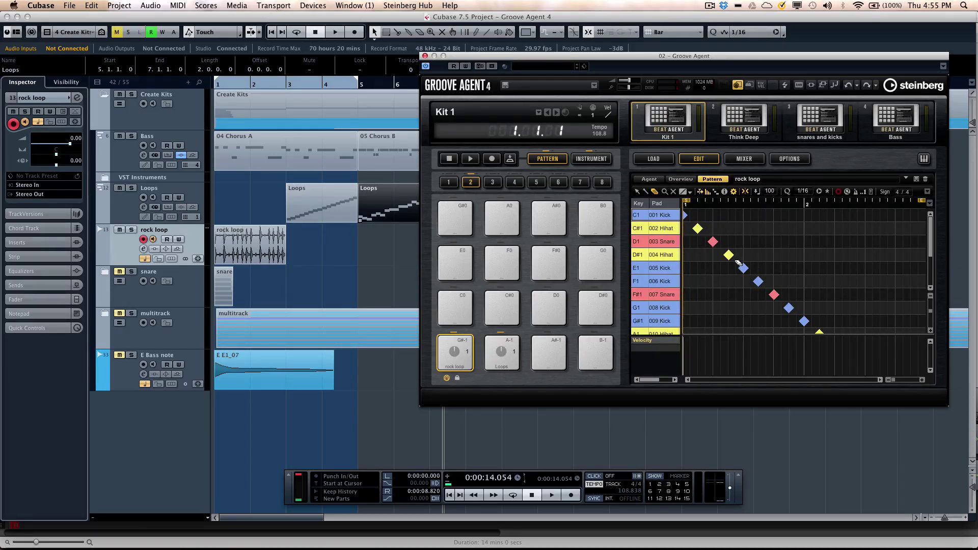
pyautogui.rightClick(655, 243)
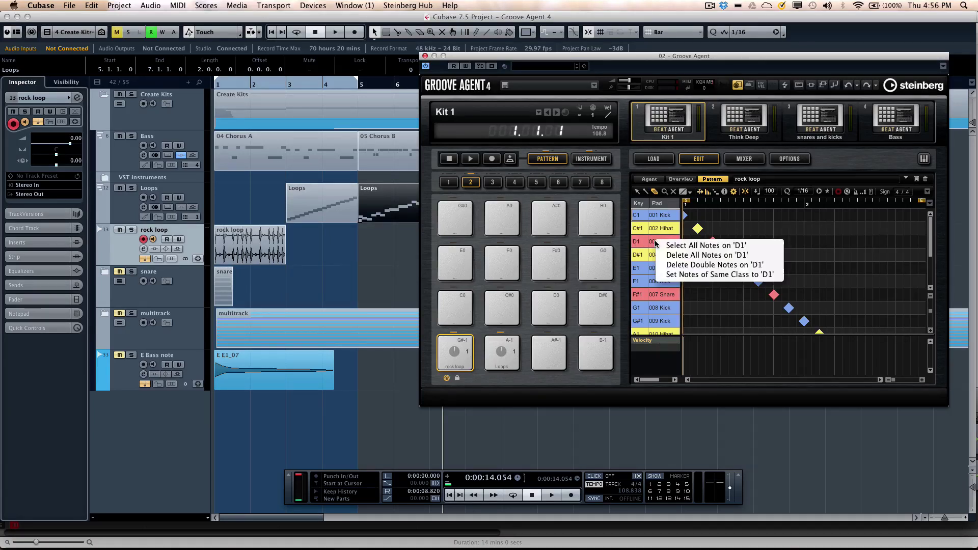
# - Set all snare-class notes to D1 and play the rock loop pattern to check it
pyautogui.click(711, 276)
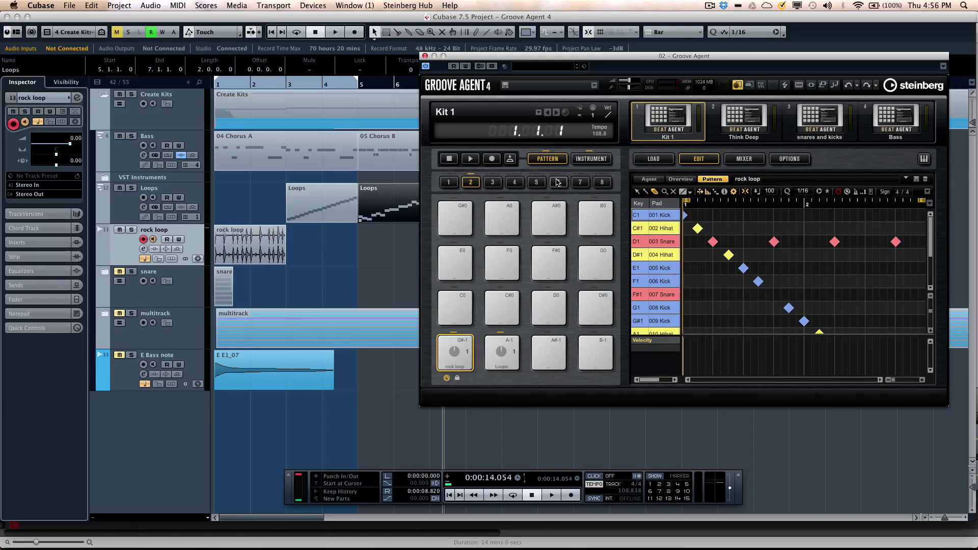
pyautogui.click(456, 347)
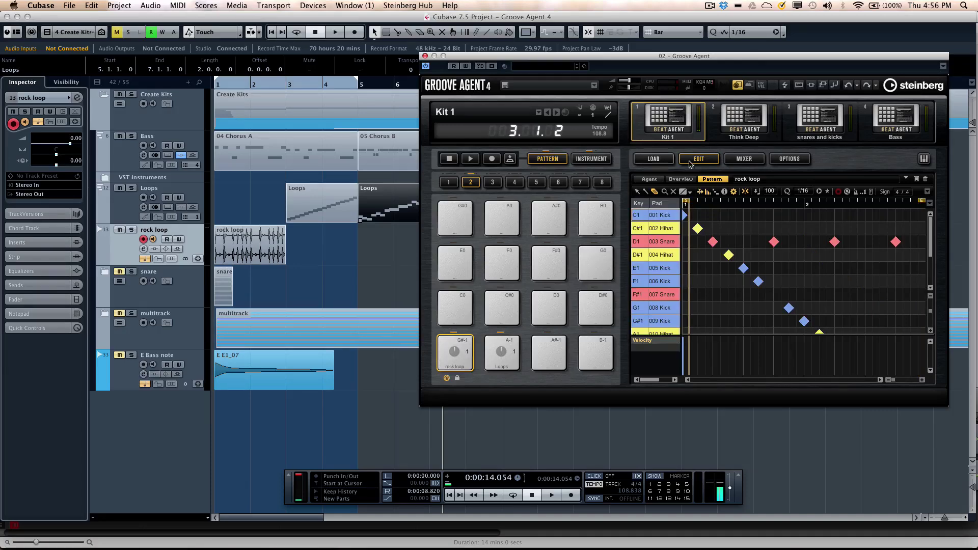
# - Copy the Clap 2 pad from the Think Deep kit and paste it onto Kit 1's D1 snare pad
pyautogui.click(591, 158)
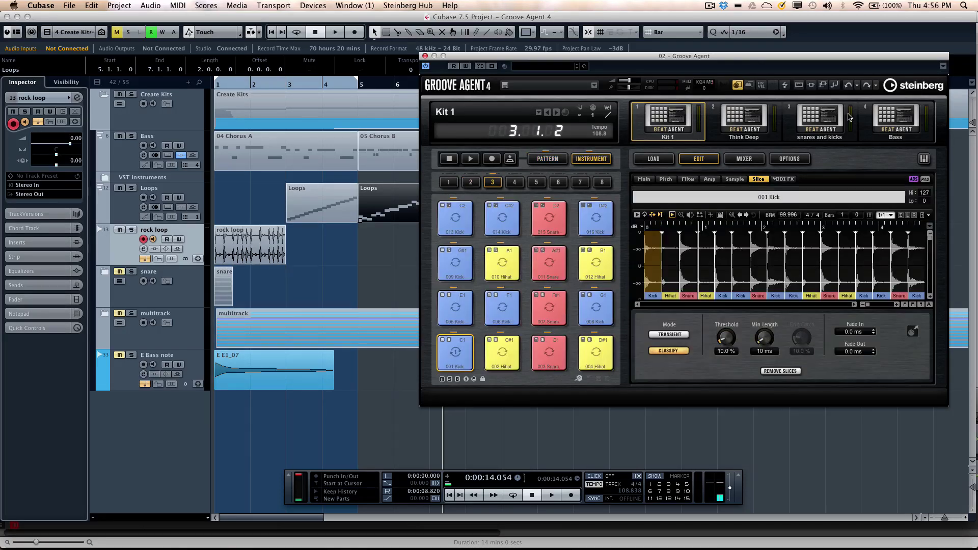
pyautogui.click(555, 353)
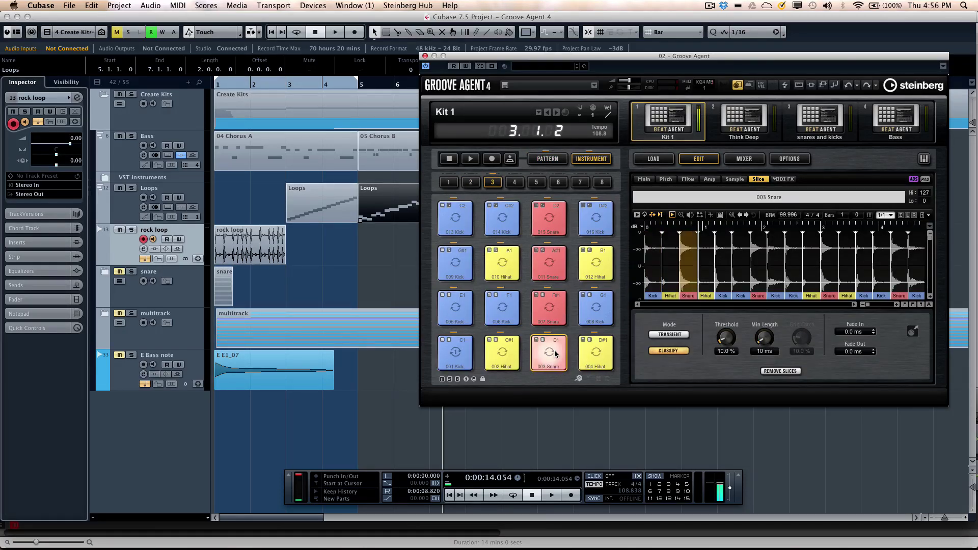
pyautogui.click(754, 123)
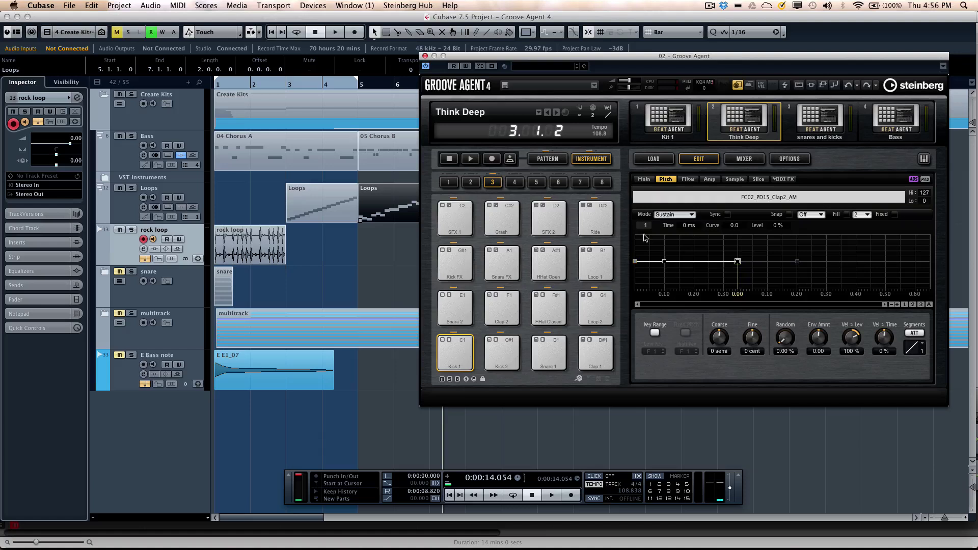
pyautogui.click(504, 308)
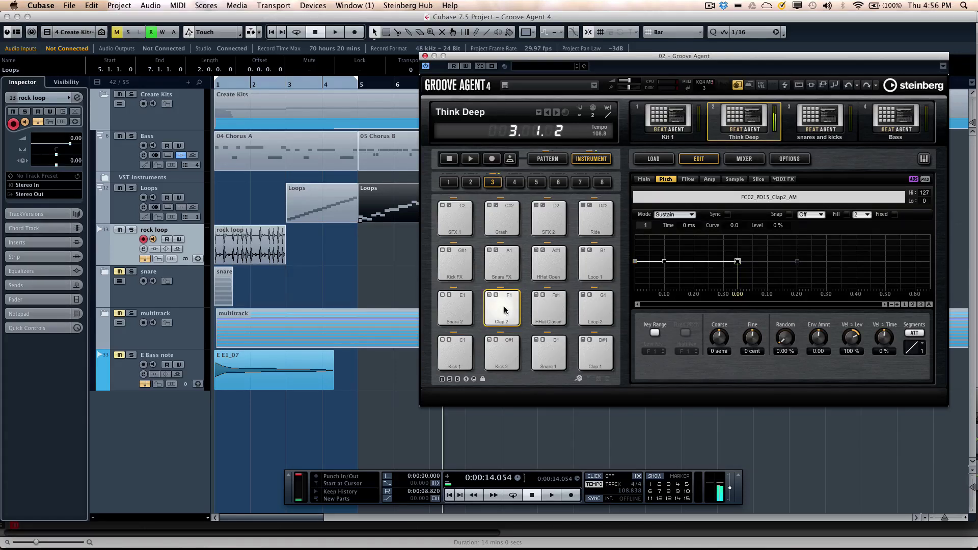
pyautogui.rightClick(505, 309)
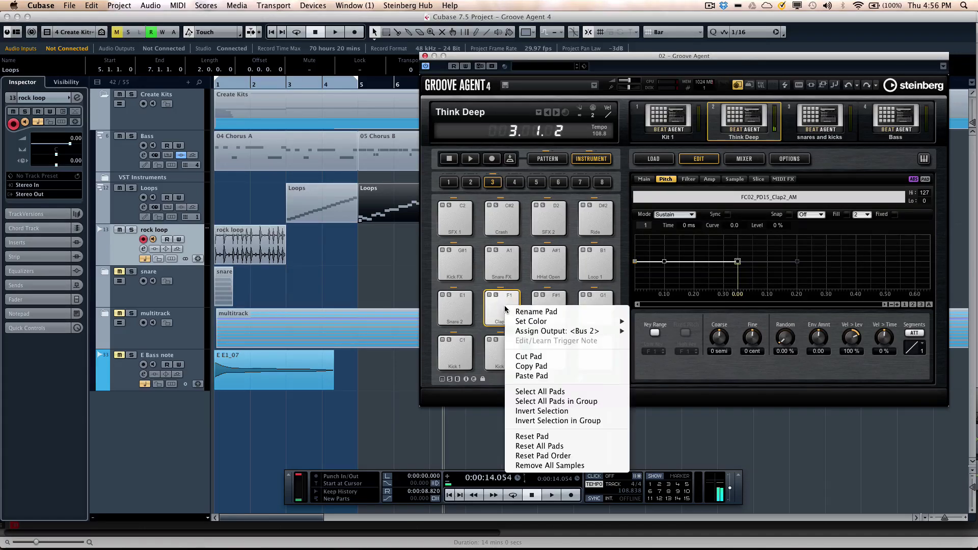
pyautogui.click(543, 367)
pyautogui.click(664, 114)
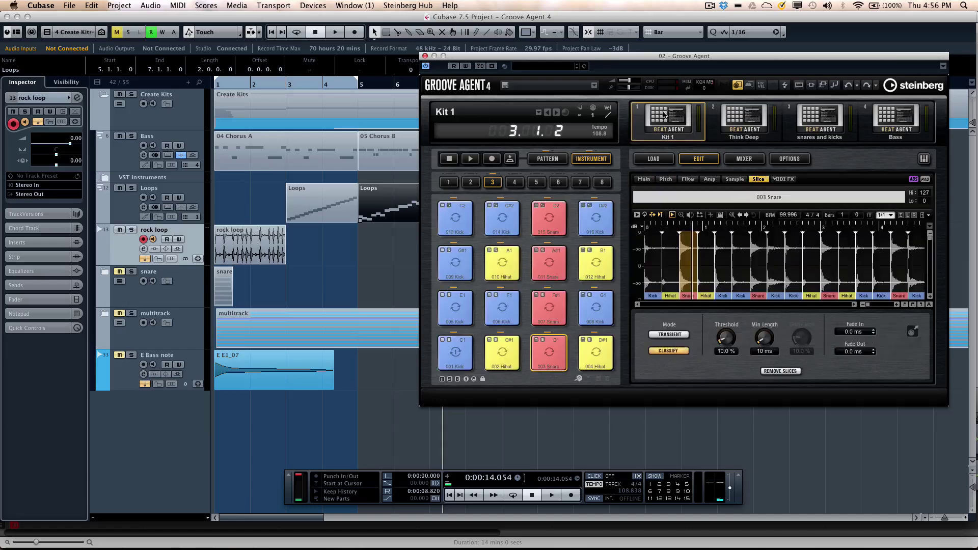
pyautogui.rightClick(554, 358)
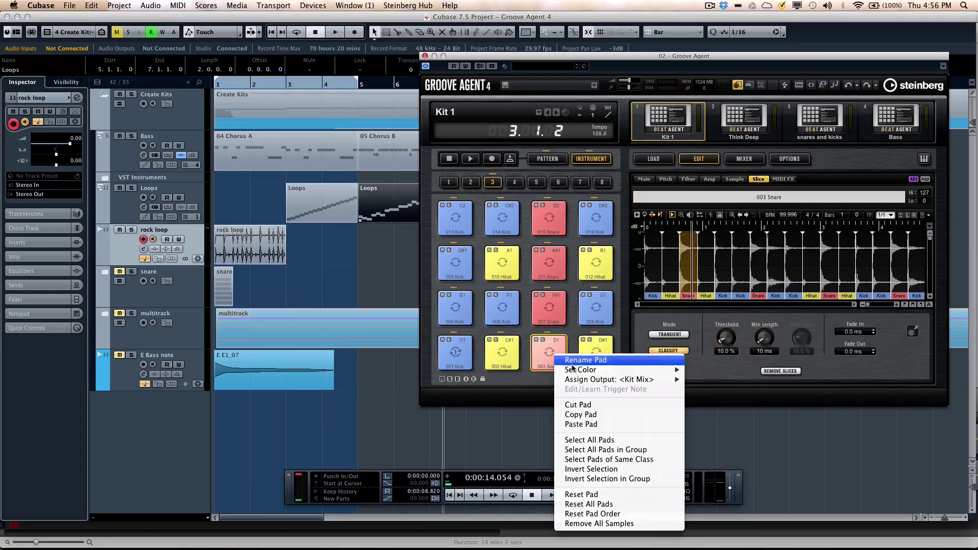
pyautogui.click(581, 424)
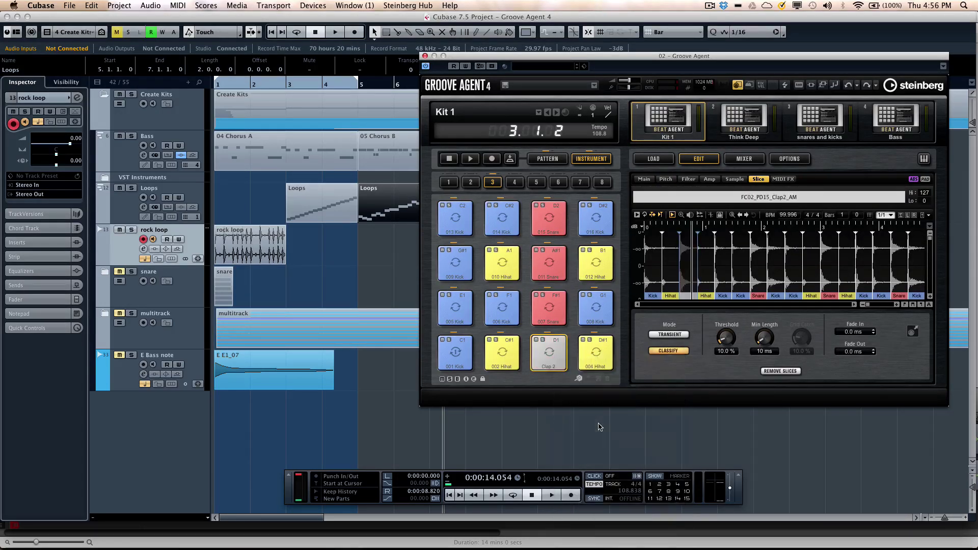
pyautogui.click(547, 158)
pyautogui.click(454, 352)
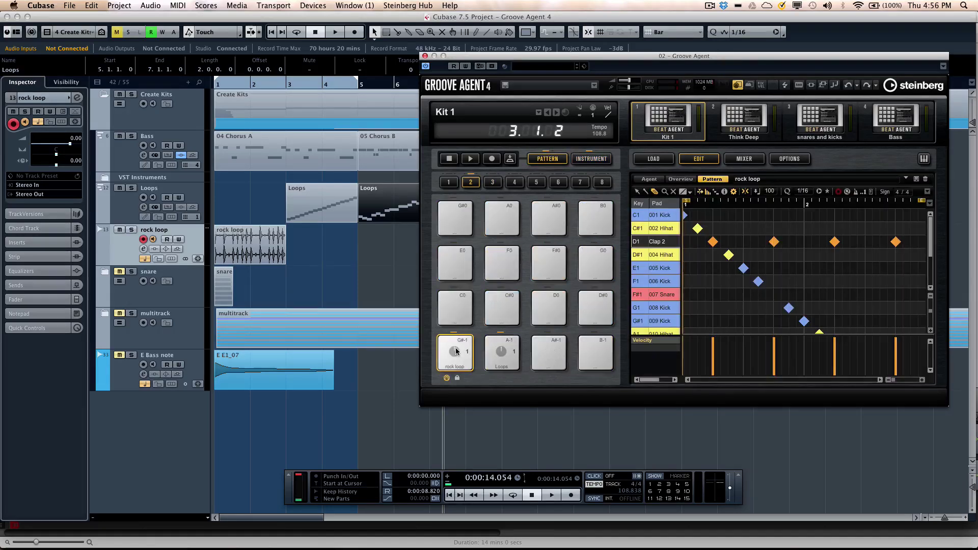
pyautogui.moveTo(457, 352); pyautogui.dragTo(452, 359)
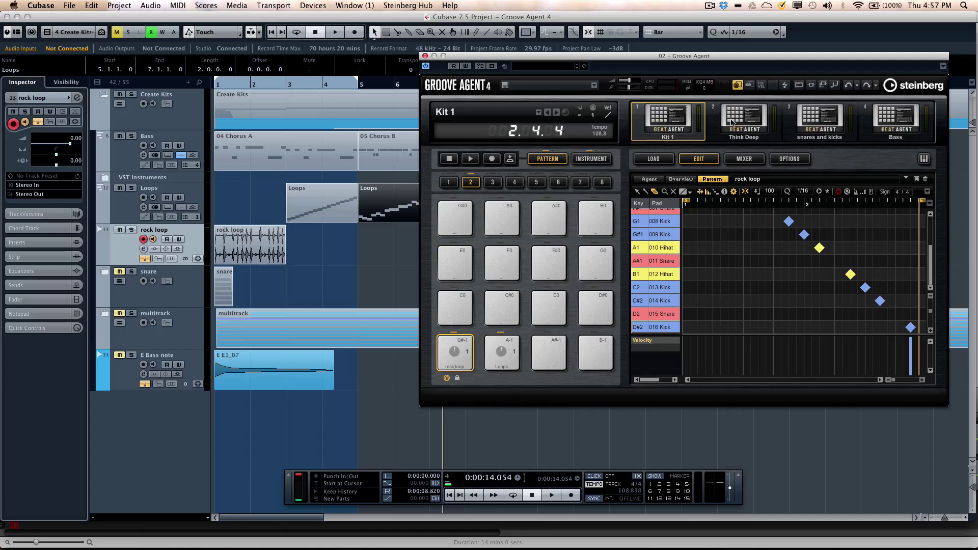
# - Select the Bass kit and audition the E E1_07 bass note event with the Play tool
pyautogui.click(897, 124)
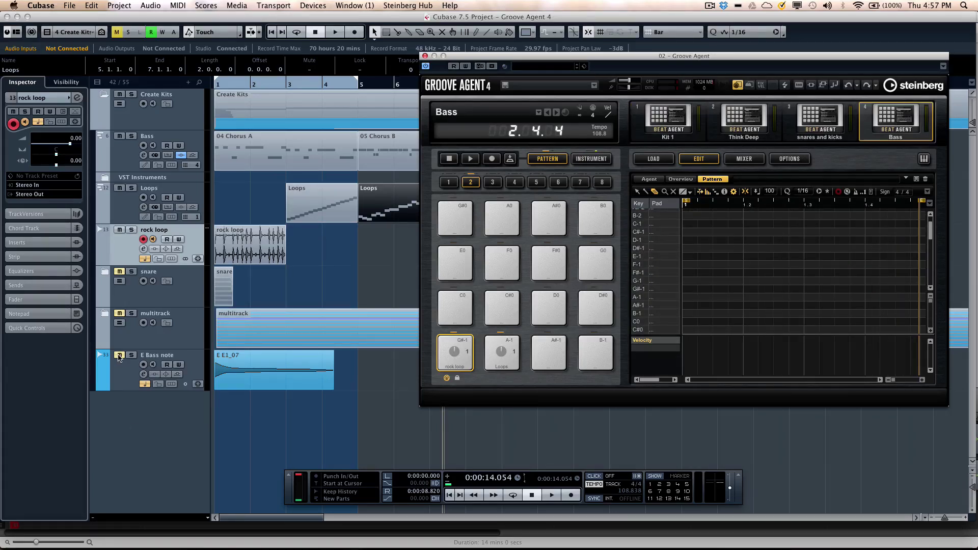
pyautogui.click(119, 357)
pyautogui.rightClick(222, 368)
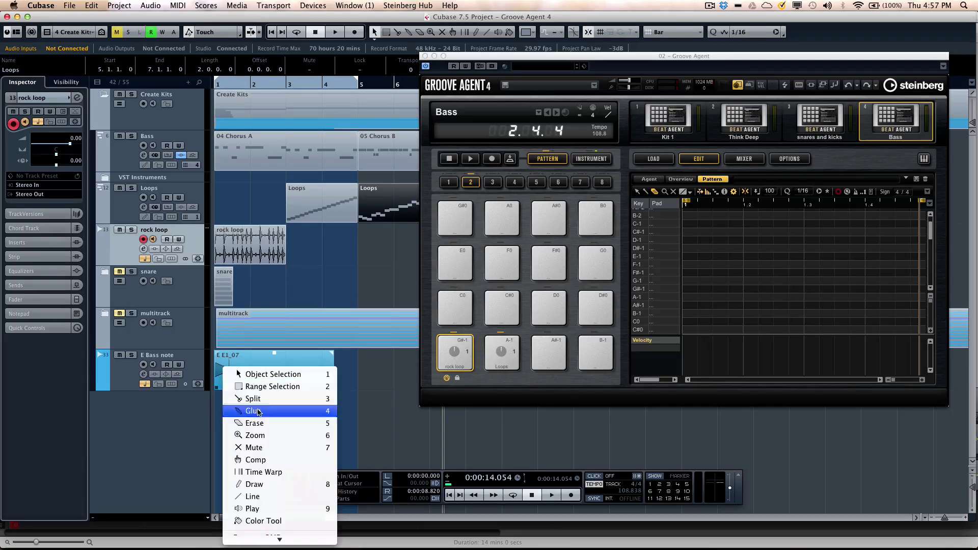
pyautogui.click(254, 508)
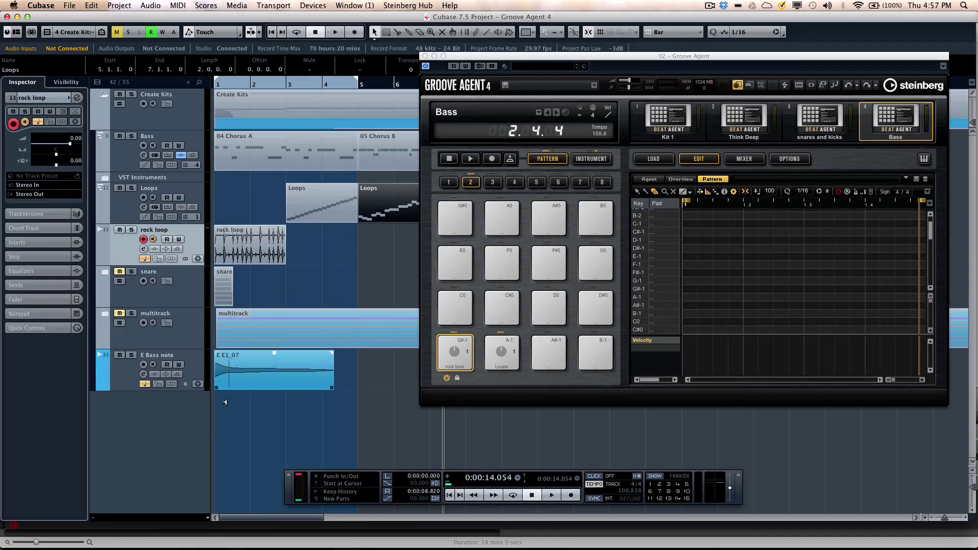
pyautogui.click(214, 369)
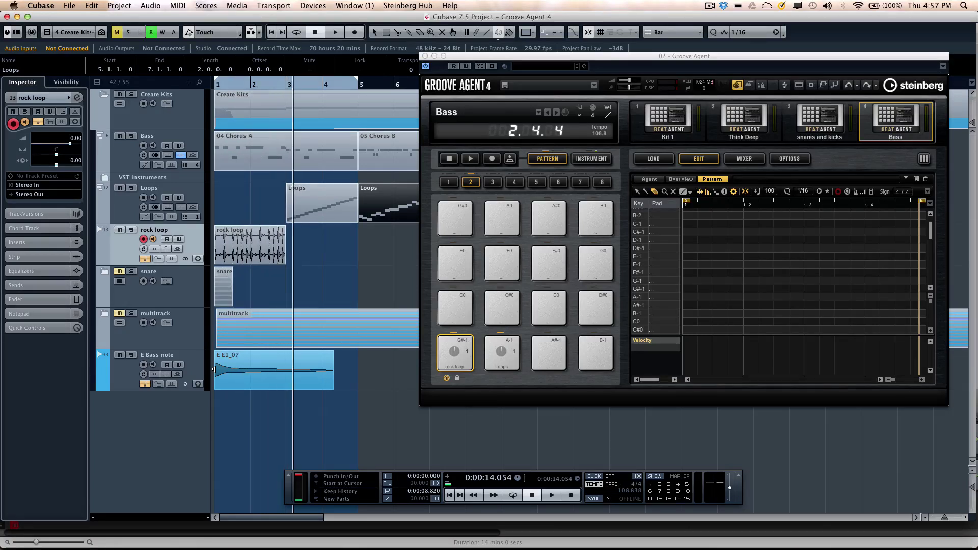
# - Load the E E1_07 sample onto pad E0 in the second pad group in Instrument mode
pyautogui.click(590, 158)
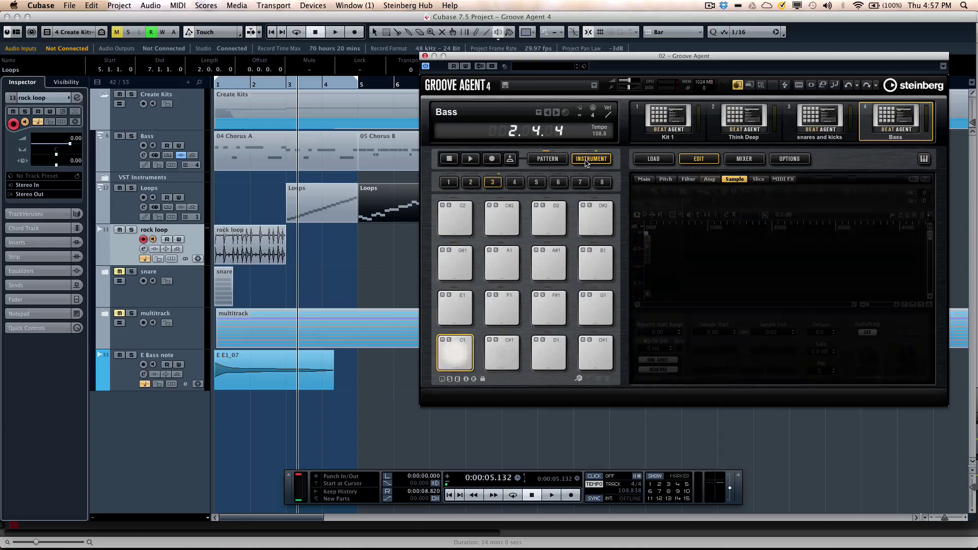
pyautogui.click(471, 181)
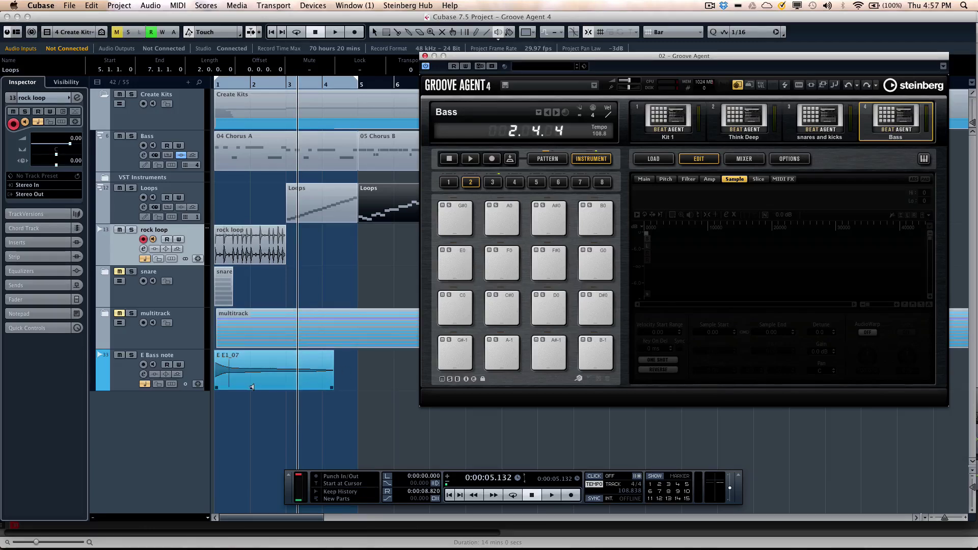
pyautogui.rightClick(244, 368)
pyautogui.click(297, 392)
pyautogui.moveTo(298, 371); pyautogui.dragTo(457, 255)
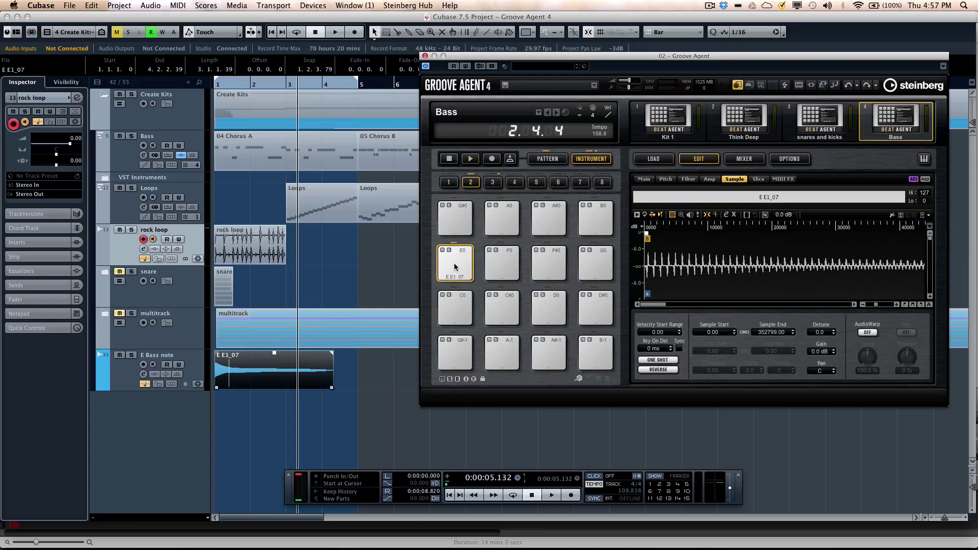
# - Raise pad E0's High Key to E2 on the Pitch tab and audition the bass
pyautogui.click(454, 265)
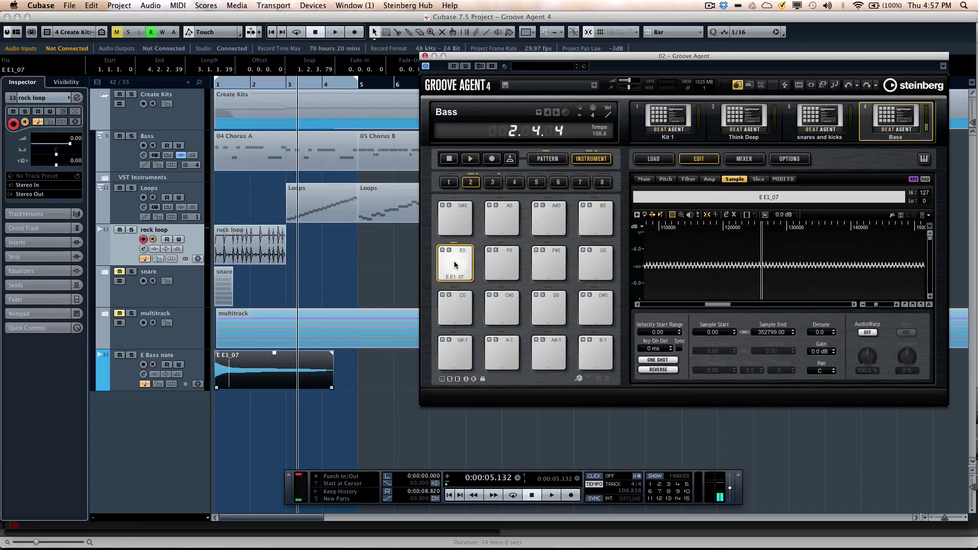
pyautogui.click(665, 179)
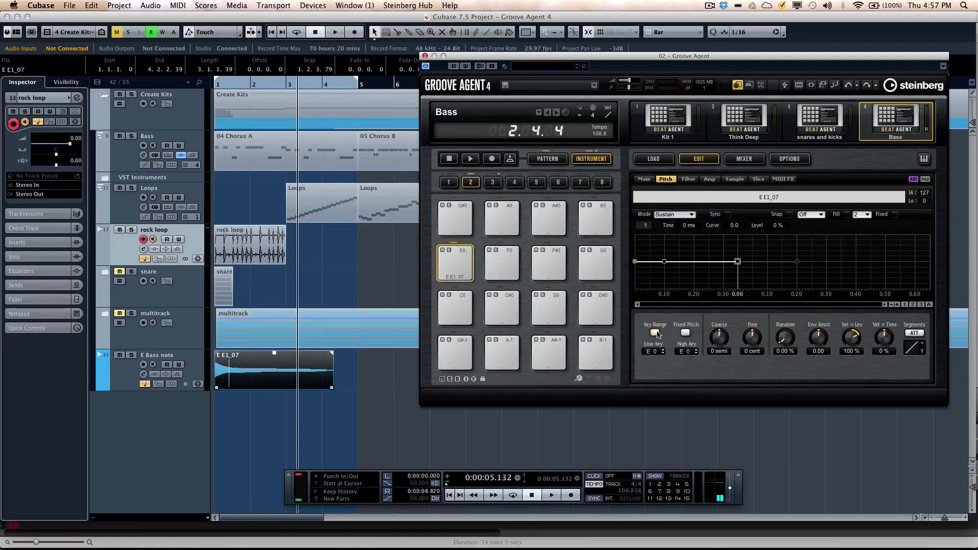
pyautogui.doubleClick(685, 351)
pyautogui.press('Return')
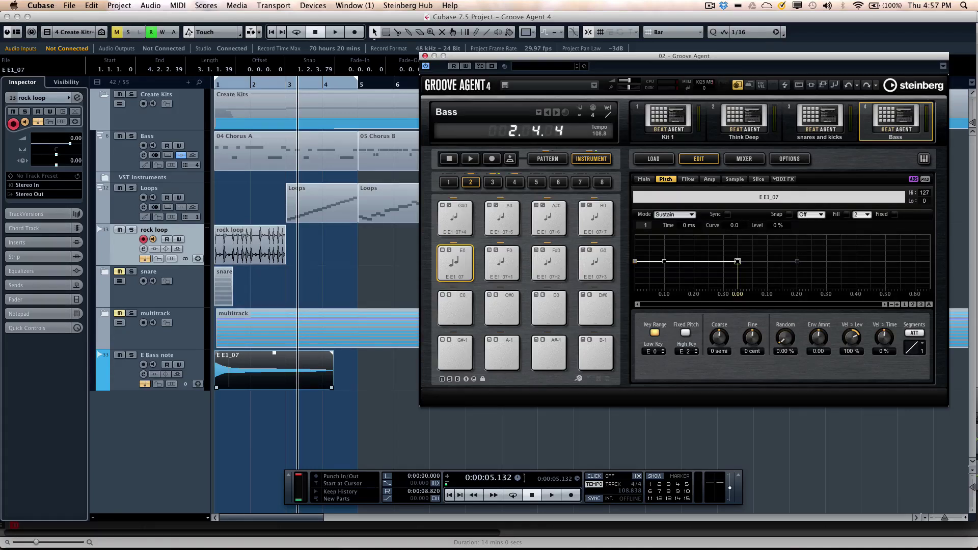
pyautogui.click(454, 273)
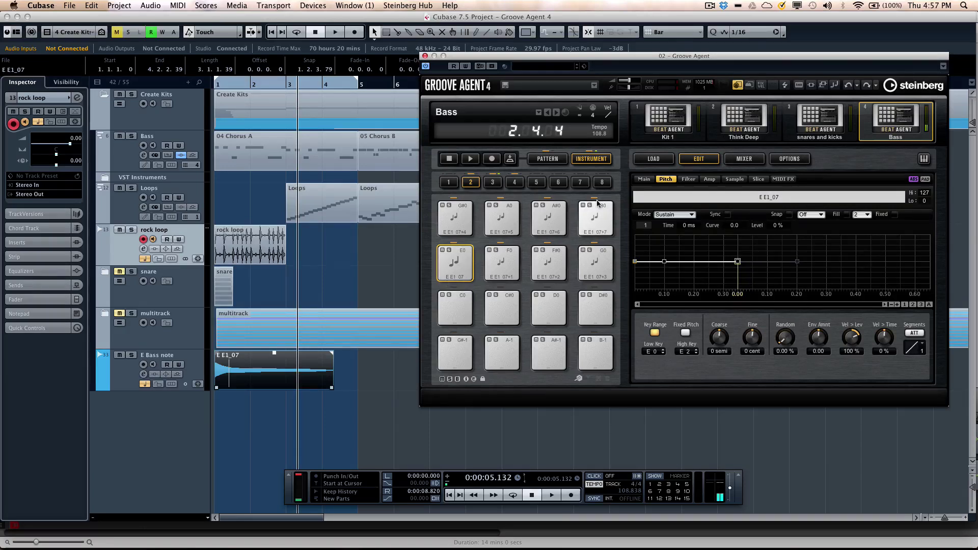
# - Set the bass sample's polyphony to 1 and audition the transposed pads F0 through B0
pyautogui.click(644, 180)
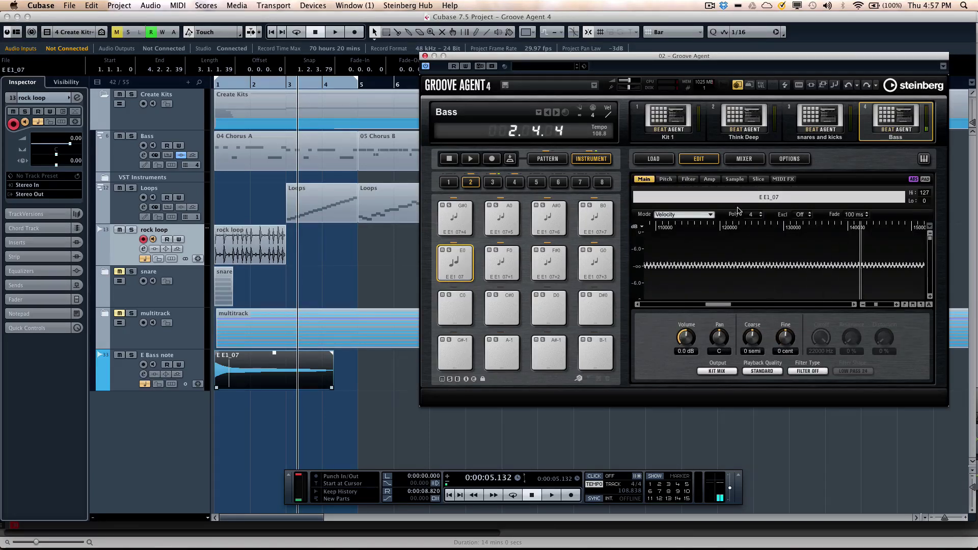
pyautogui.moveTo(751, 214); pyautogui.dragTo(754, 240)
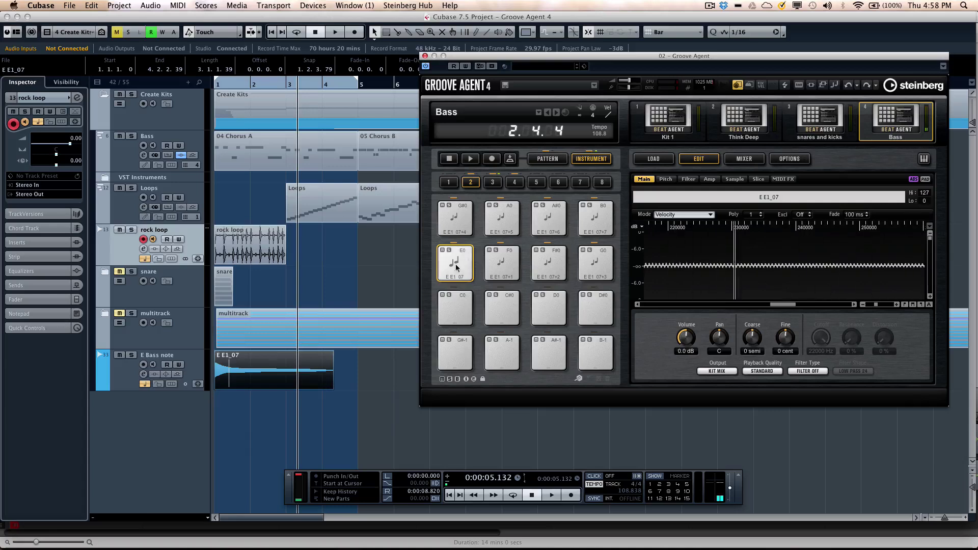
pyautogui.click(502, 262)
pyautogui.click(541, 264)
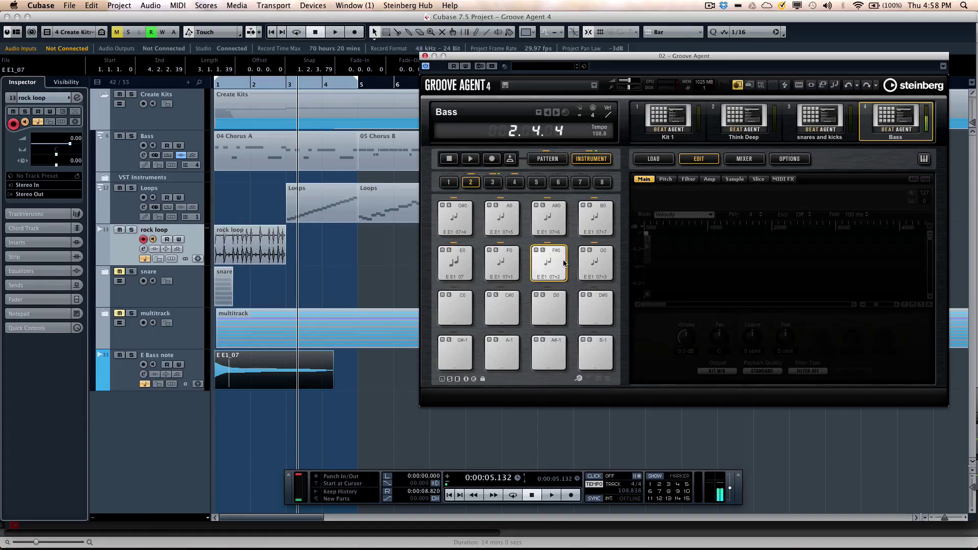
pyautogui.click(593, 262)
pyautogui.click(455, 218)
pyautogui.click(497, 218)
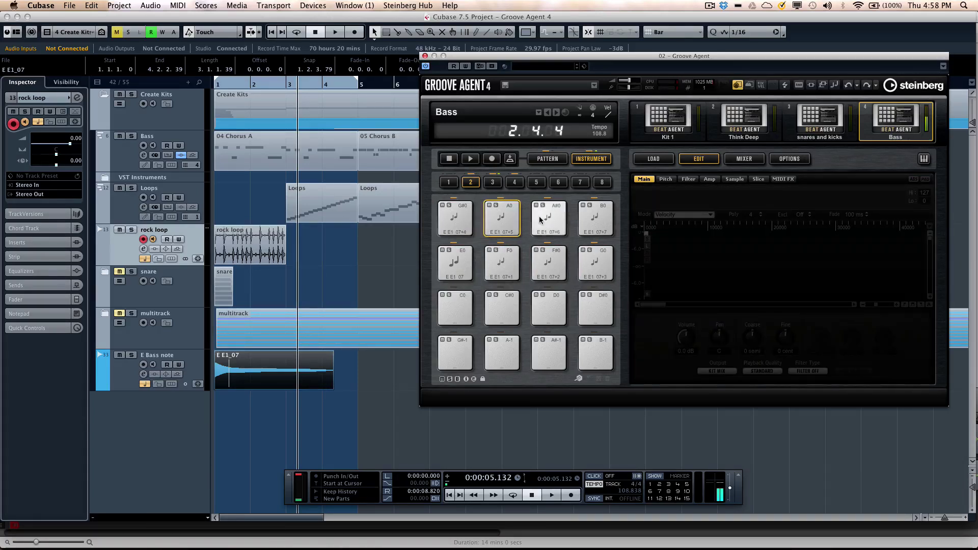
pyautogui.click(547, 218)
pyautogui.click(590, 222)
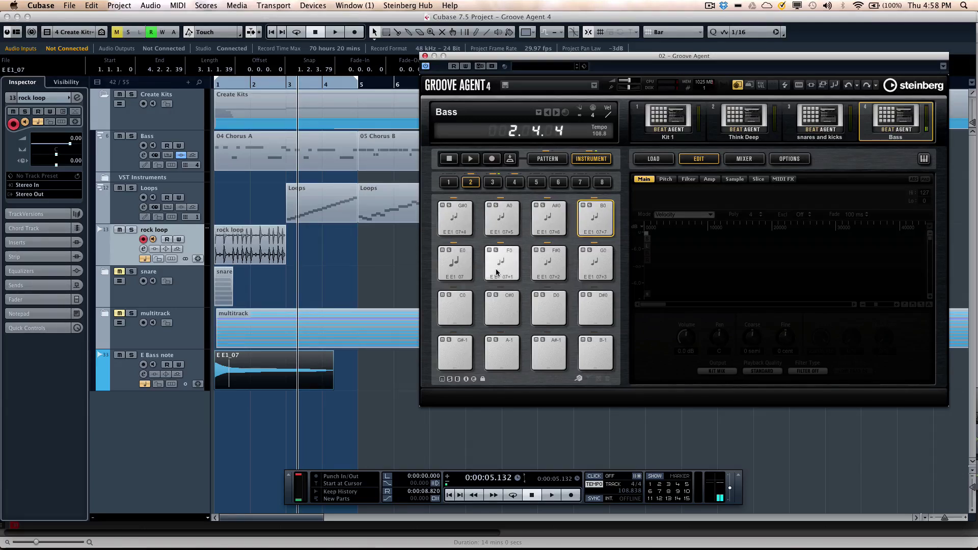
# - Audition the bass on pad E2 in group 4, then reselect pad E0 in group 2
pyautogui.click(492, 182)
pyautogui.click(514, 182)
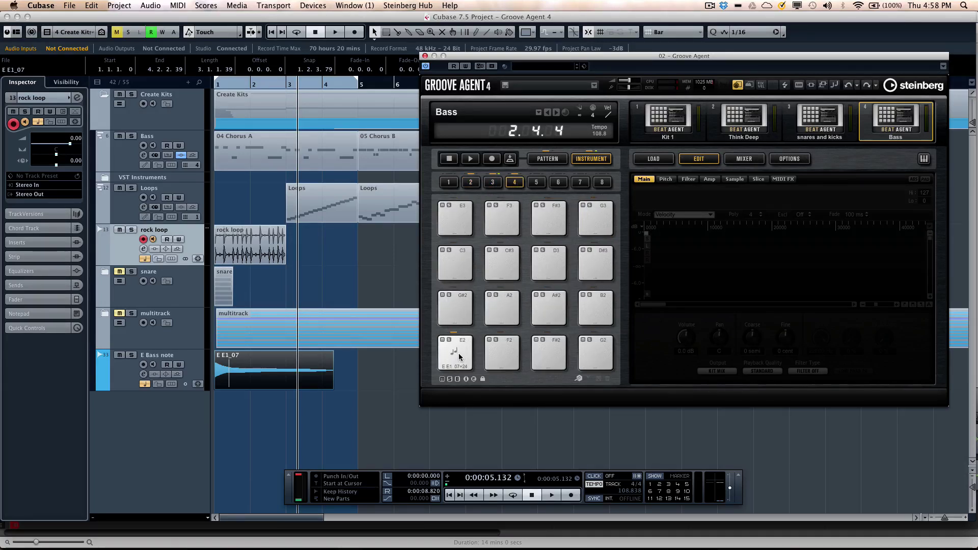
pyautogui.click(458, 357)
pyautogui.click(472, 185)
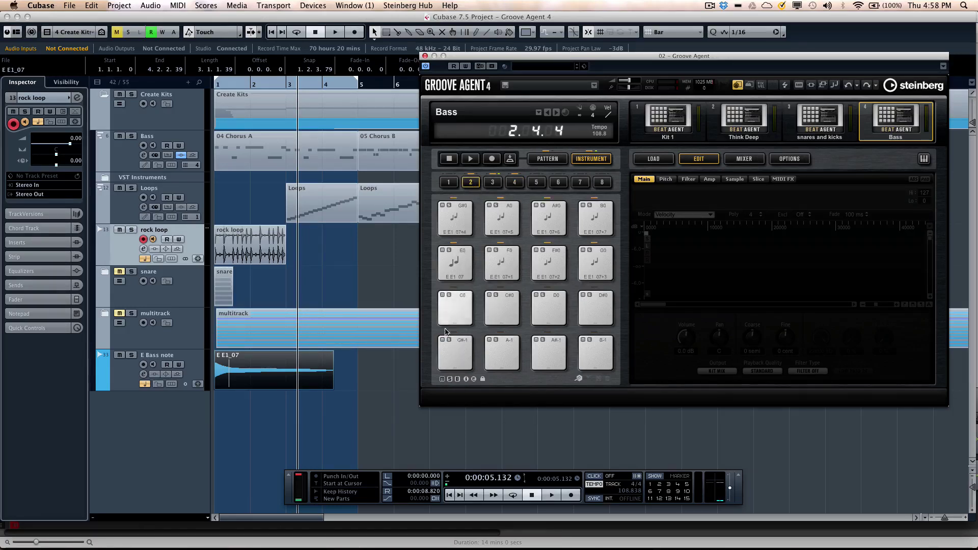
pyautogui.click(456, 269)
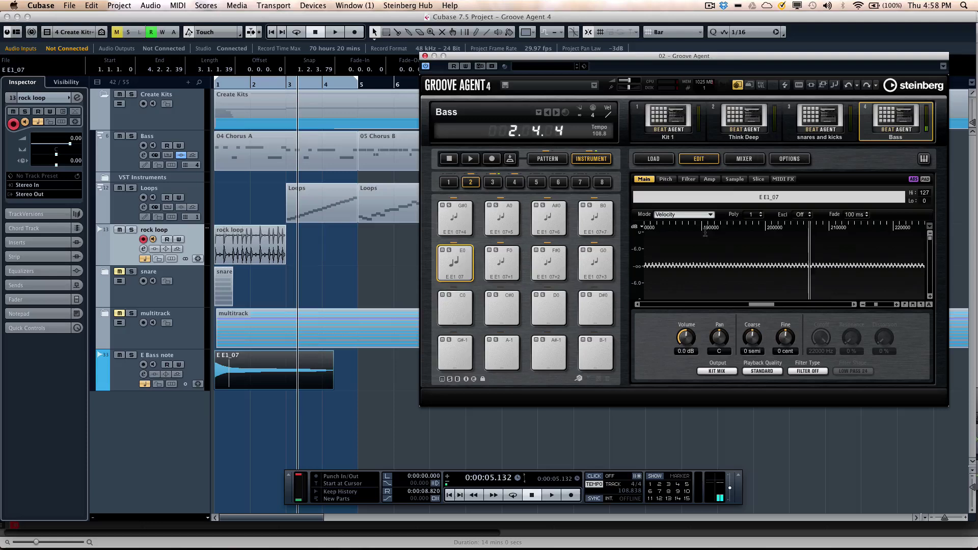
# - On the Sample tab, set AudioWarp to Solo and sync it to tempo
pyautogui.click(735, 179)
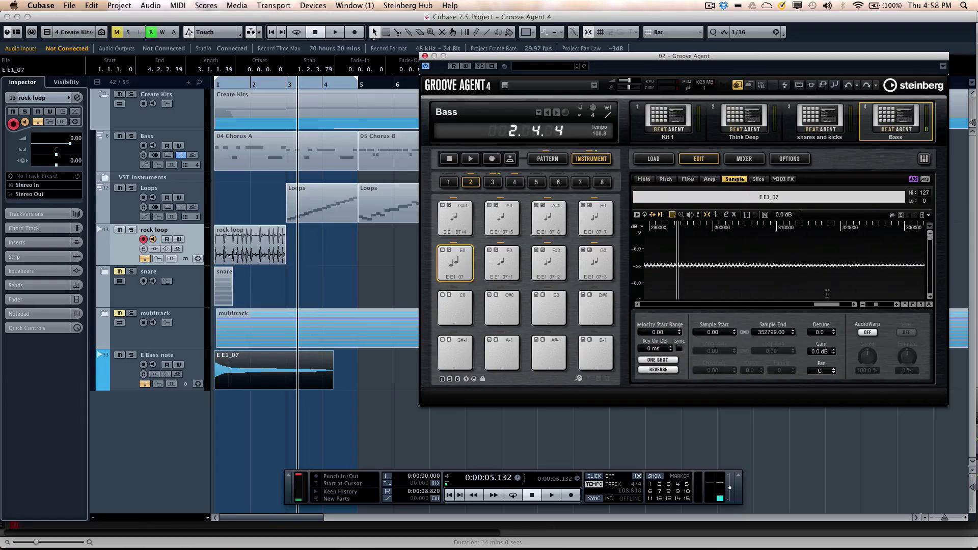
pyautogui.click(867, 332)
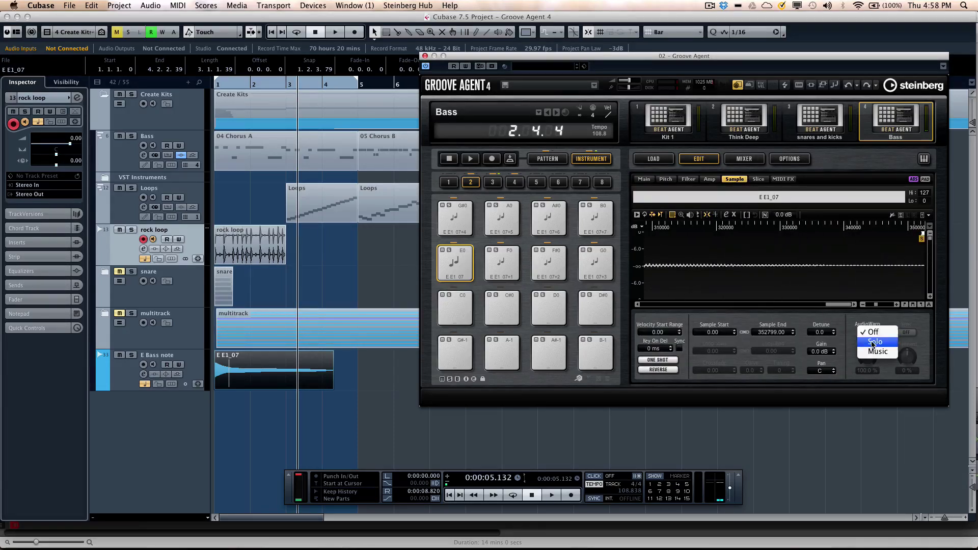
pyautogui.click(873, 345)
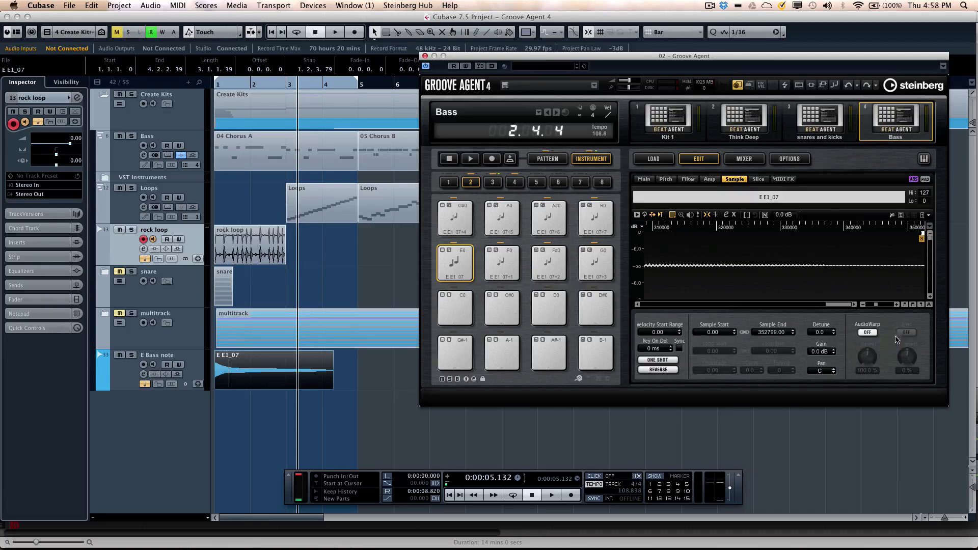
pyautogui.click(906, 332)
pyautogui.click(907, 347)
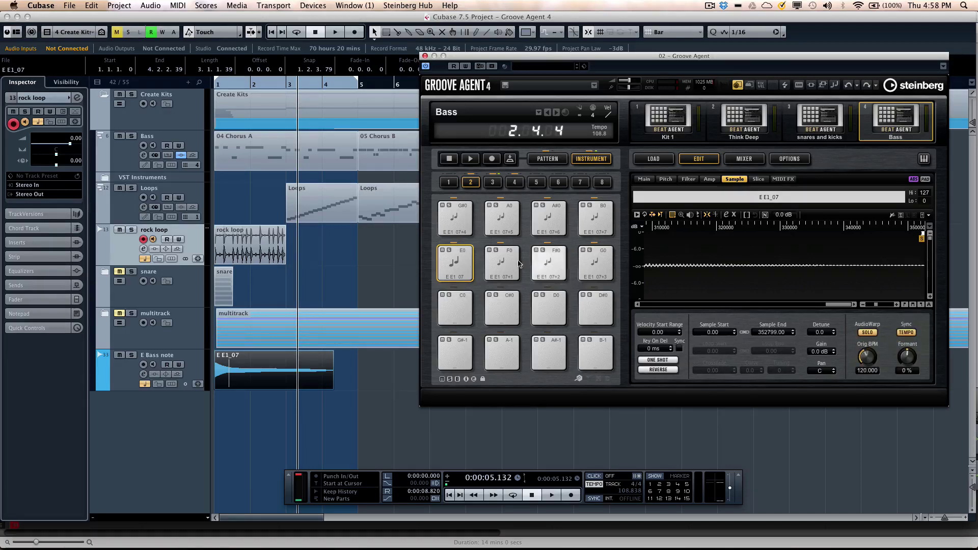
# - Audition the tempo-synced bass on pads F0 and F#0, then in the fourth pad group
pyautogui.click(504, 269)
pyautogui.click(549, 261)
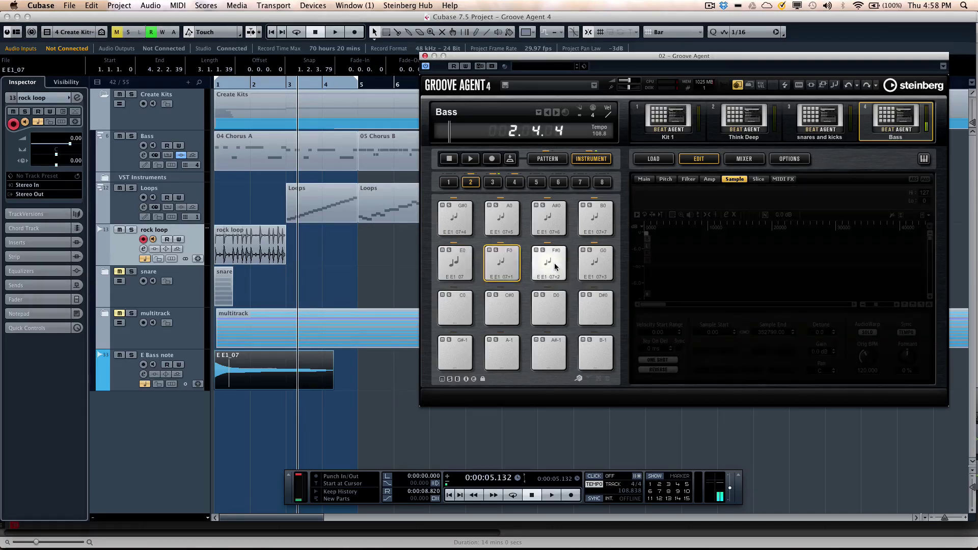
pyautogui.moveTo(515, 184); pyautogui.dragTo(458, 352)
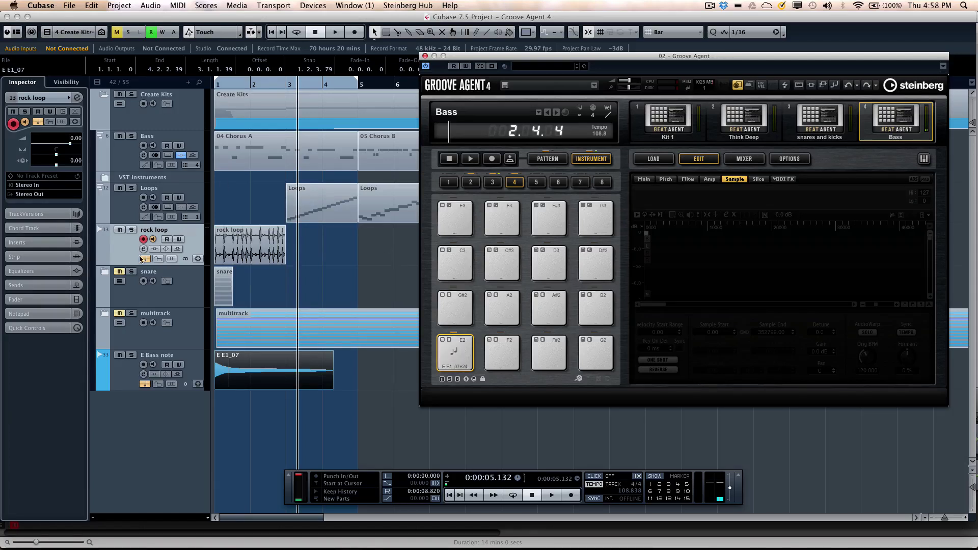
# - Mute the rock loop and Loops tracks and move the playback position to bar 1
pyautogui.click(119, 231)
pyautogui.click(118, 188)
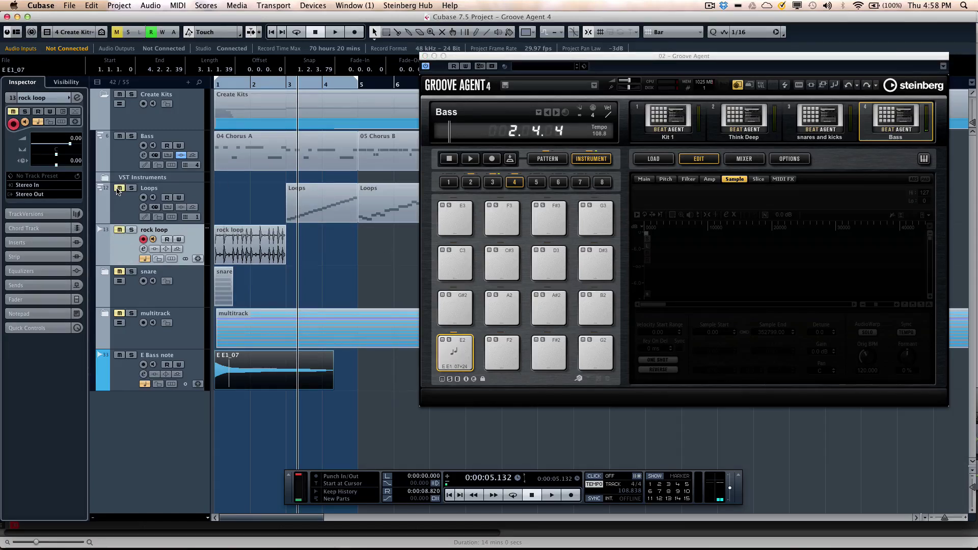
pyautogui.click(233, 86)
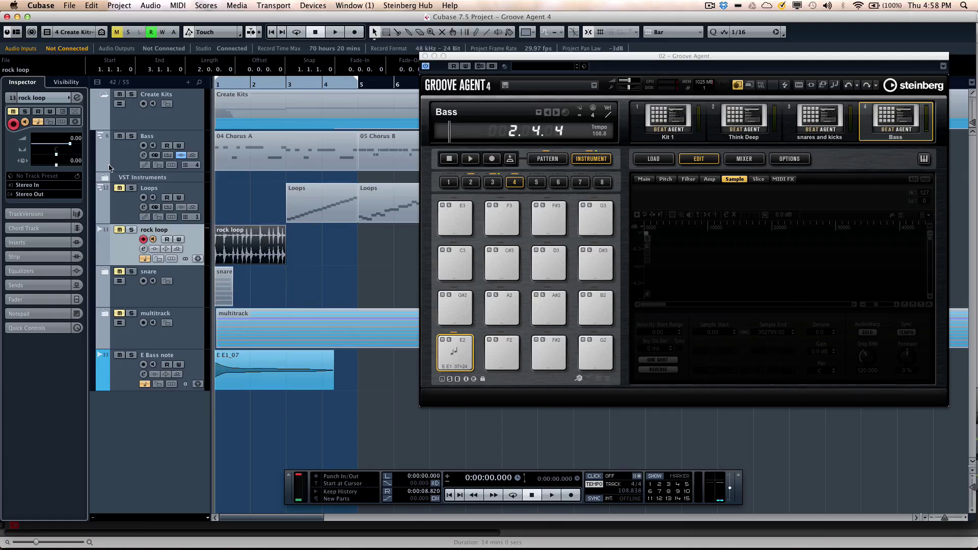
# - Play the Bass track's 04 Chorus A part through the bass pads, then stop
pyautogui.click(160, 154)
pyautogui.press('space')
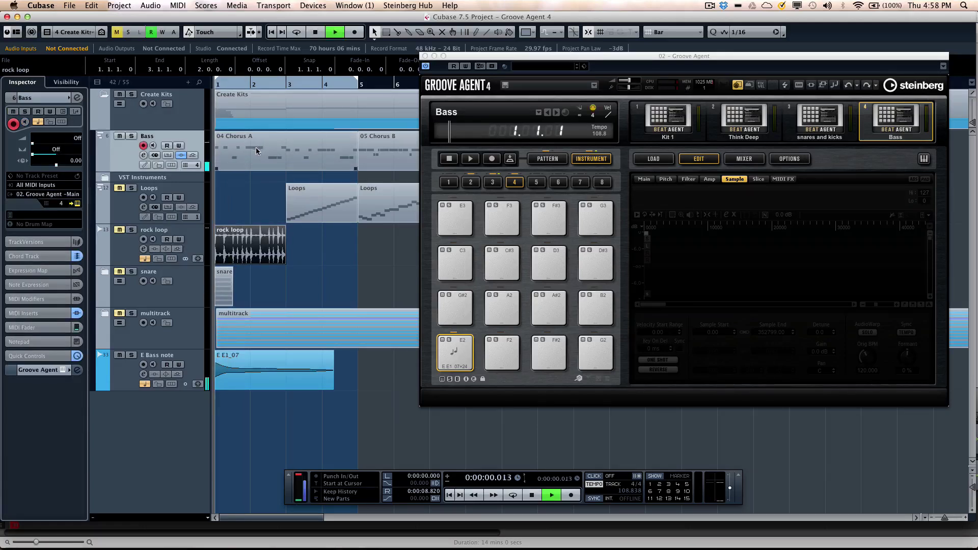
pyautogui.click(255, 152)
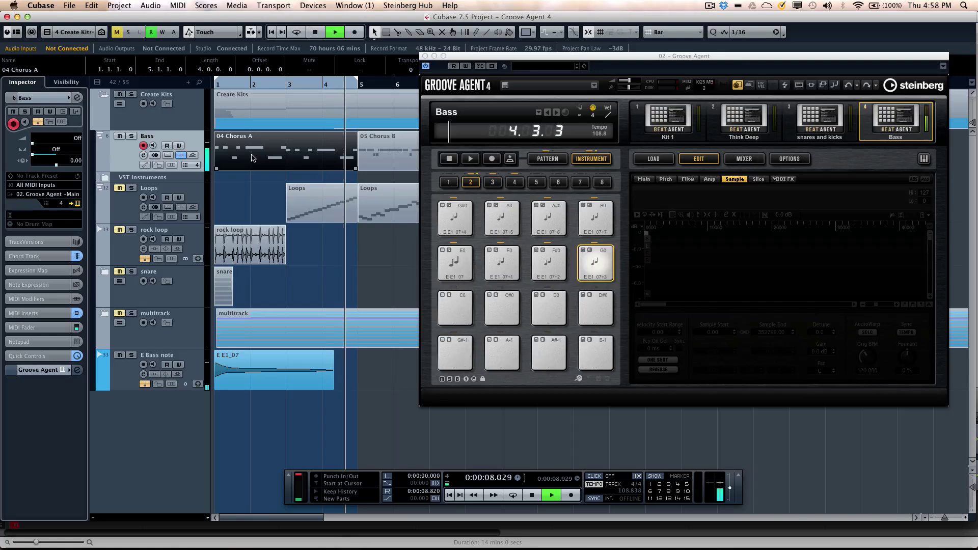
pyautogui.press('space')
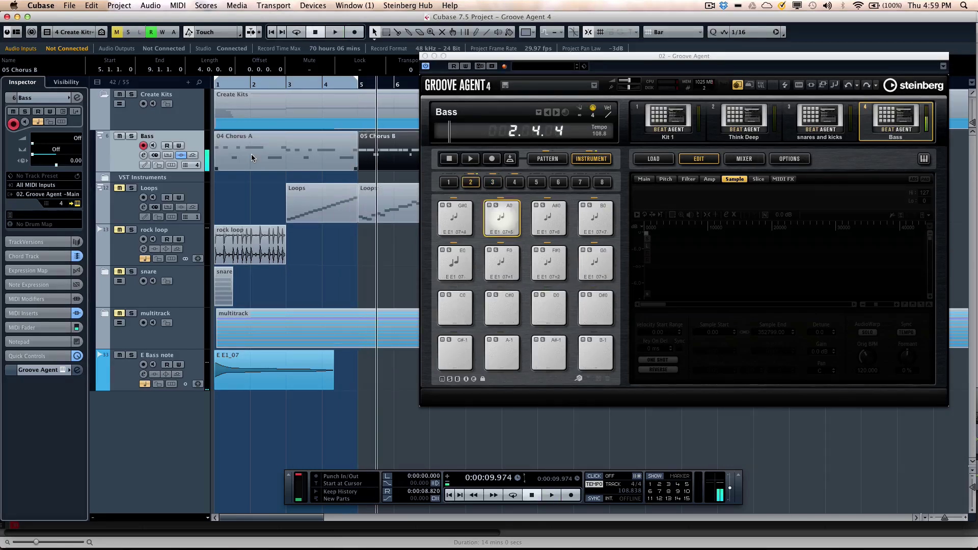